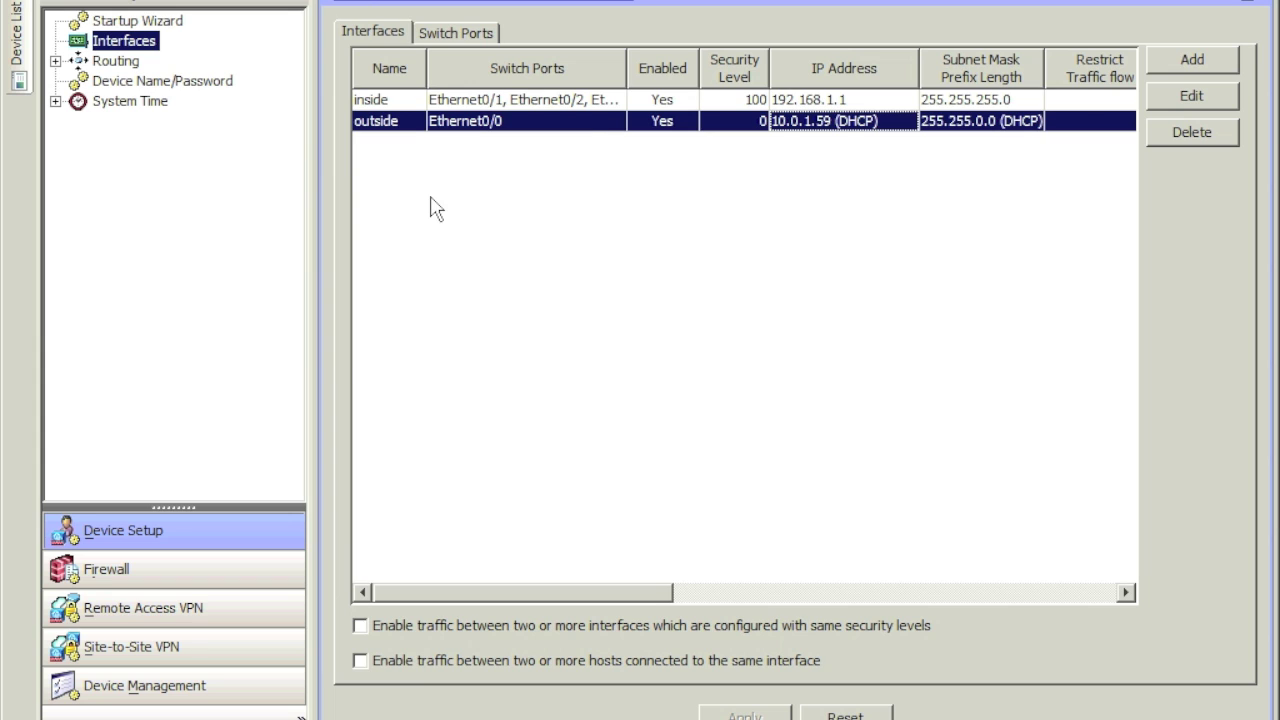
Step: Compare the inside and outside rows in the ASDM Interfaces table to confirm the outside address
{"action": "left_click", "coordinate": [575, 101]}
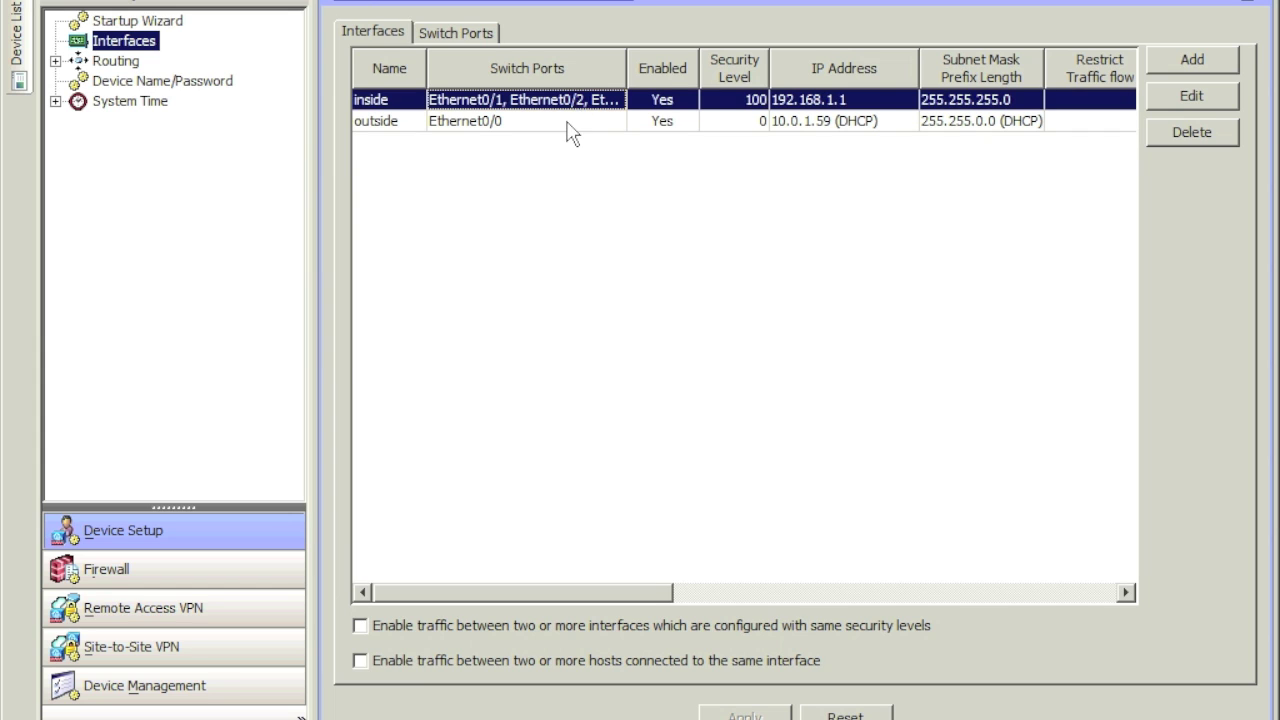
{"action": "left_click", "coordinate": [569, 124]}
{"action": "left_click", "coordinate": [573, 104]}
{"action": "left_click", "coordinate": [852, 130]}
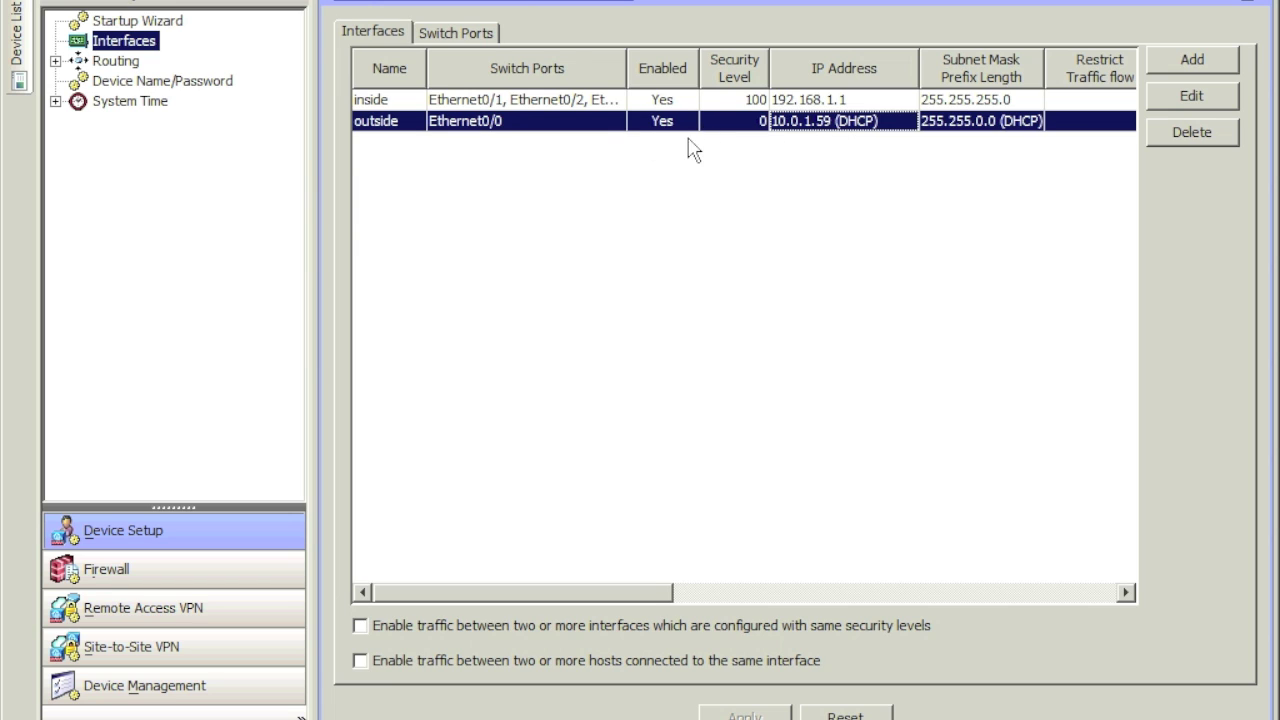
{"action": "left_click", "coordinate": [655, 100]}
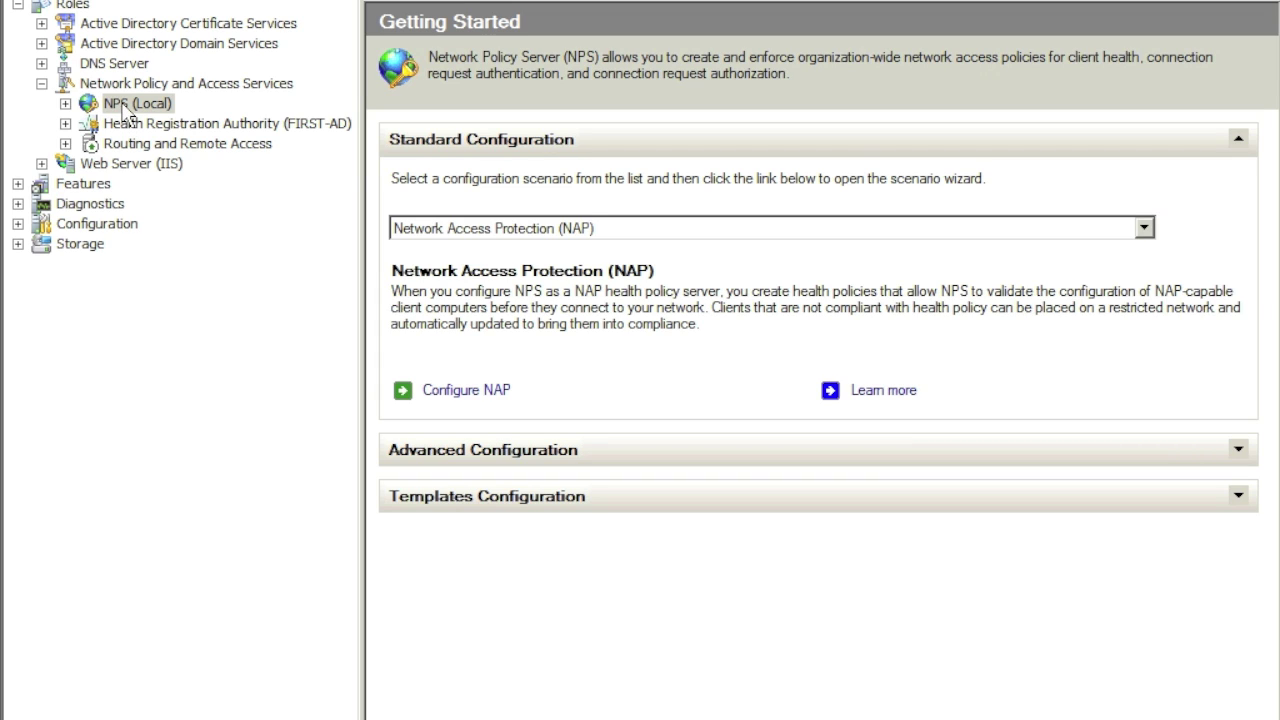
Step: Expand NPS (Local) and RADIUS Clients and Servers to show the empty RADIUS Clients list
{"action": "left_click", "coordinate": [124, 106]}
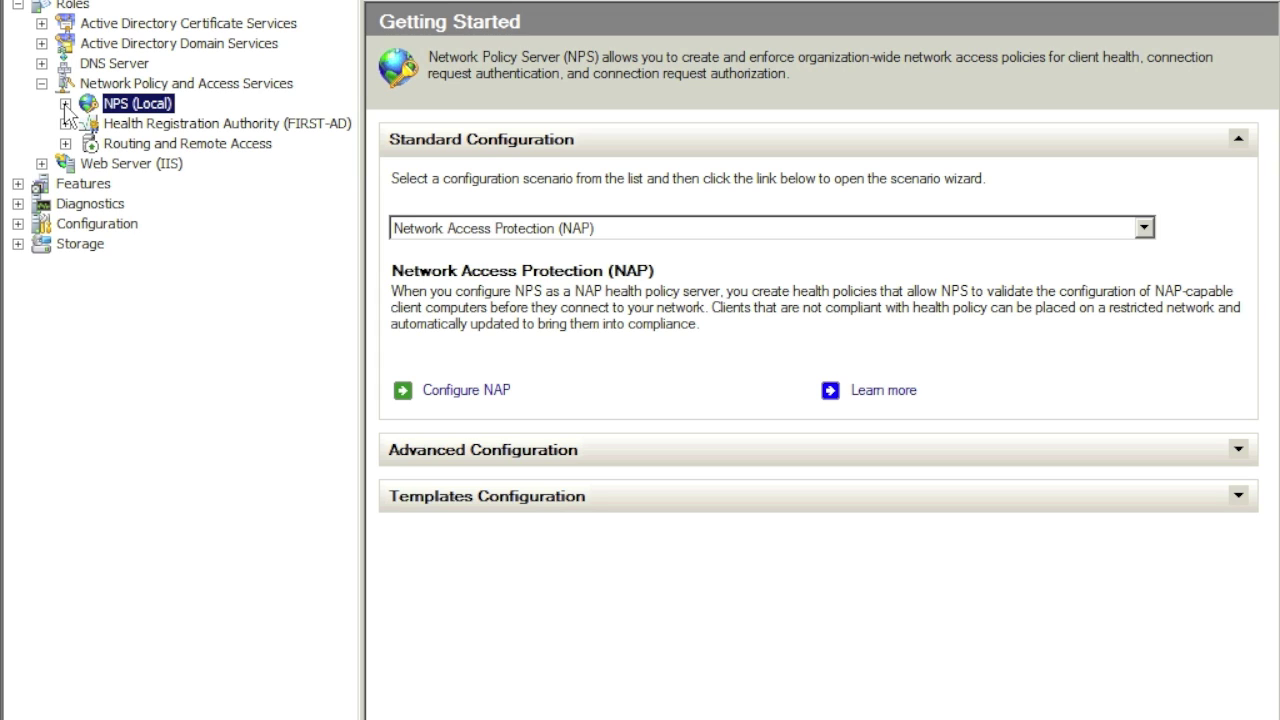
{"action": "left_click", "coordinate": [65, 104]}
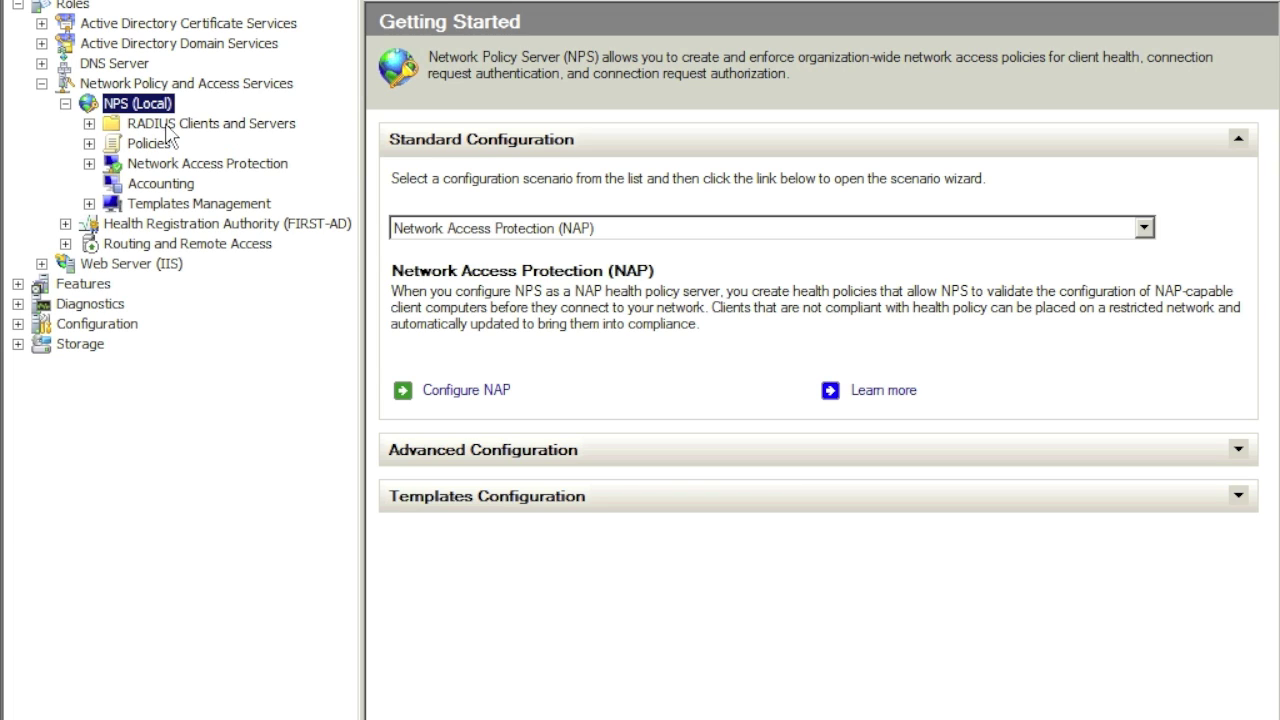
{"action": "left_click", "coordinate": [91, 123]}
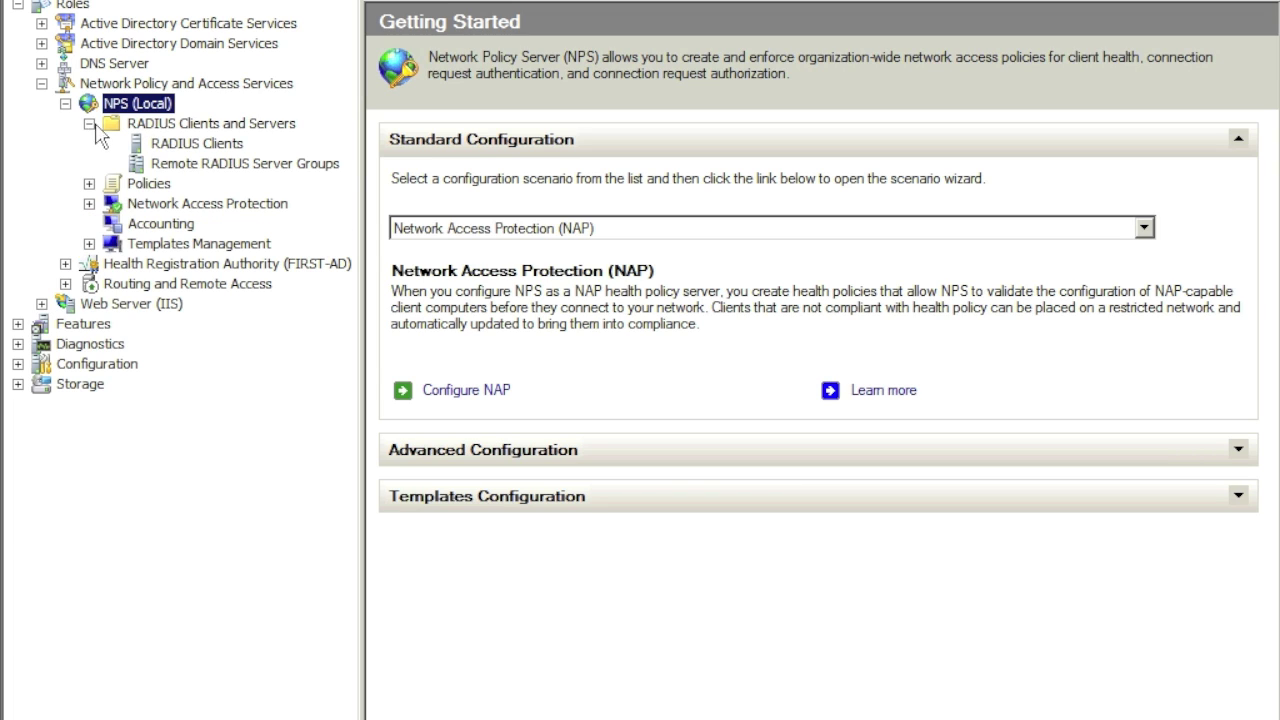
{"action": "left_click", "coordinate": [208, 148]}
{"action": "left_click", "coordinate": [478, 175]}
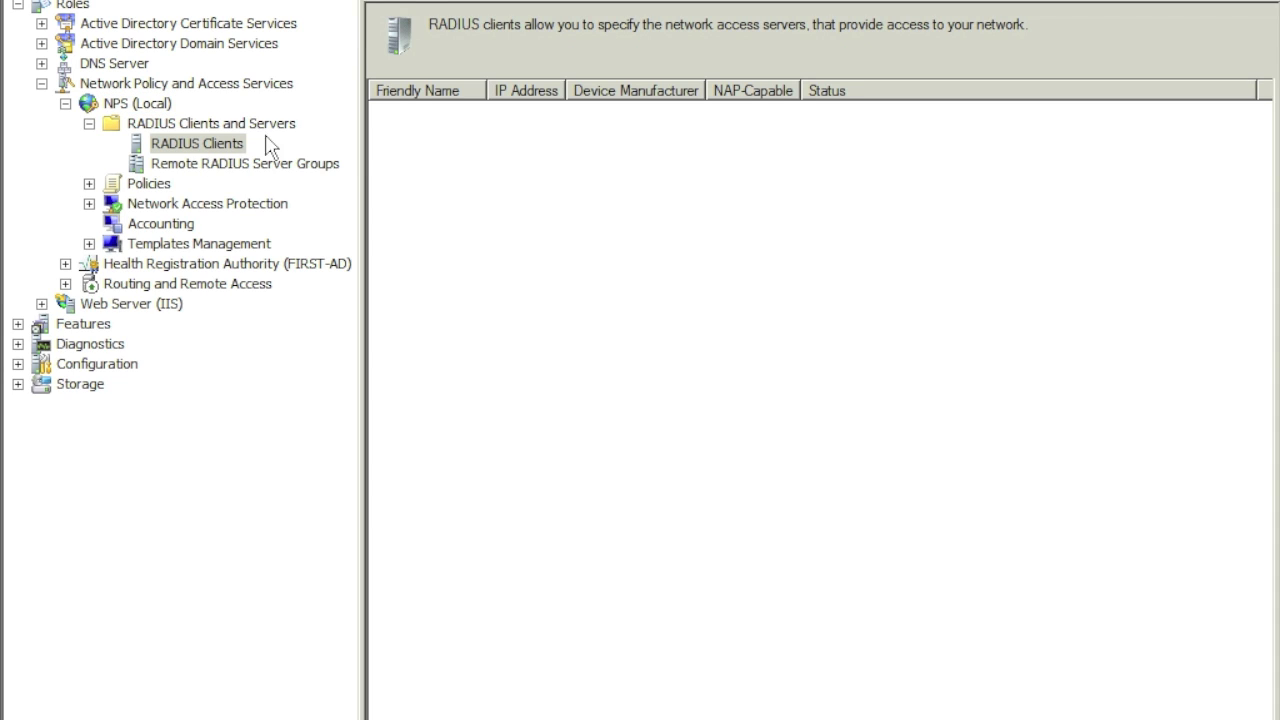
Step: Start a new RADIUS client with friendly name ASA and address 10.0.1.59
{"action": "right_click", "coordinate": [236, 147]}
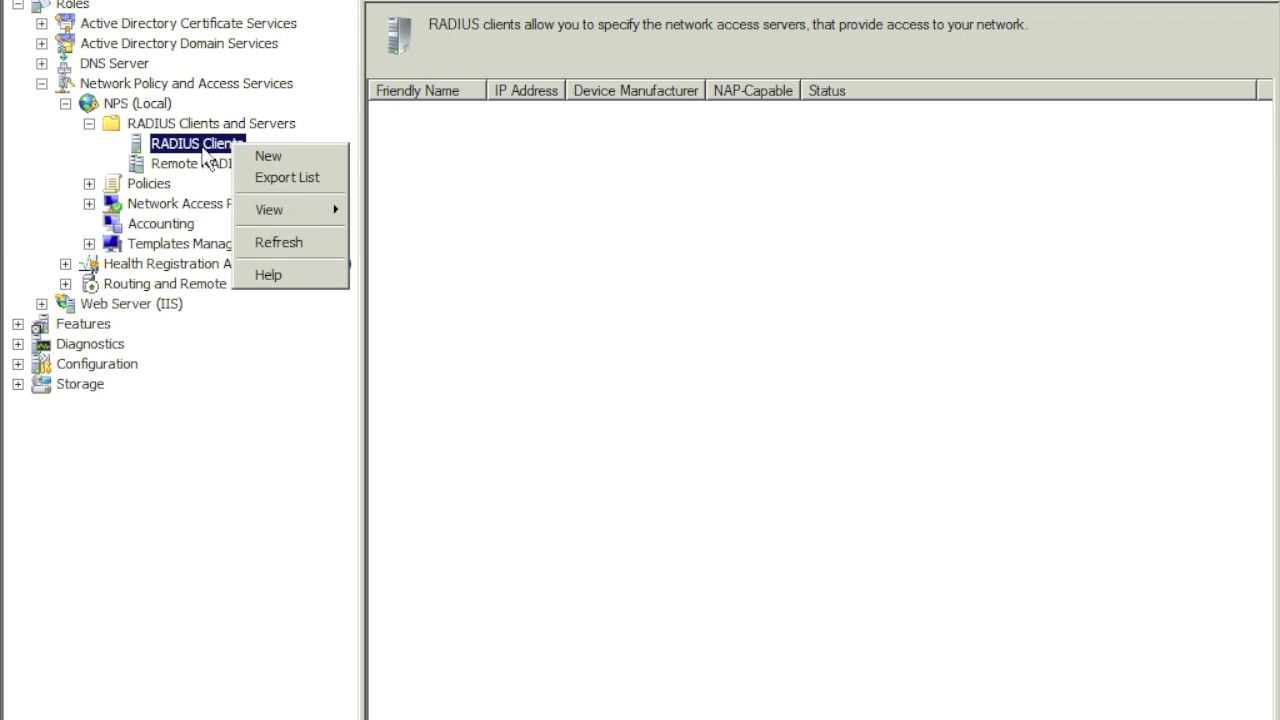
{"action": "left_click", "coordinate": [265, 156]}
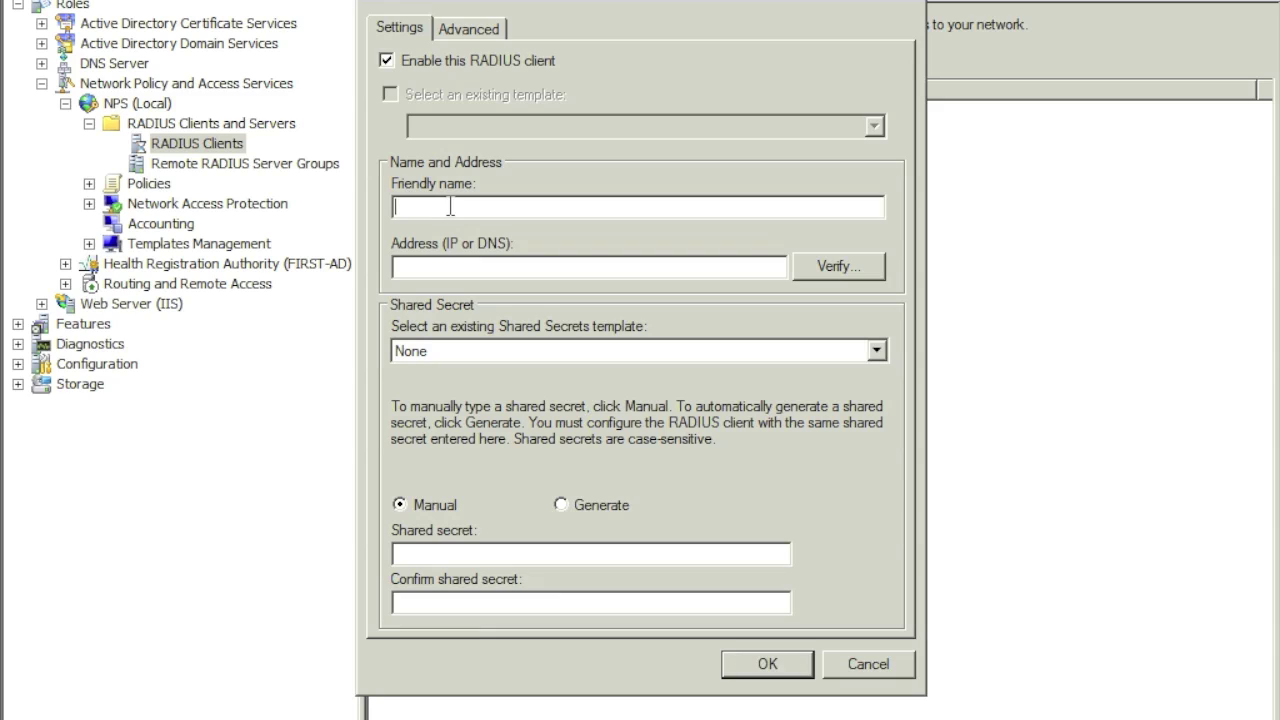
{"action": "type", "text": "ASA"}
{"action": "left_click", "coordinate": [467, 265]}
{"action": "type", "text": "10.0."}
{"action": "type", "text": "1.59"}
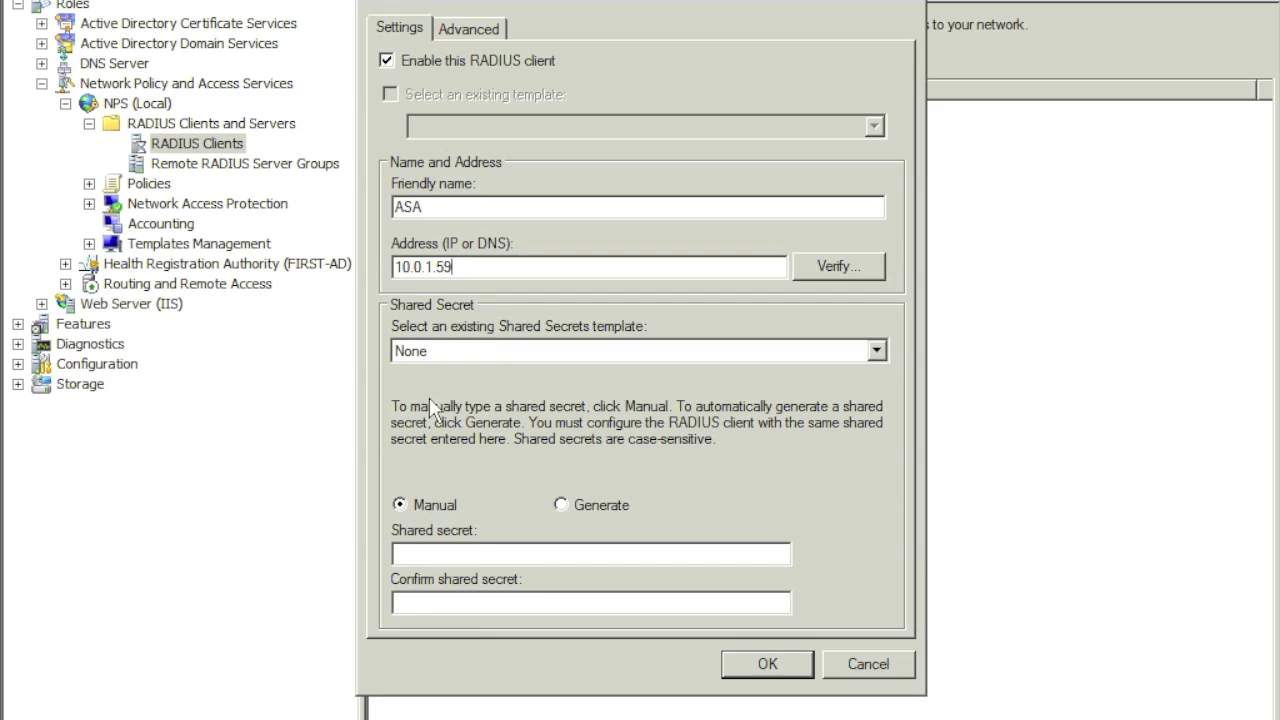
Step: Enter the shared secret and its confirmation for the ASA client
{"action": "left_click", "coordinate": [440, 556]}
{"action": "type", "text": "••••••••••"}
{"action": "left_click", "coordinate": [590, 602]}
{"action": "type", "text": "••••••••••"}
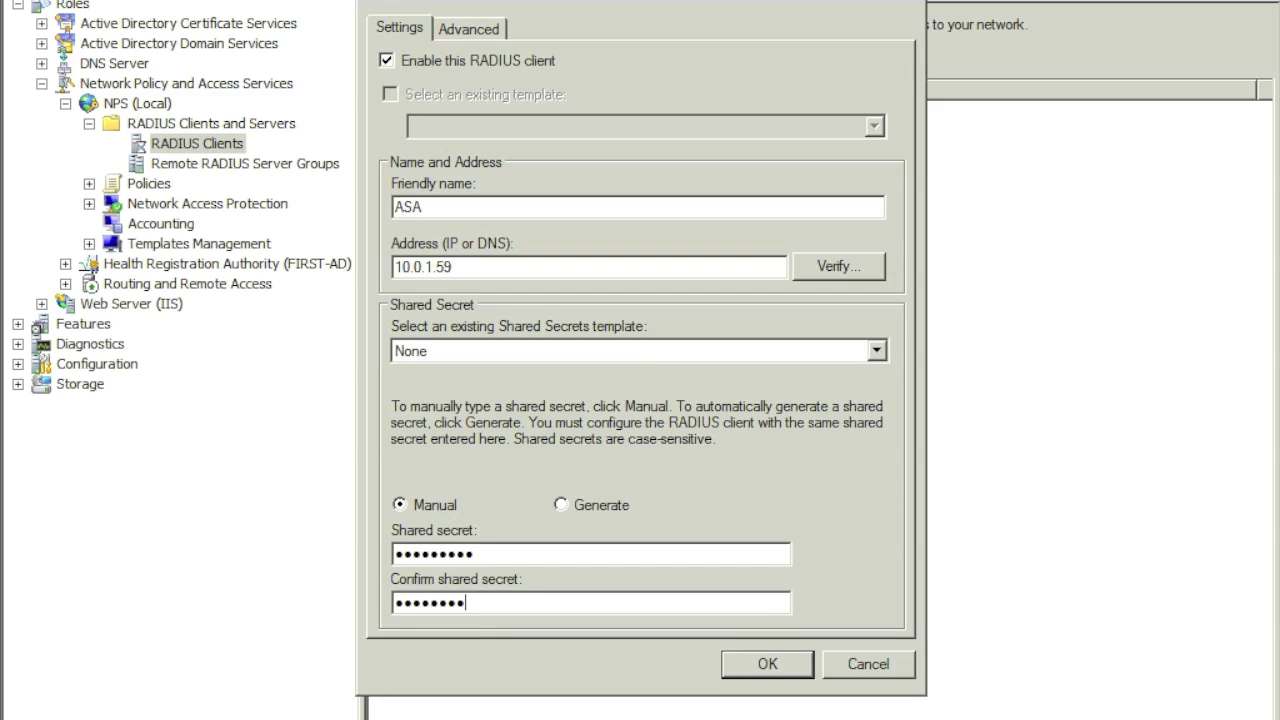
{"action": "left_click", "coordinate": [758, 668]}
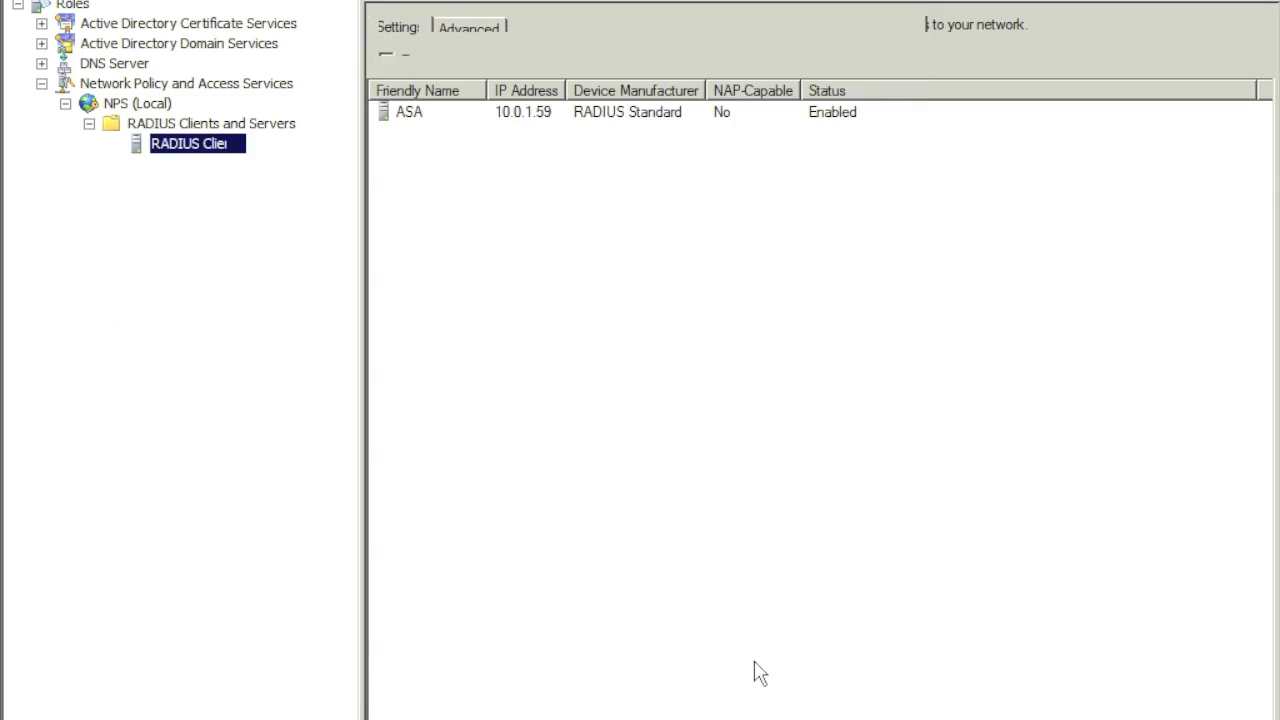
{"action": "left_click", "coordinate": [612, 112]}
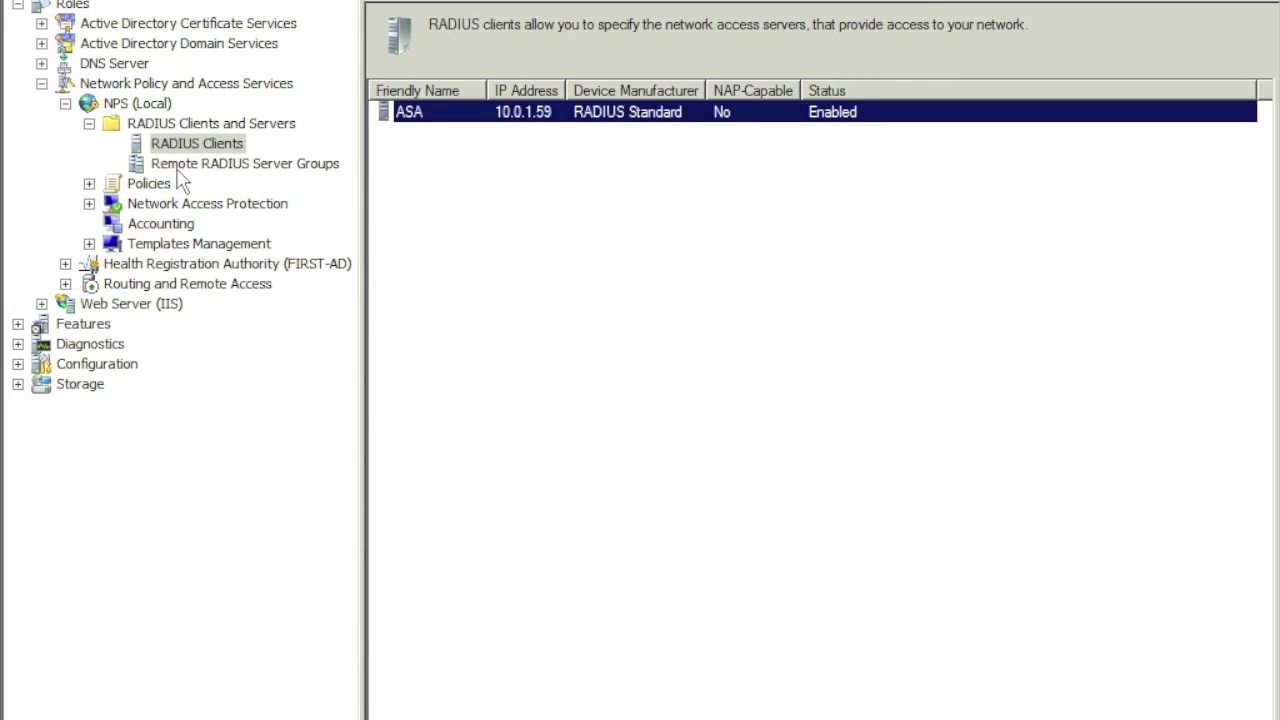
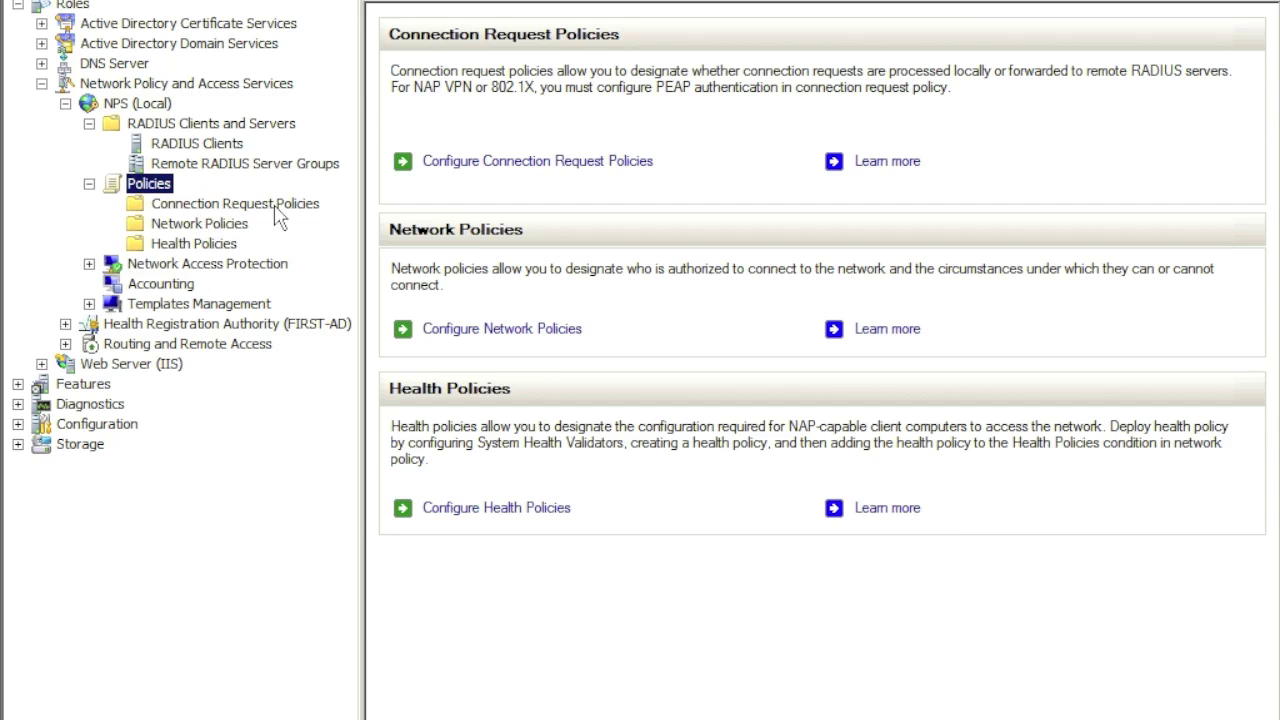
Step: Create a new connection request policy named 'cisco test' and continue to its conditions
{"action": "left_click", "coordinate": [257, 205]}
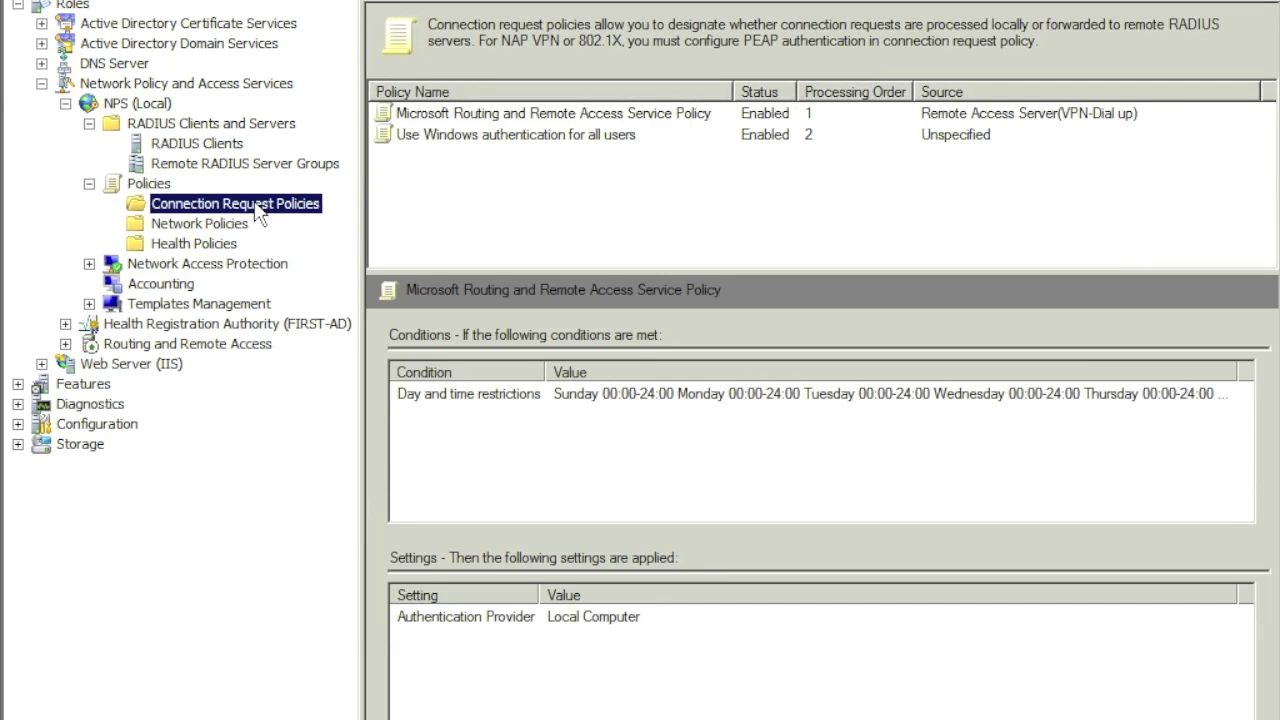
{"action": "right_click", "coordinate": [257, 210]}
{"action": "left_click", "coordinate": [287, 220]}
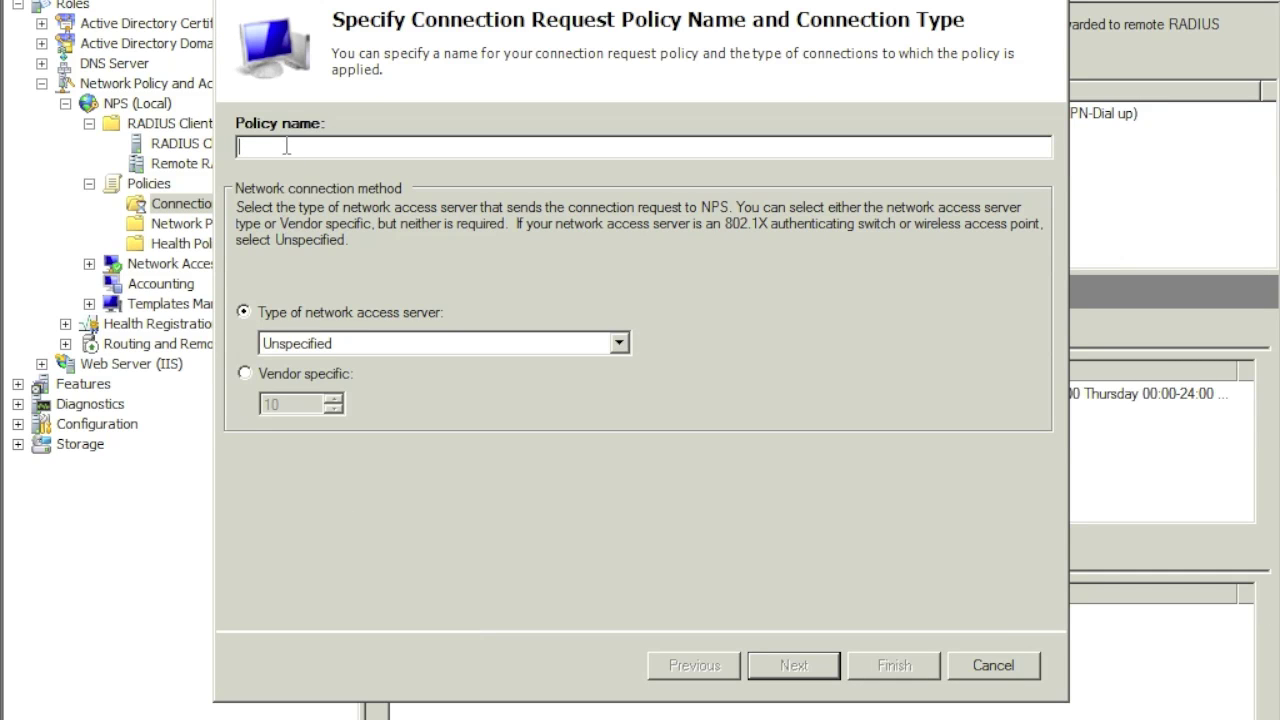
{"action": "type", "text": "cisco test"}
{"action": "left_click", "coordinate": [808, 670]}
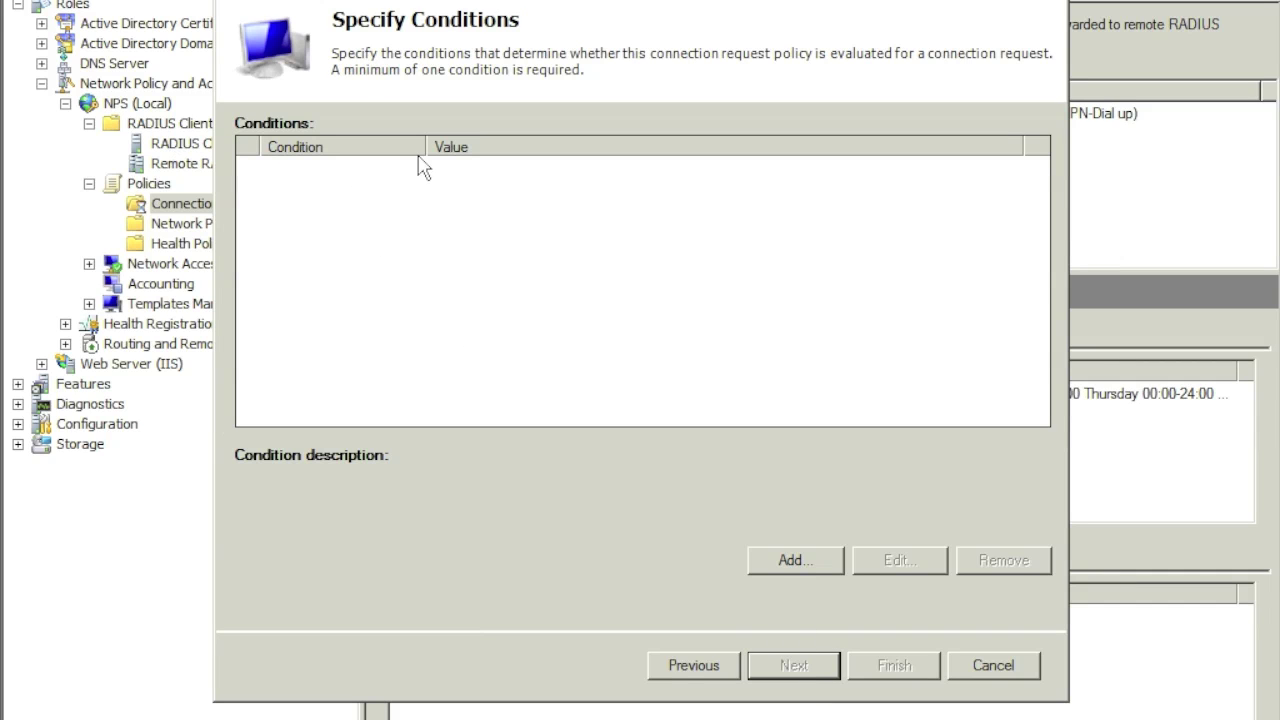
Step: Add a Day and Time Restrictions condition permitting all days and hours, then continue
{"action": "left_click", "coordinate": [790, 568]}
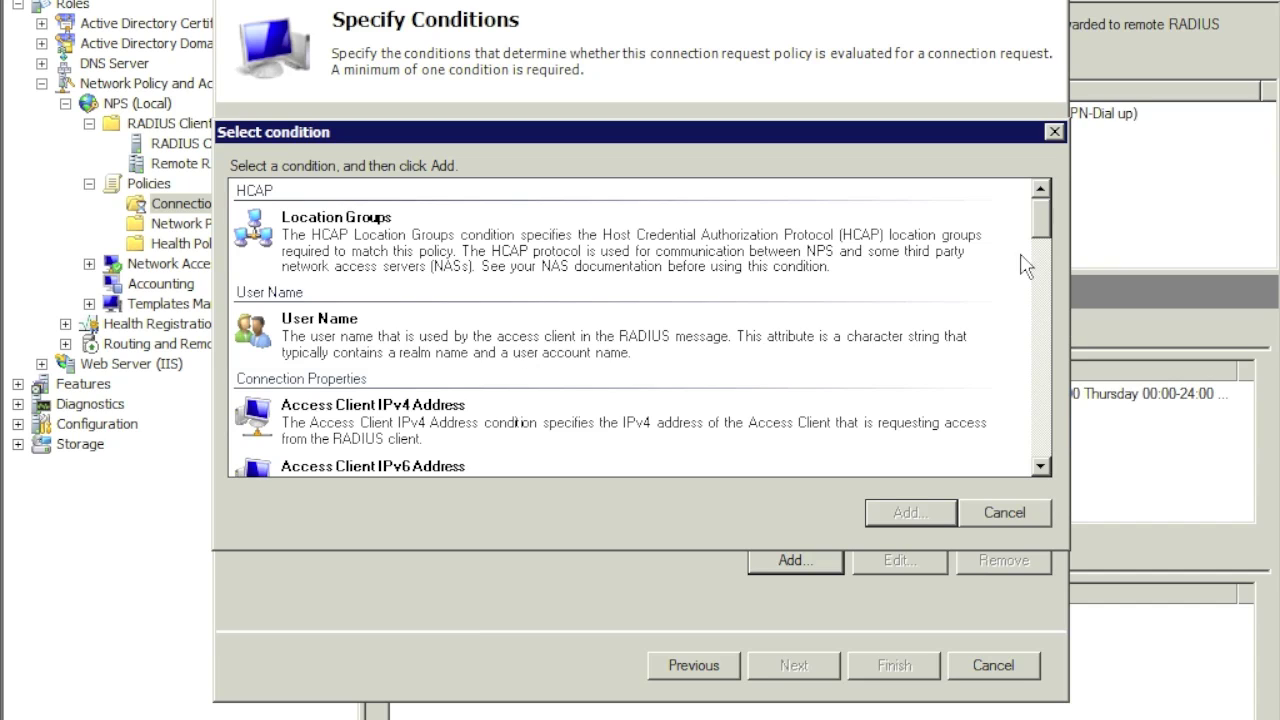
{"action": "left_click_drag", "start_coordinate": [1035, 215], "coordinate": [1035, 320]}
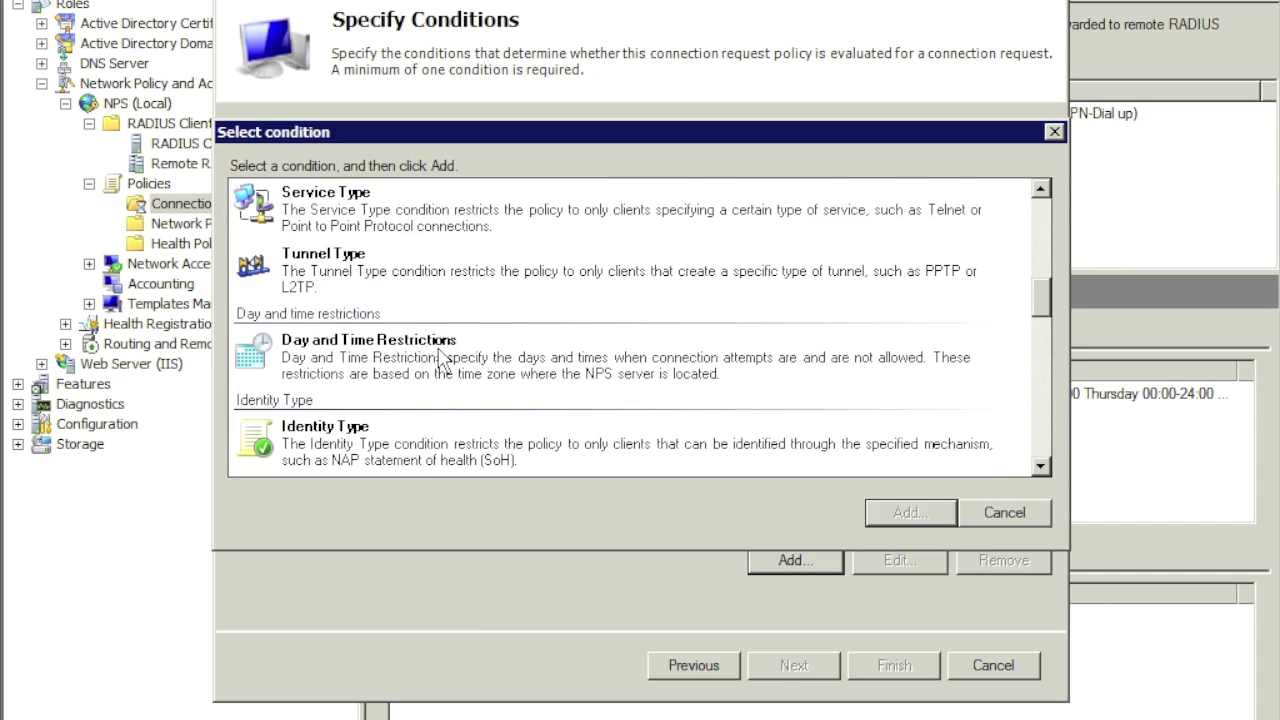
{"action": "double_click", "coordinate": [438, 352]}
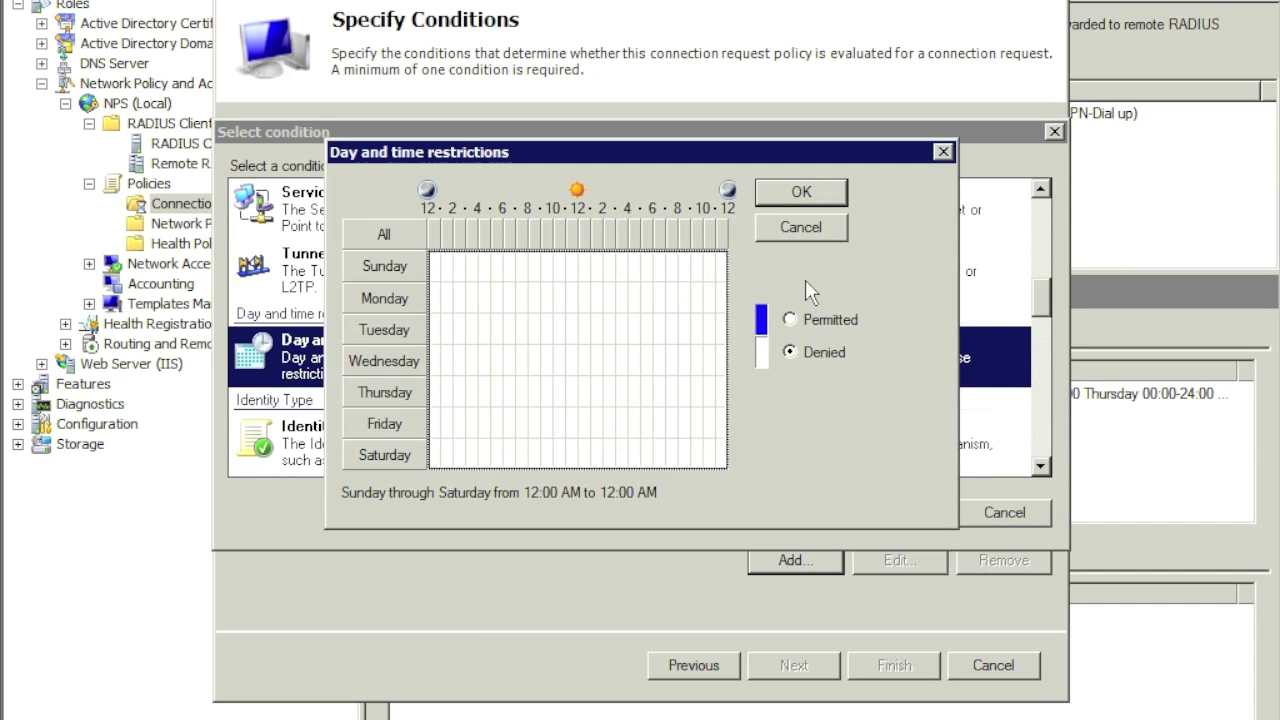
{"action": "left_click", "coordinate": [791, 319]}
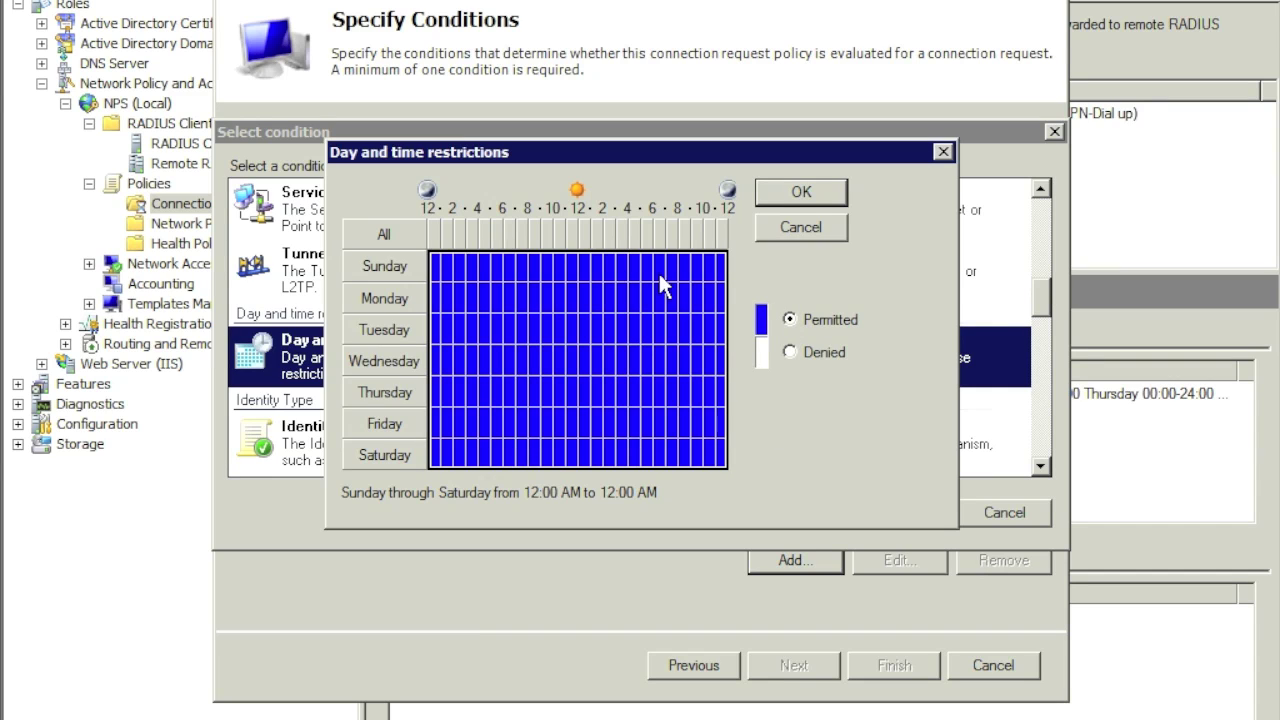
{"action": "left_click", "coordinate": [801, 192]}
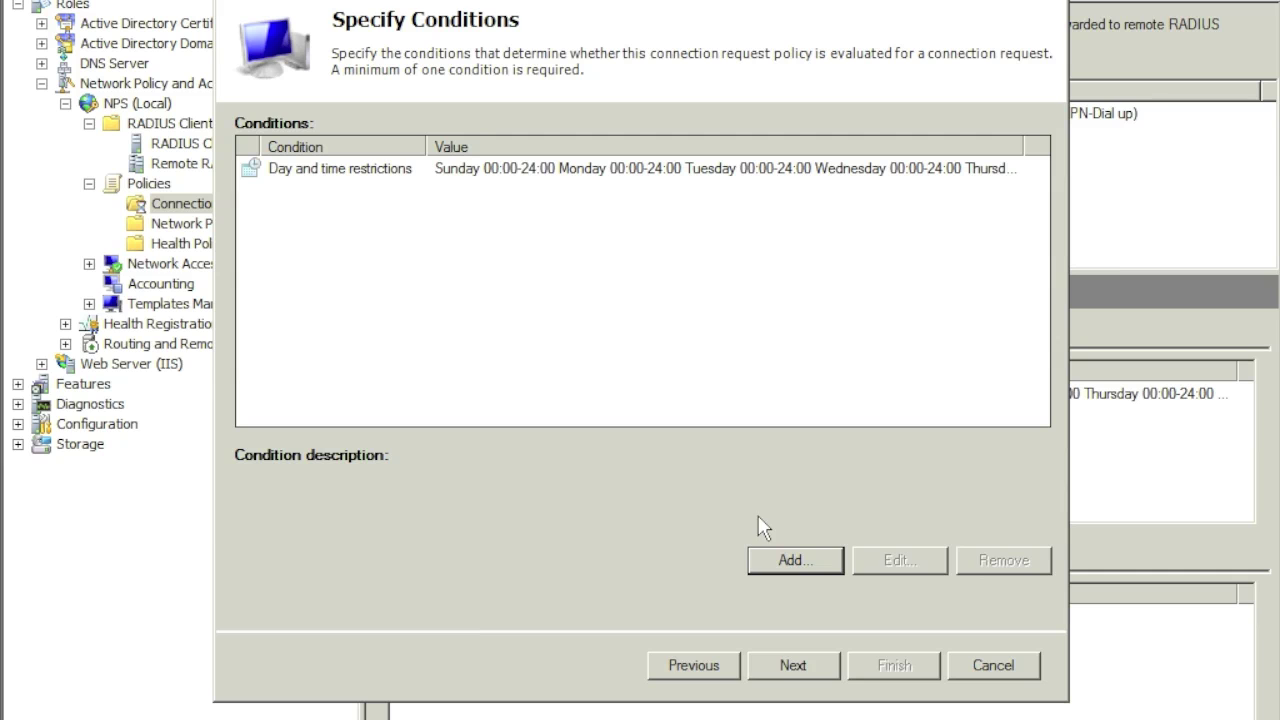
{"action": "left_click", "coordinate": [790, 670]}
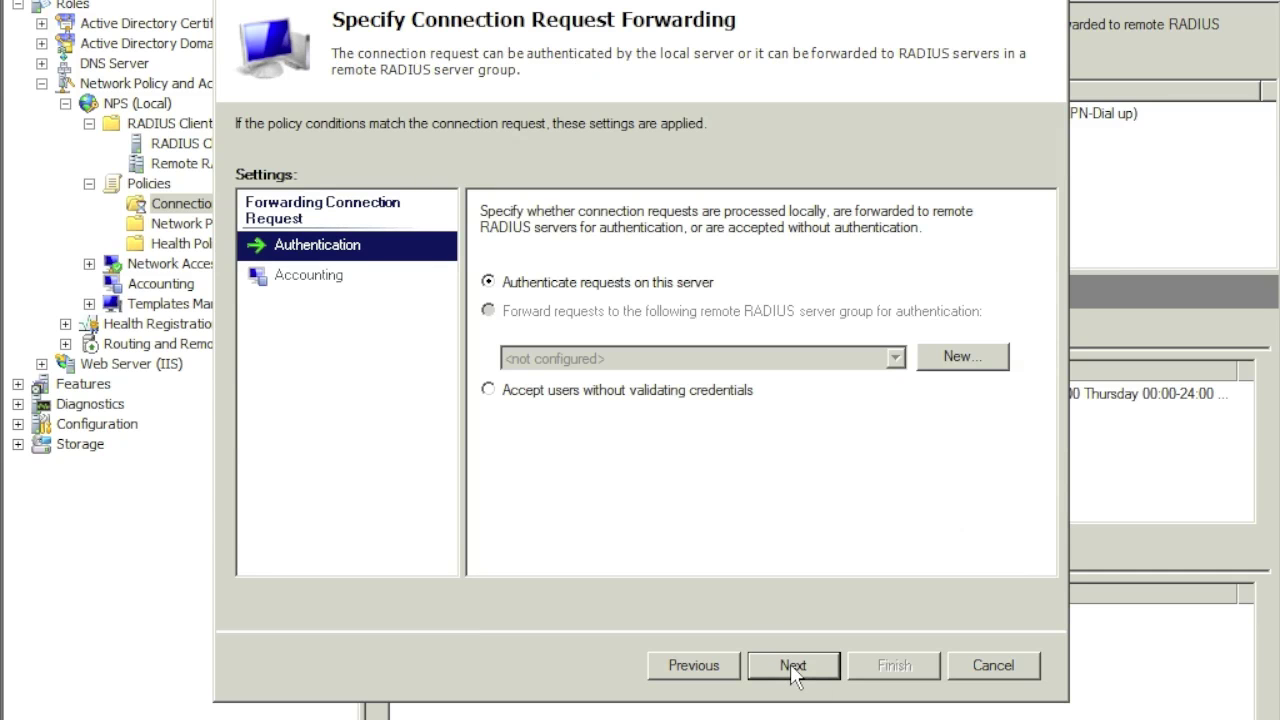
Step: Override authentication to allow MS-CHAP v2, MS-CHAP and unencrypted PAP/SPAP, declining the warning
{"action": "left_click", "coordinate": [793, 668]}
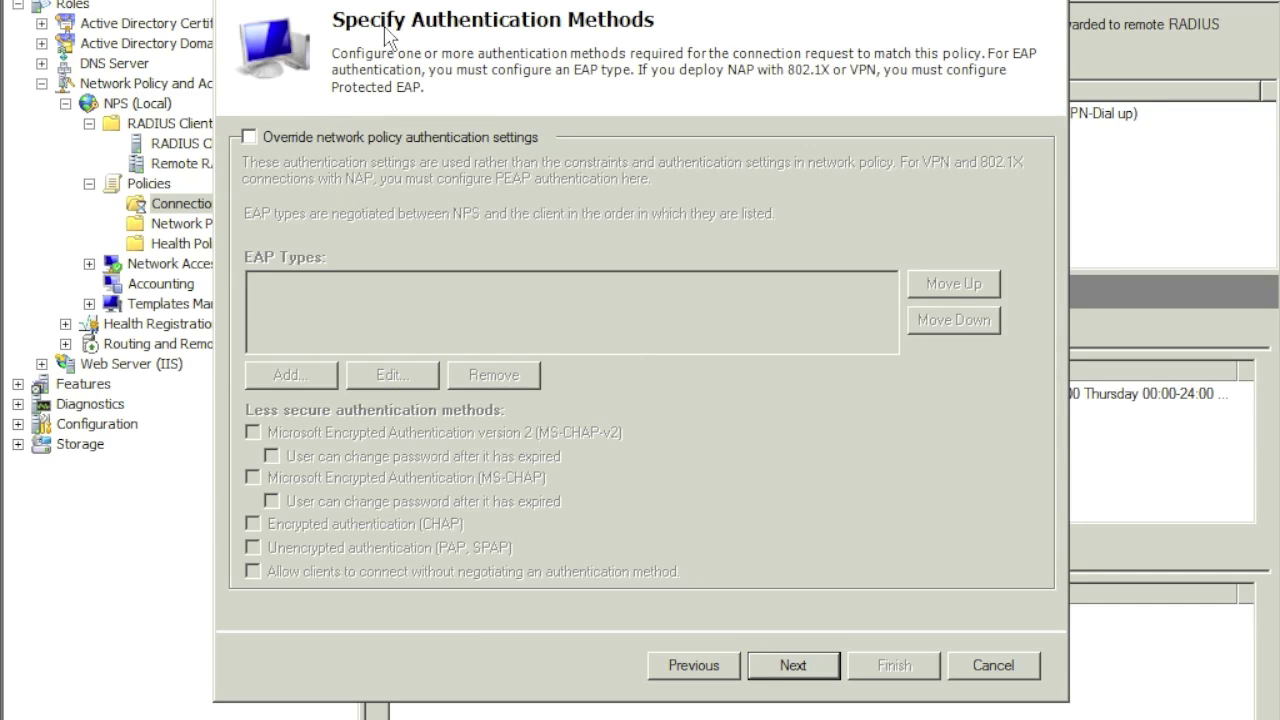
{"action": "left_click", "coordinate": [253, 141]}
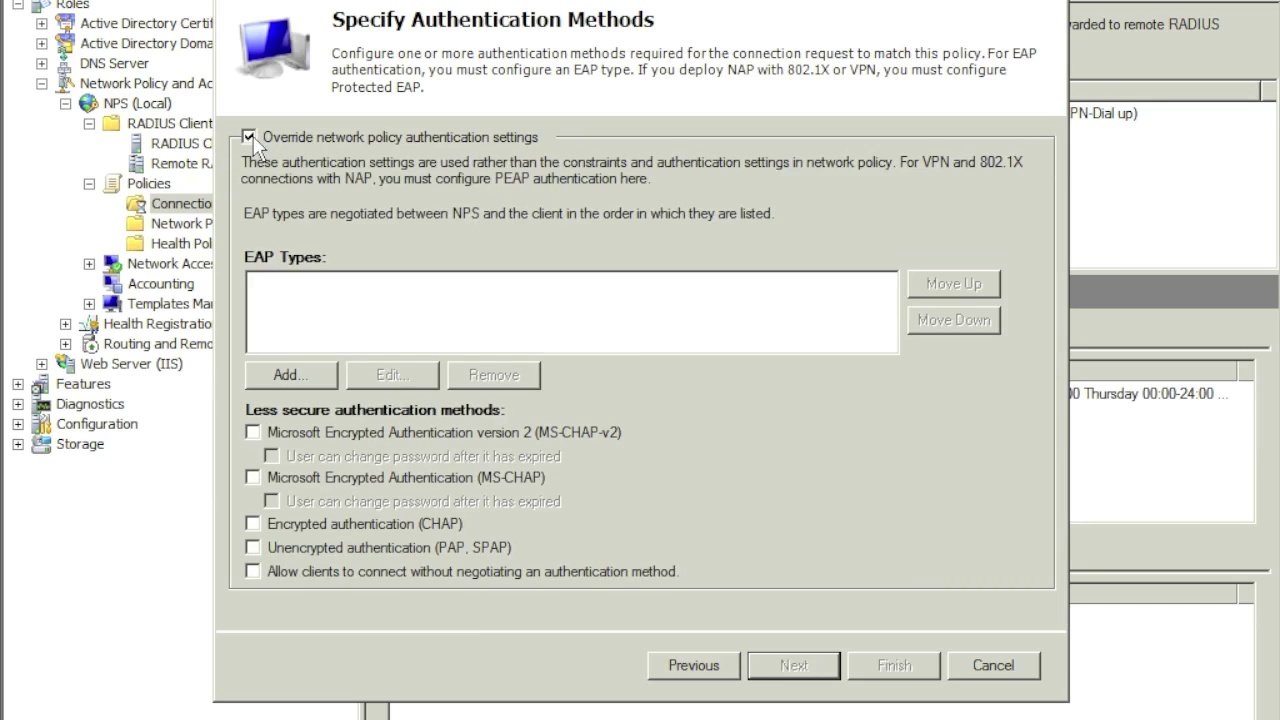
{"action": "left_click", "coordinate": [253, 432]}
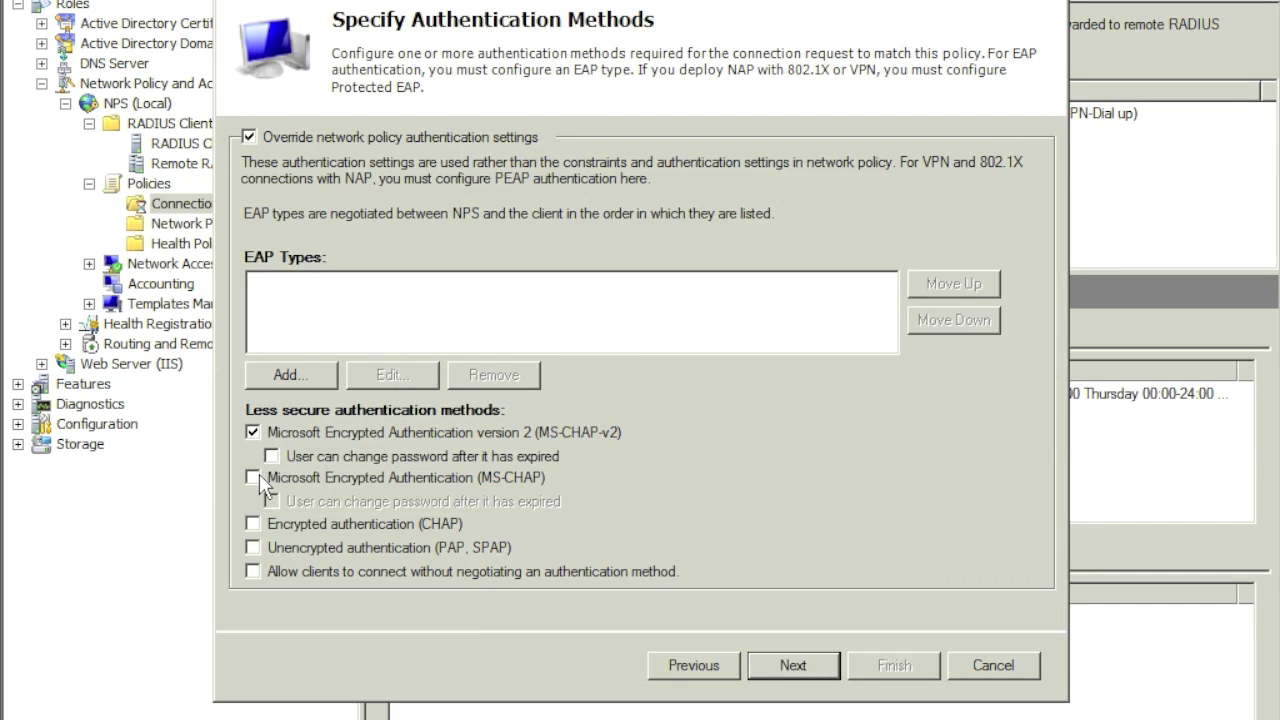
{"action": "left_click", "coordinate": [253, 478]}
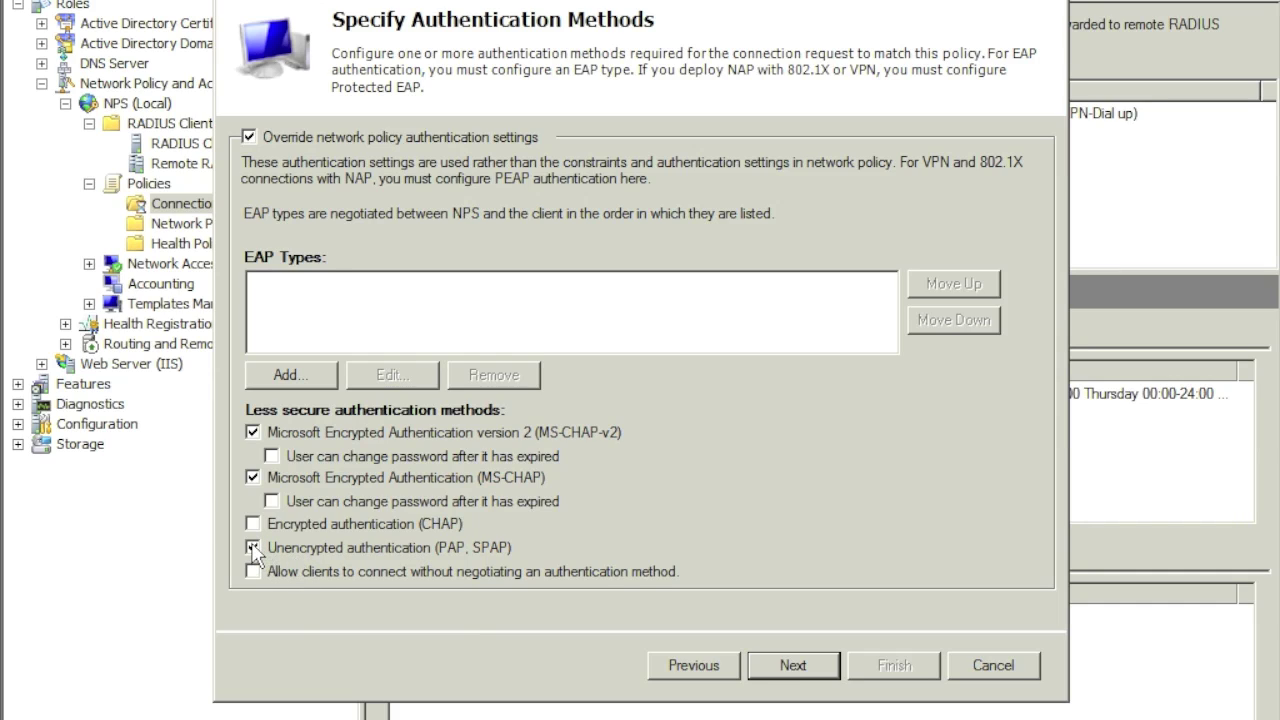
{"action": "left_click", "coordinate": [778, 656]}
{"action": "left_click", "coordinate": [836, 426]}
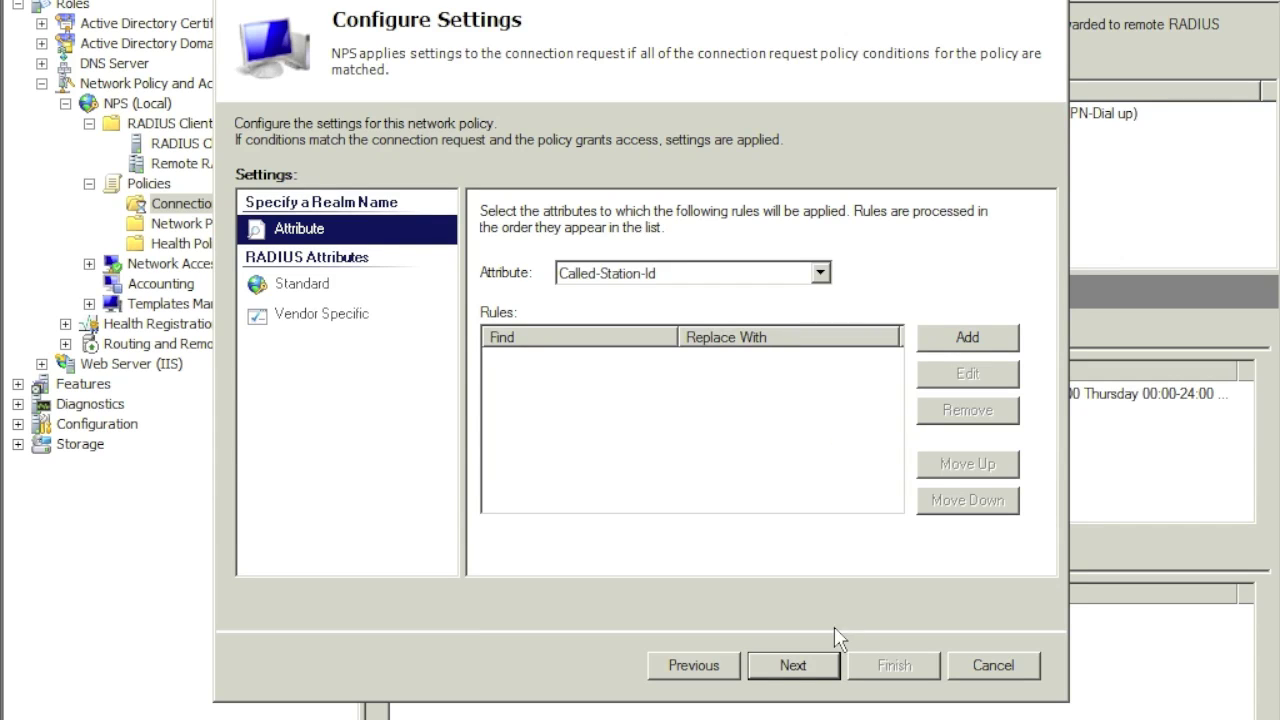
Step: Finish the cisco test request policy and move it up twice to processing order 1
{"action": "left_click", "coordinate": [799, 668]}
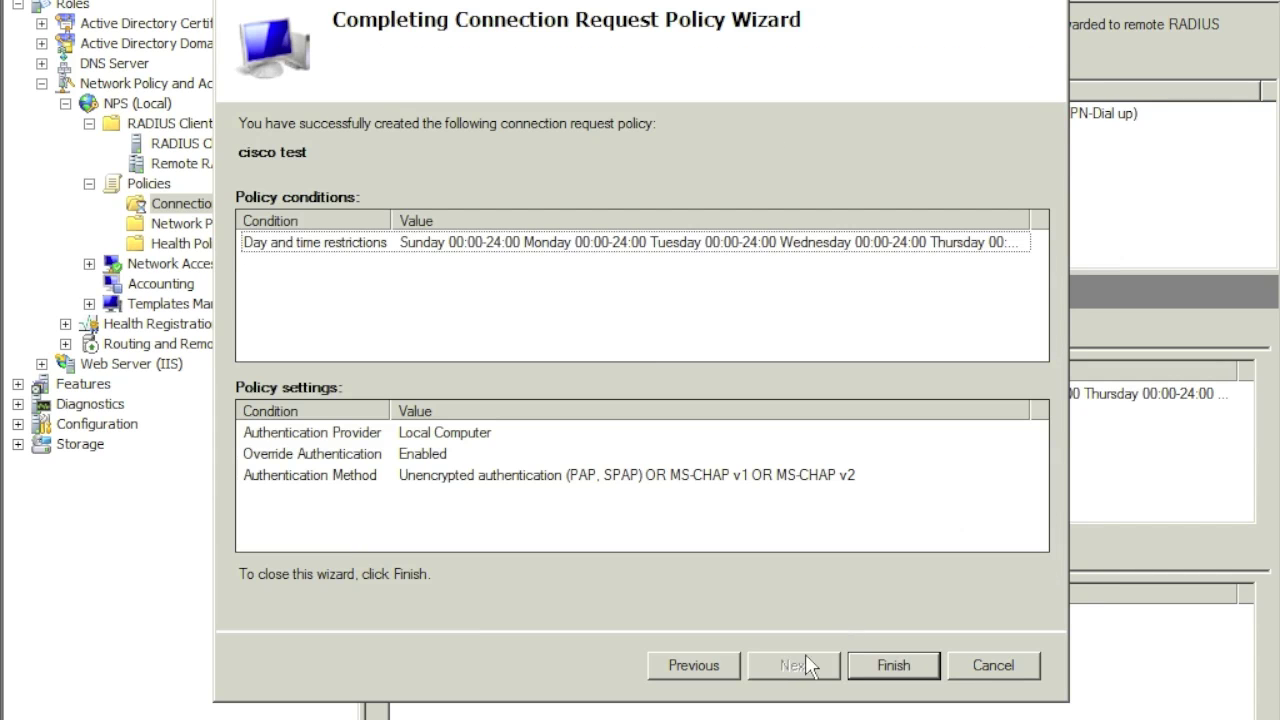
{"action": "left_click", "coordinate": [893, 667]}
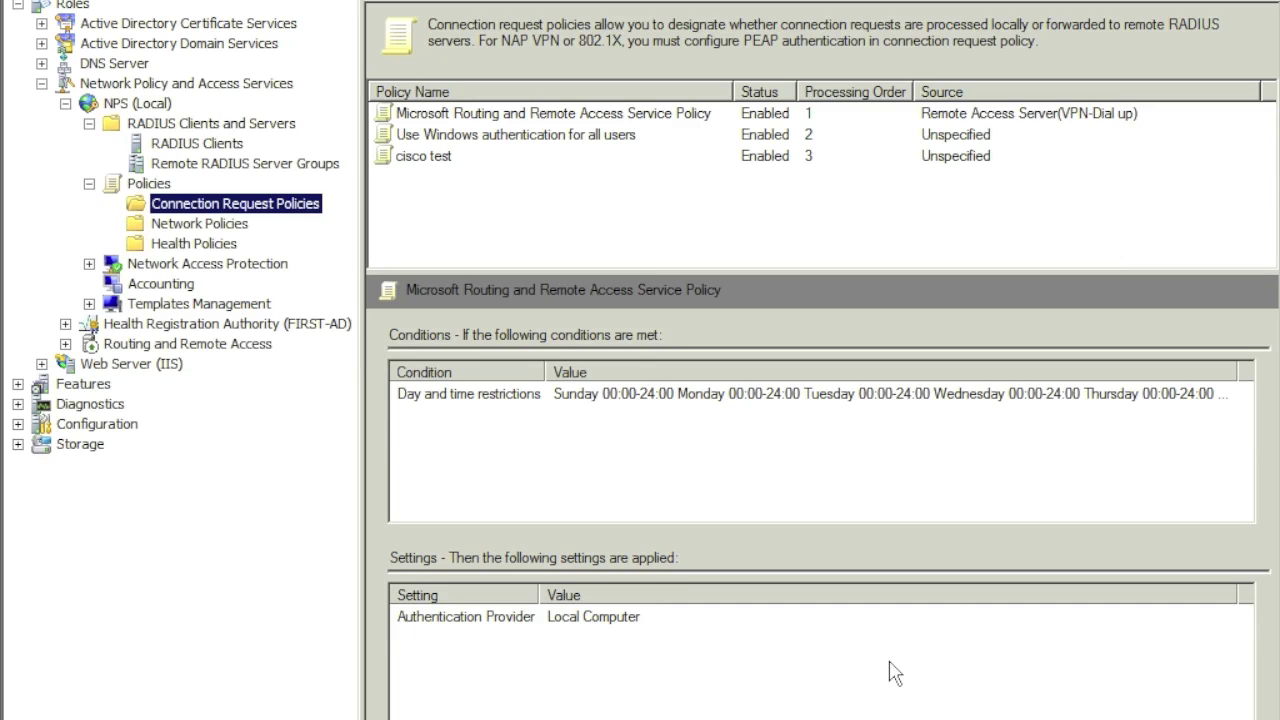
{"action": "left_click", "coordinate": [423, 157]}
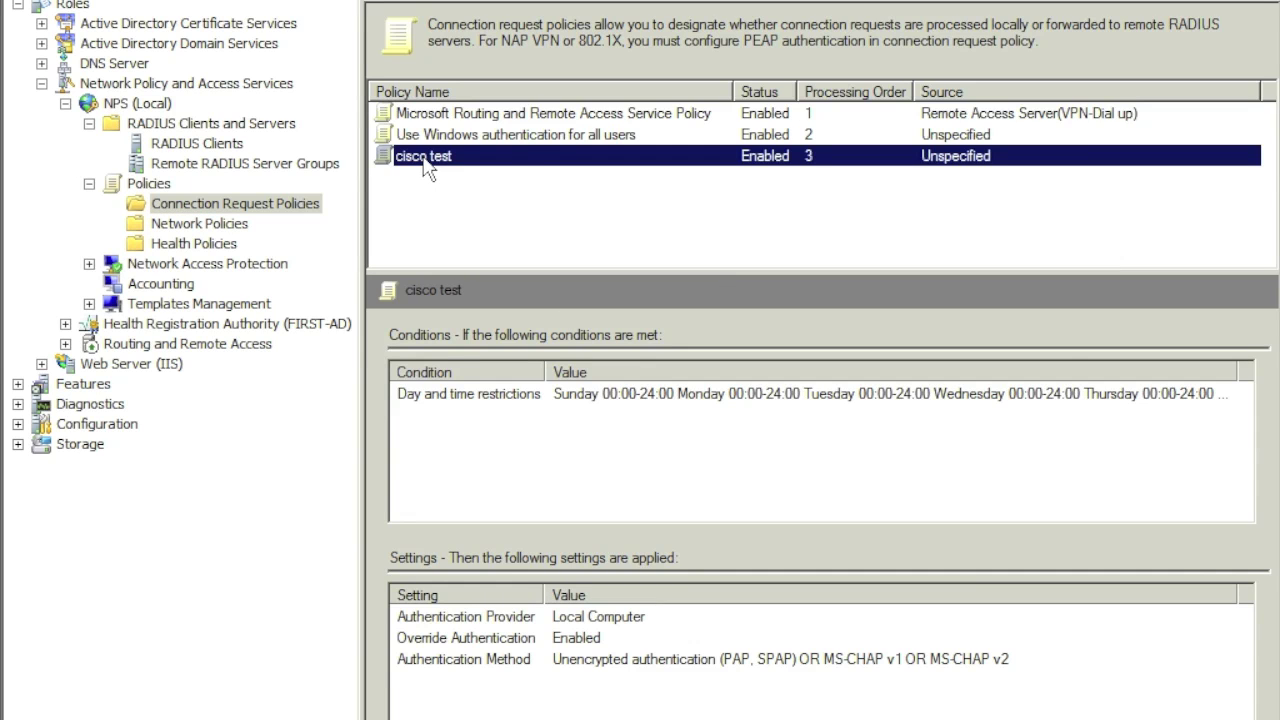
{"action": "right_click", "coordinate": [504, 156]}
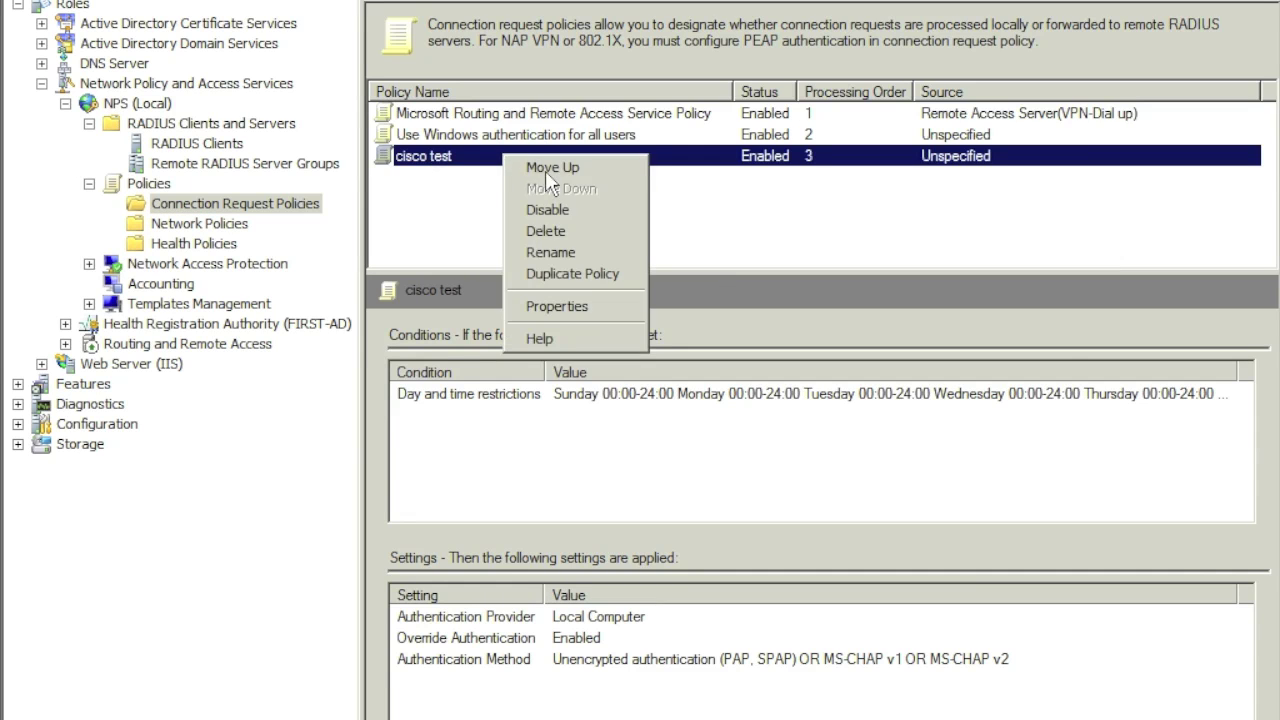
{"action": "left_click", "coordinate": [545, 168]}
{"action": "right_click", "coordinate": [538, 136]}
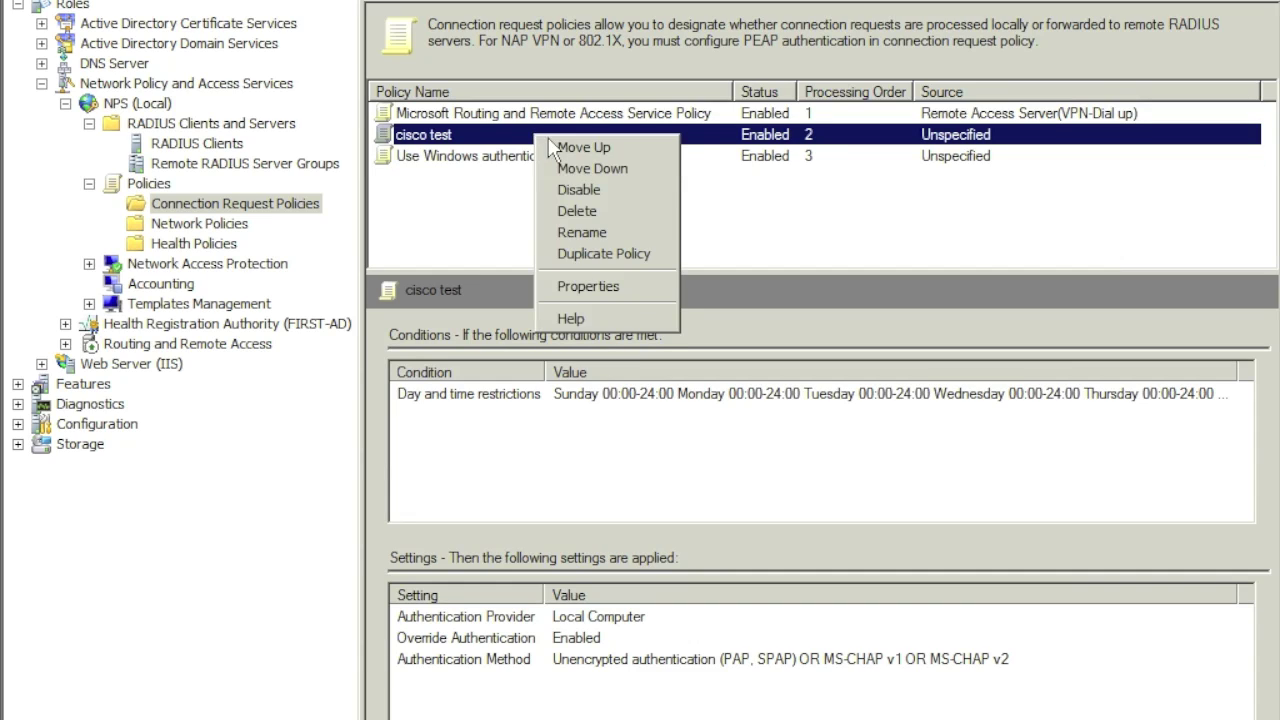
{"action": "left_click", "coordinate": [557, 148]}
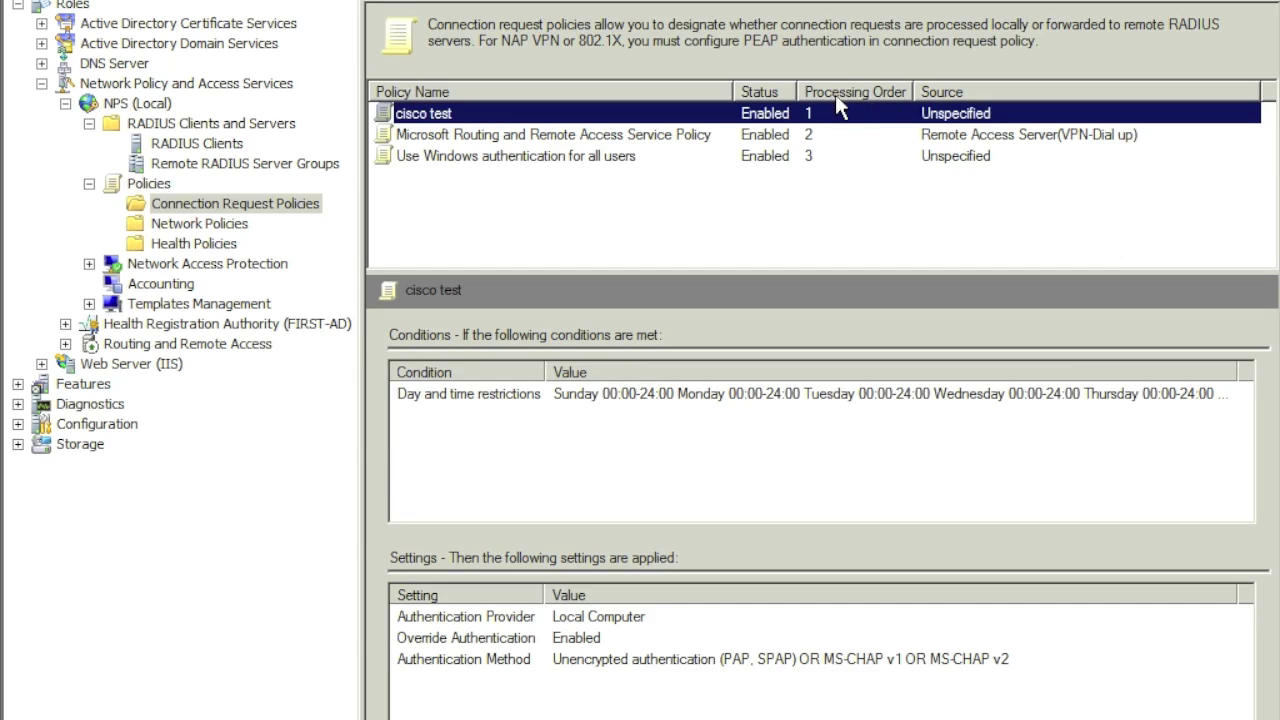
{"action": "right_click", "coordinate": [182, 226]}
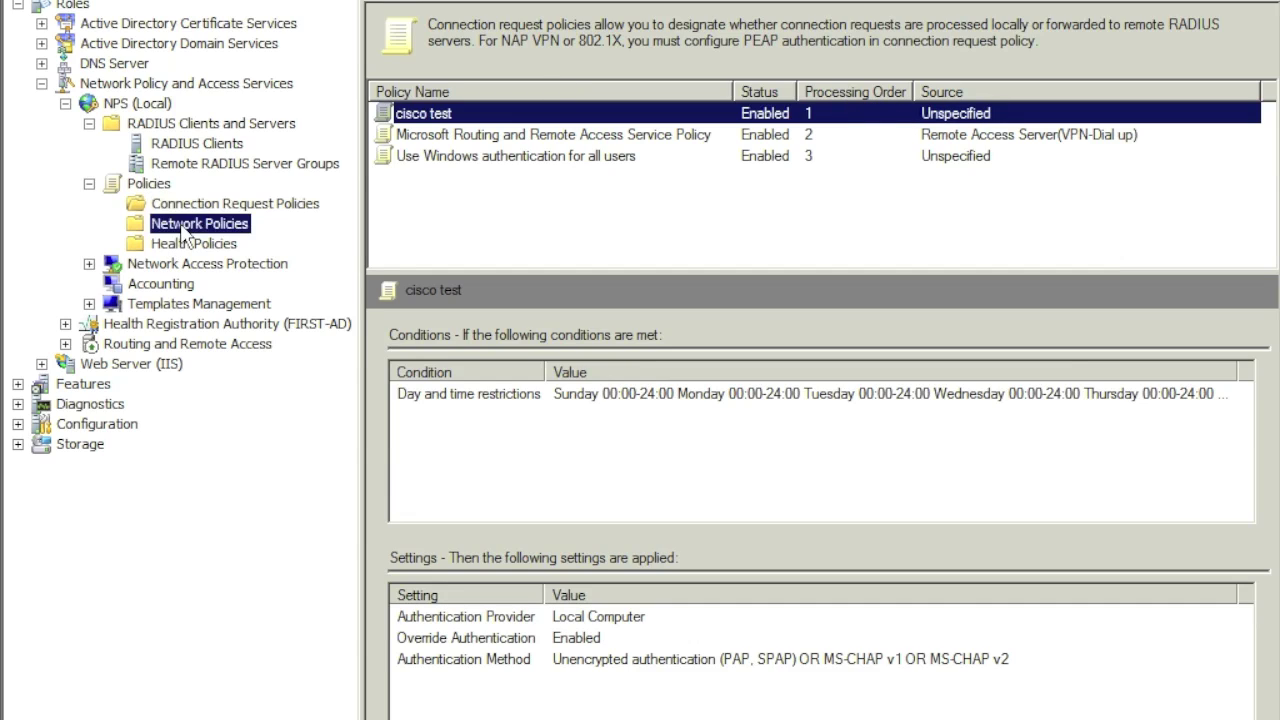
Step: Start a new network policy named 'cisco test' and continue to its conditions
{"action": "left_click", "coordinate": [217, 240]}
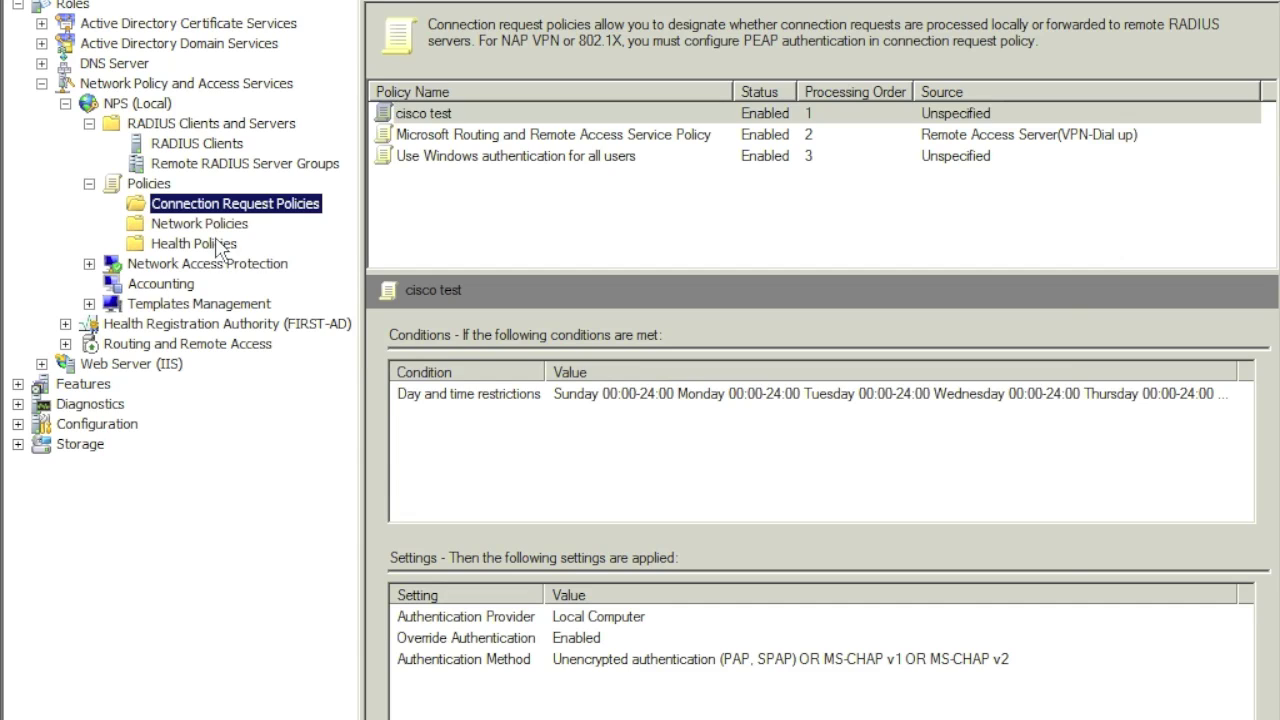
{"action": "type", "text": "cisco test"}
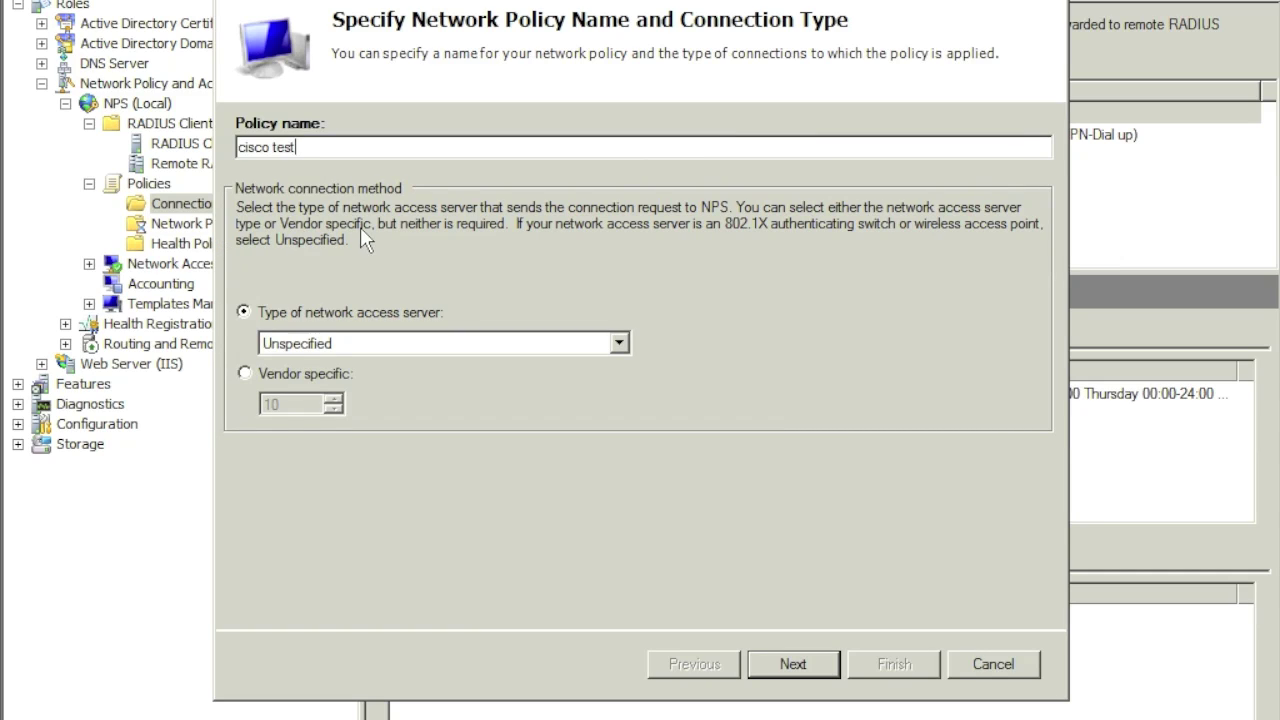
{"action": "left_click", "coordinate": [815, 660]}
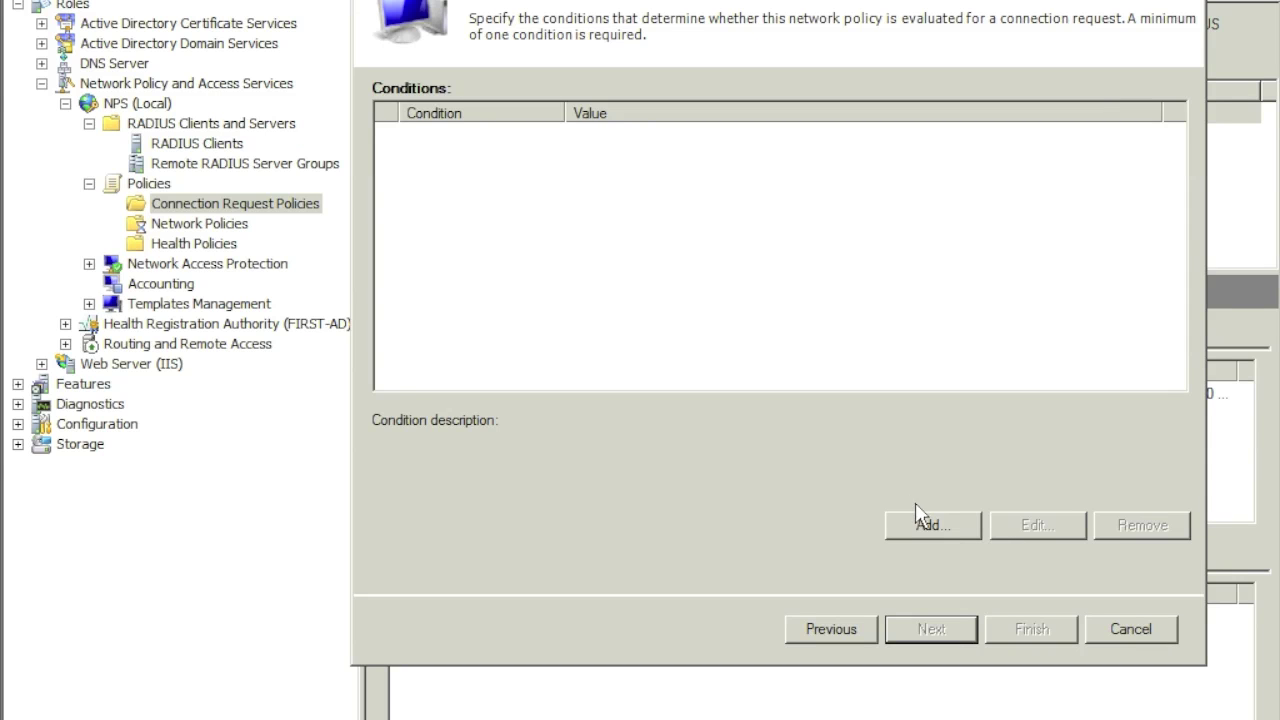
Step: Add a User Groups condition requiring membership in Domain Admins, verified with Check Names
{"action": "left_click", "coordinate": [935, 528]}
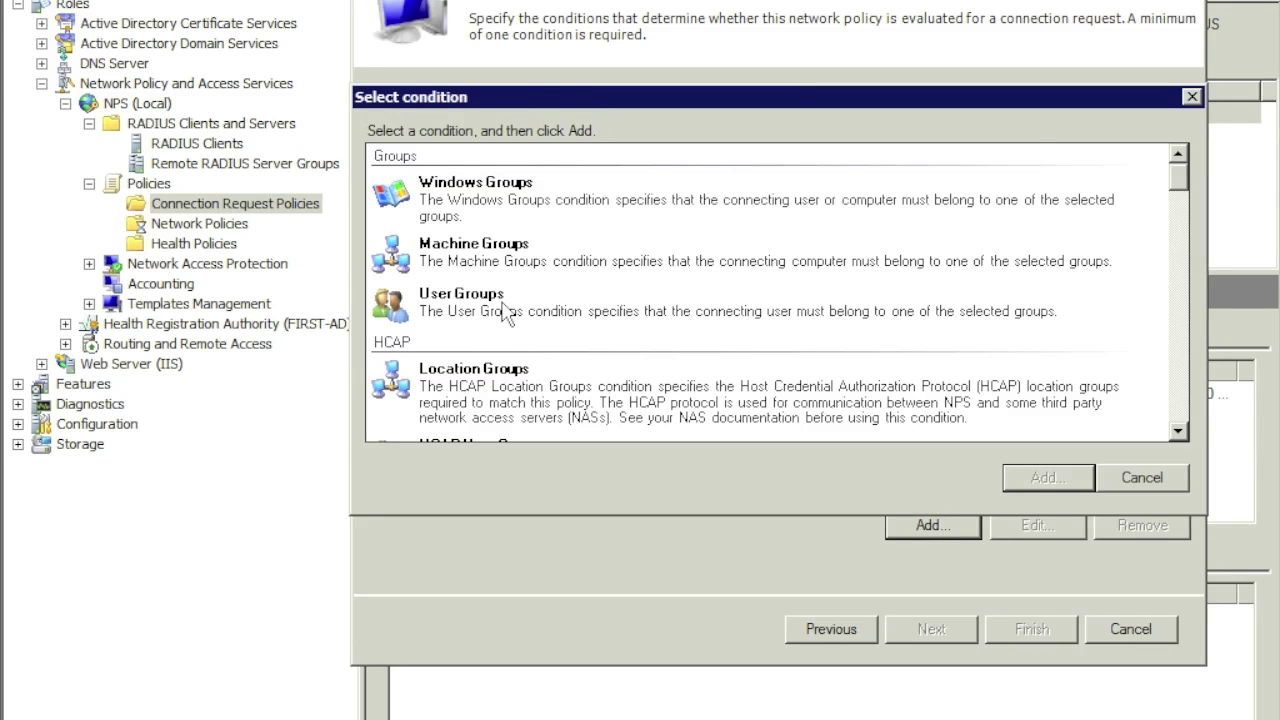
{"action": "double_click", "coordinate": [507, 313]}
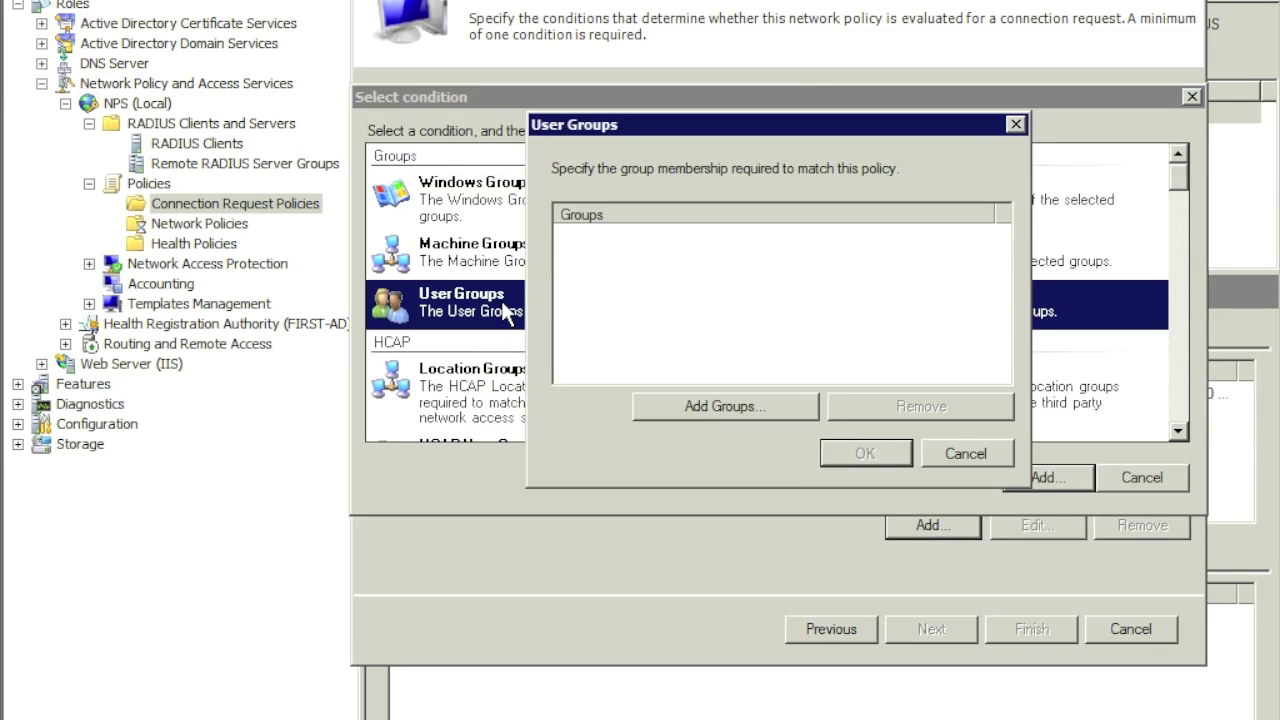
{"action": "left_click", "coordinate": [730, 410]}
{"action": "type", "text": "domain users"}
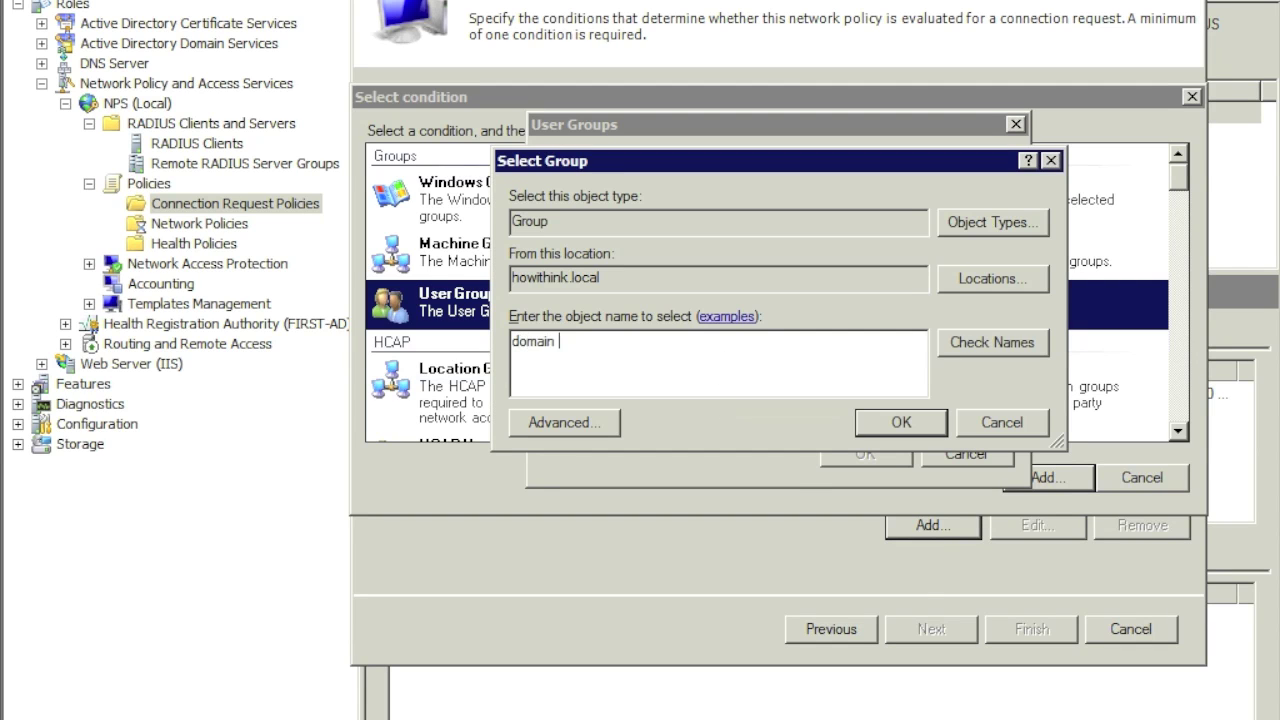
{"action": "key", "text": "BackSpace"}
{"action": "key", "text": "BackSpace"}
{"action": "key", "text": "BackSpace"}
{"action": "key", "text": "BackSpace"}
{"action": "key", "text": "BackSpace"}
{"action": "type", "text": "da"}
{"action": "key", "text": "BackSpace"}
{"action": "key", "text": "BackSpace"}
{"action": "key", "text": "BackSpace"}
{"action": "type", "text": "admins"}
{"action": "left_click", "coordinate": [1004, 343]}
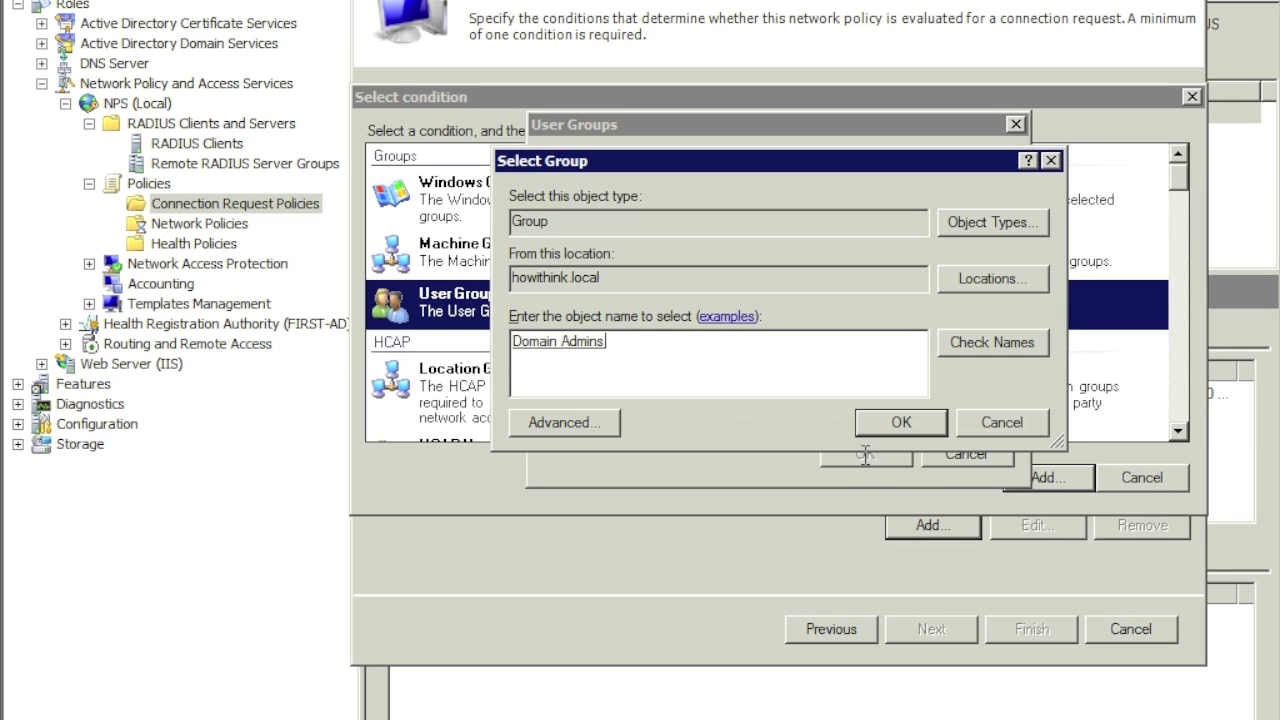
{"action": "left_click", "coordinate": [910, 420]}
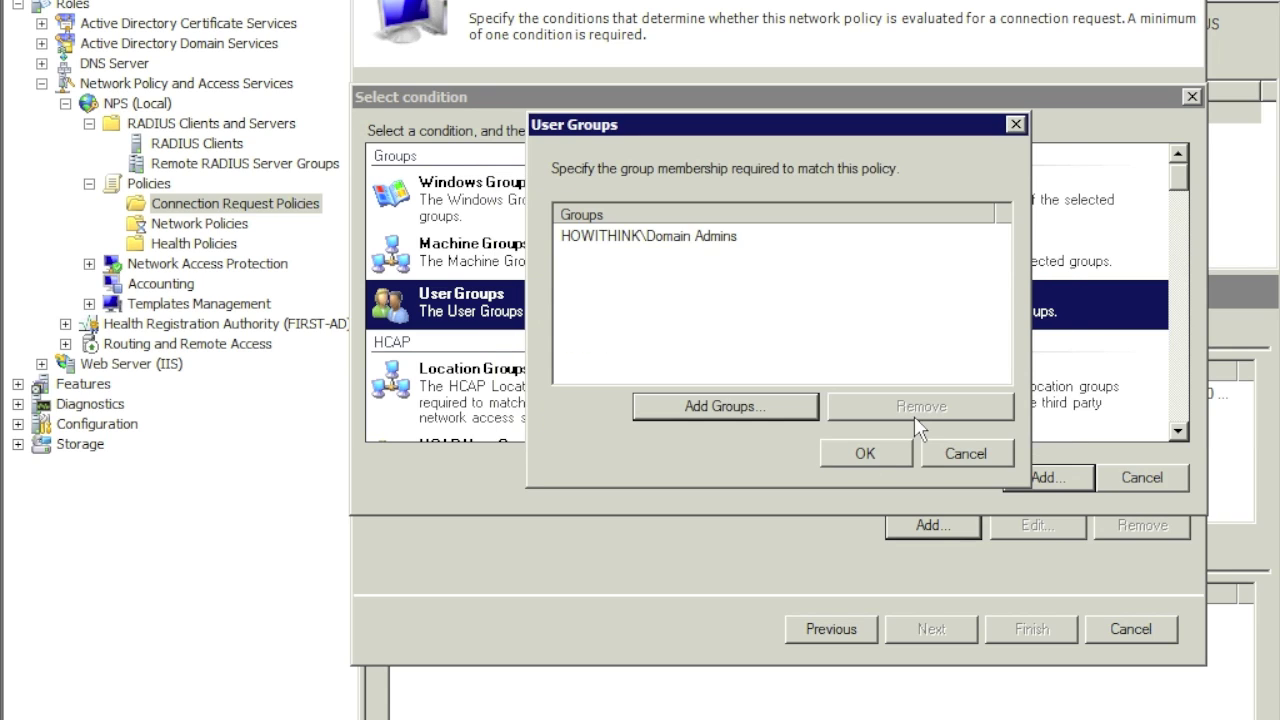
{"action": "left_click", "coordinate": [862, 455]}
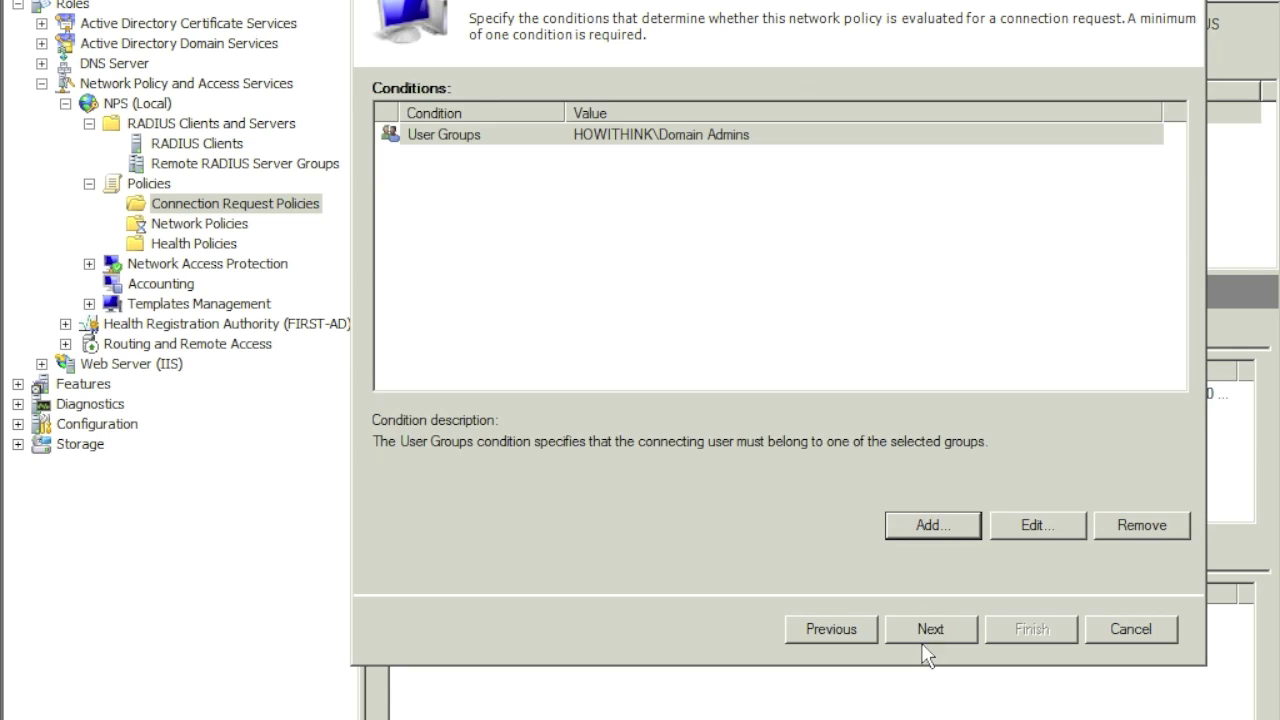
Step: Allow unencrypted PAP/SPAP authentication, decline the help prompt, and finish the network policy
{"action": "left_click", "coordinate": [949, 630]}
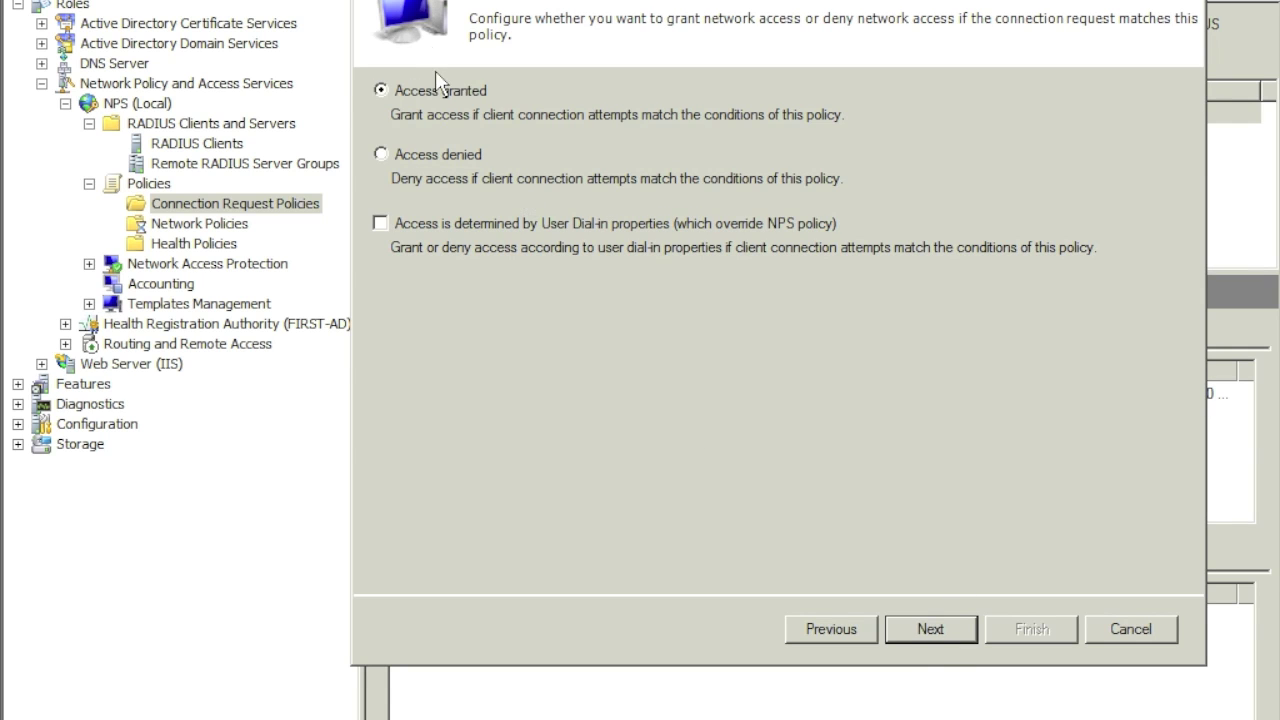
{"action": "left_click", "coordinate": [935, 629]}
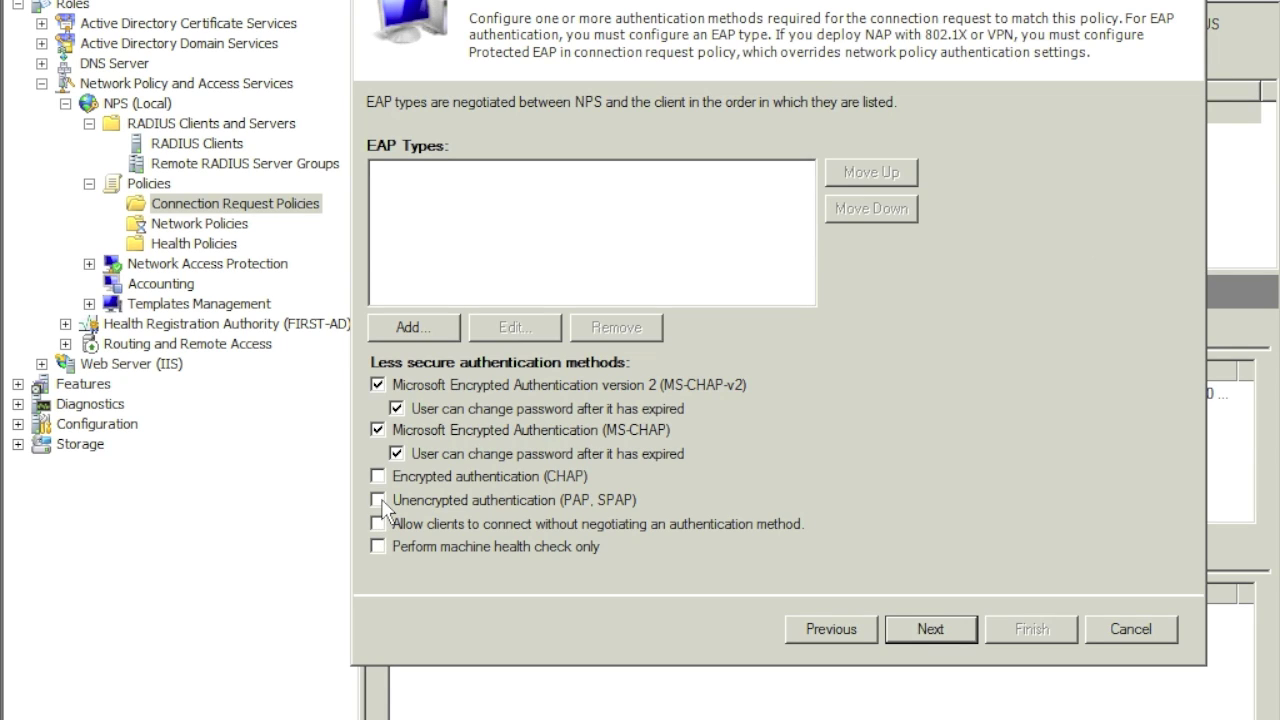
{"action": "left_click", "coordinate": [379, 500]}
{"action": "left_click", "coordinate": [936, 638]}
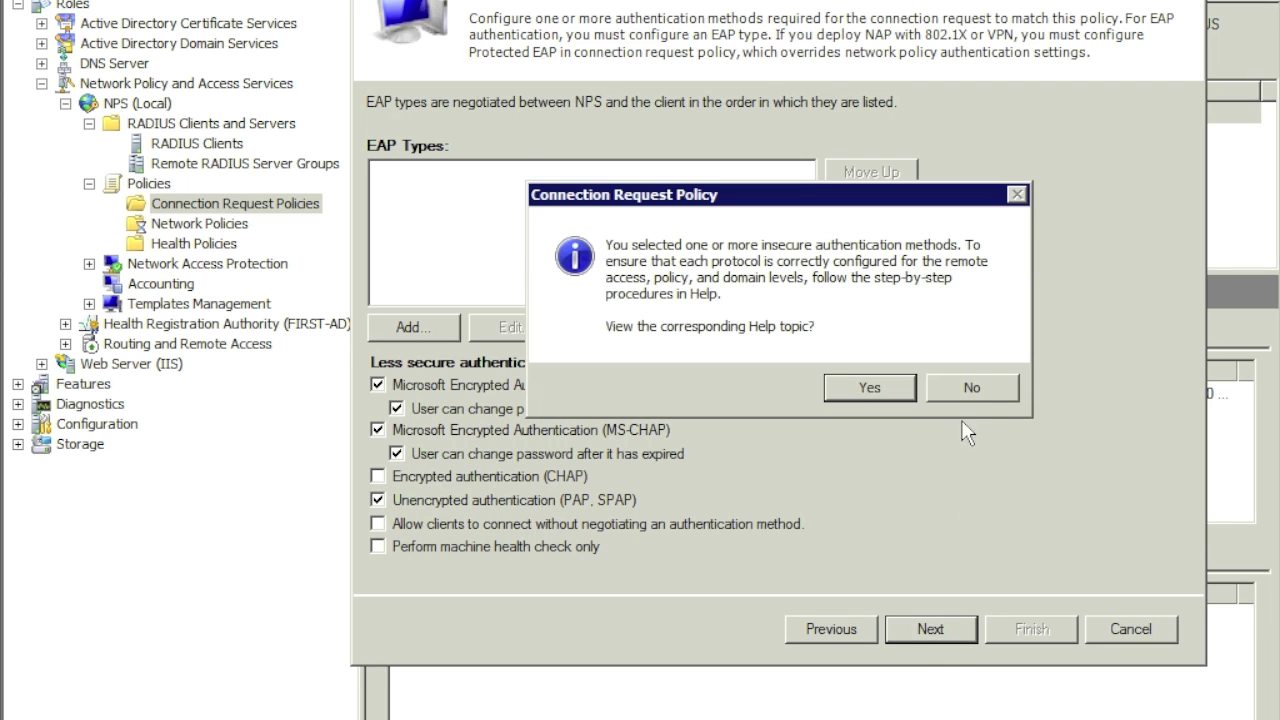
{"action": "left_click", "coordinate": [977, 391]}
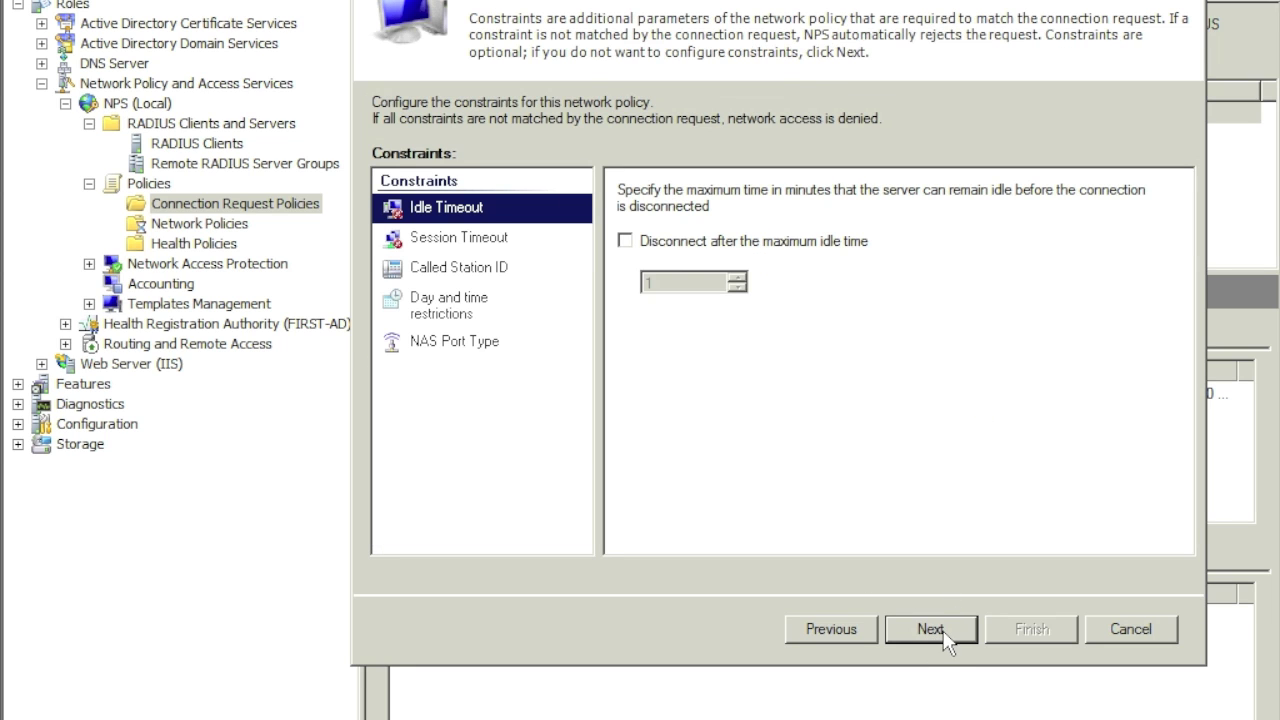
{"action": "left_click", "coordinate": [930, 629]}
{"action": "left_click", "coordinate": [931, 630]}
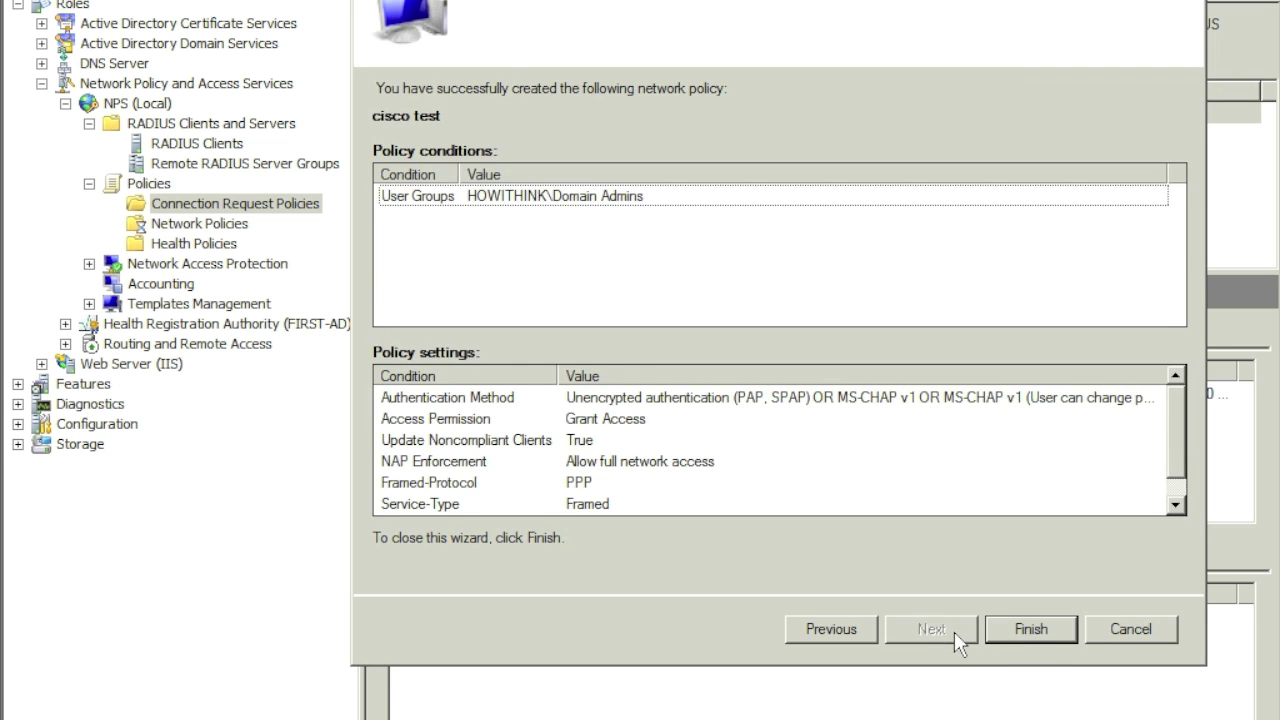
{"action": "left_click", "coordinate": [1050, 638]}
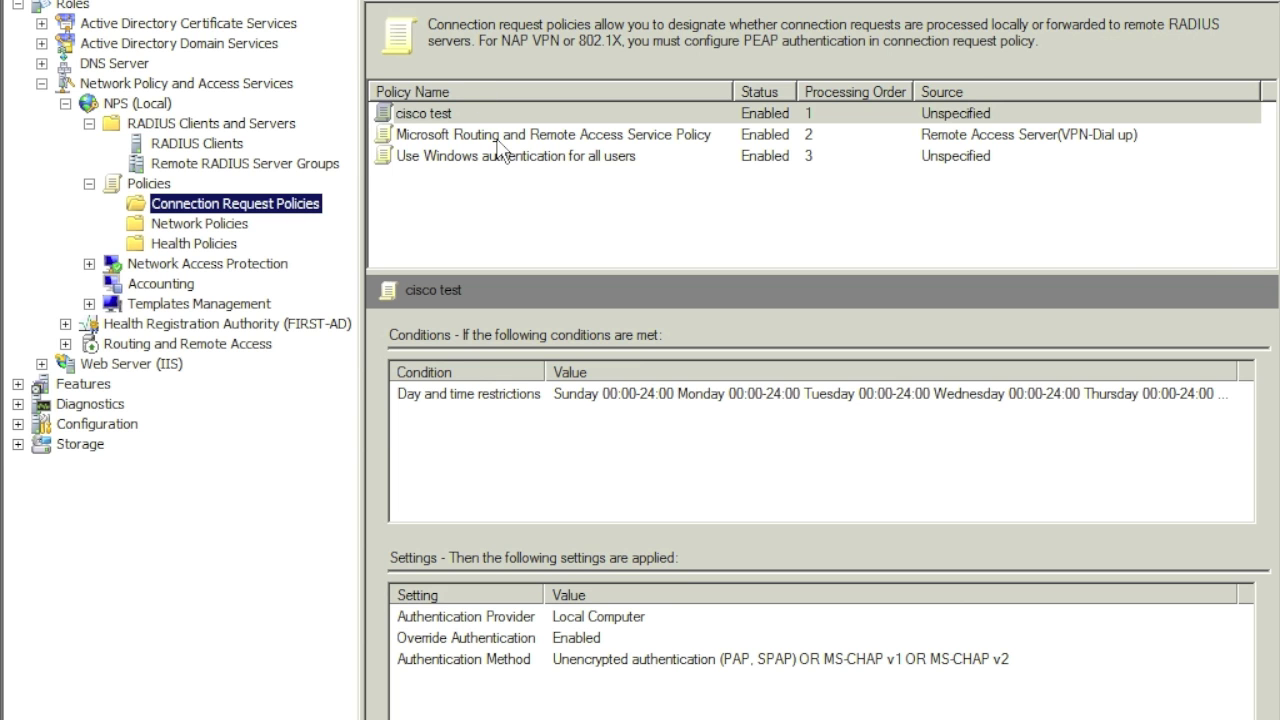
Step: Select the cisco test network policy in the list, cancelling an accidental rename
{"action": "left_click", "coordinate": [226, 228]}
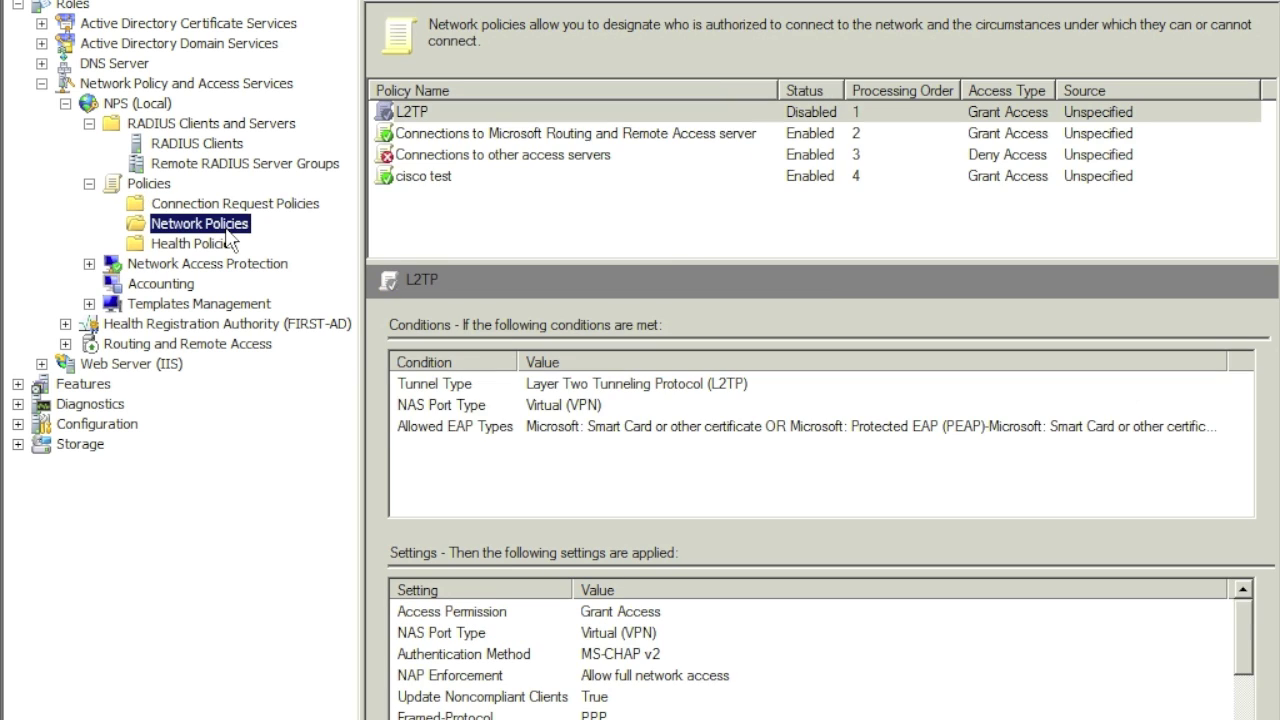
{"action": "left_click", "coordinate": [428, 180]}
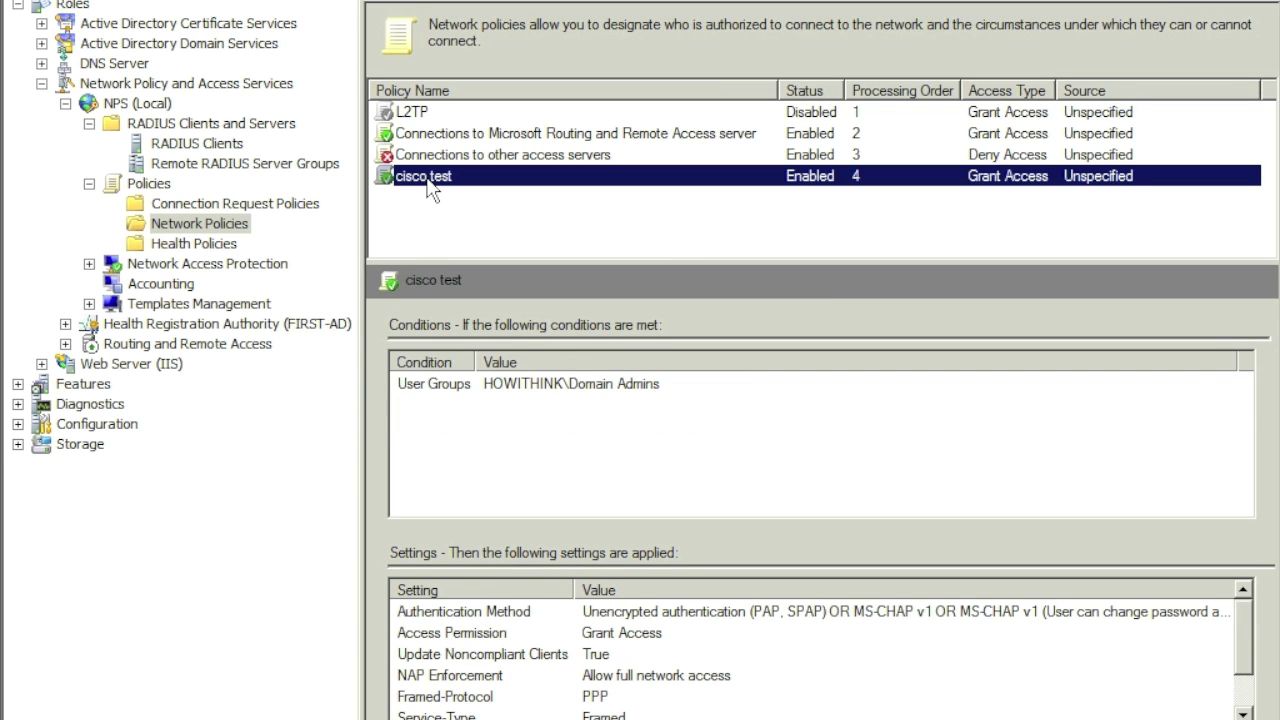
{"action": "left_click", "coordinate": [514, 215]}
{"action": "left_click", "coordinate": [446, 162]}
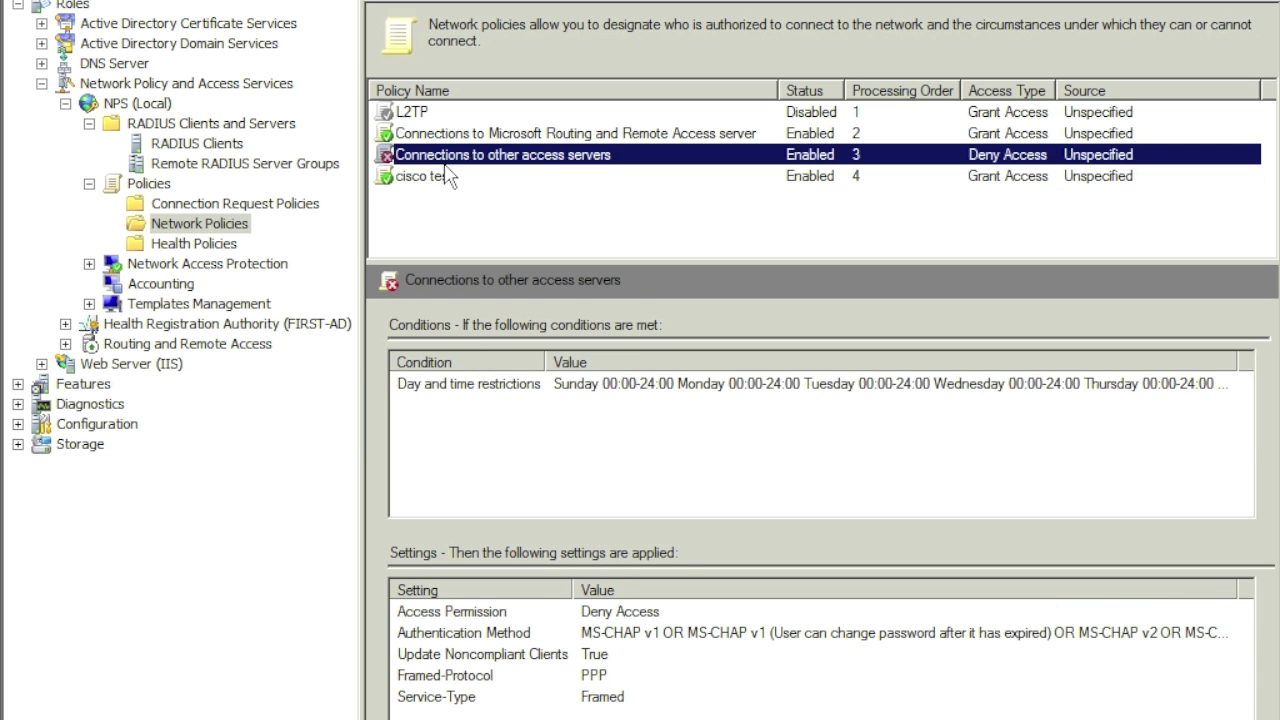
{"action": "left_click", "coordinate": [446, 178]}
{"action": "left_click", "coordinate": [446, 178]}
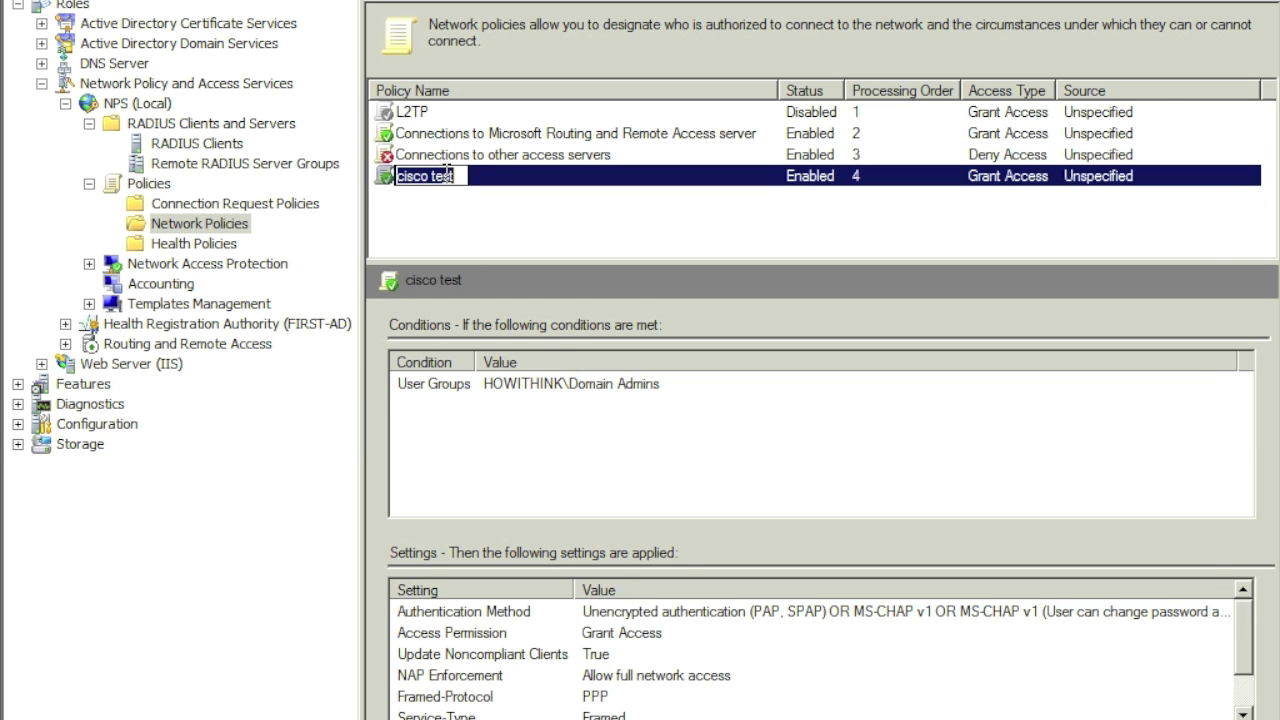
{"action": "left_click", "coordinate": [511, 229]}
{"action": "left_click", "coordinate": [440, 185]}
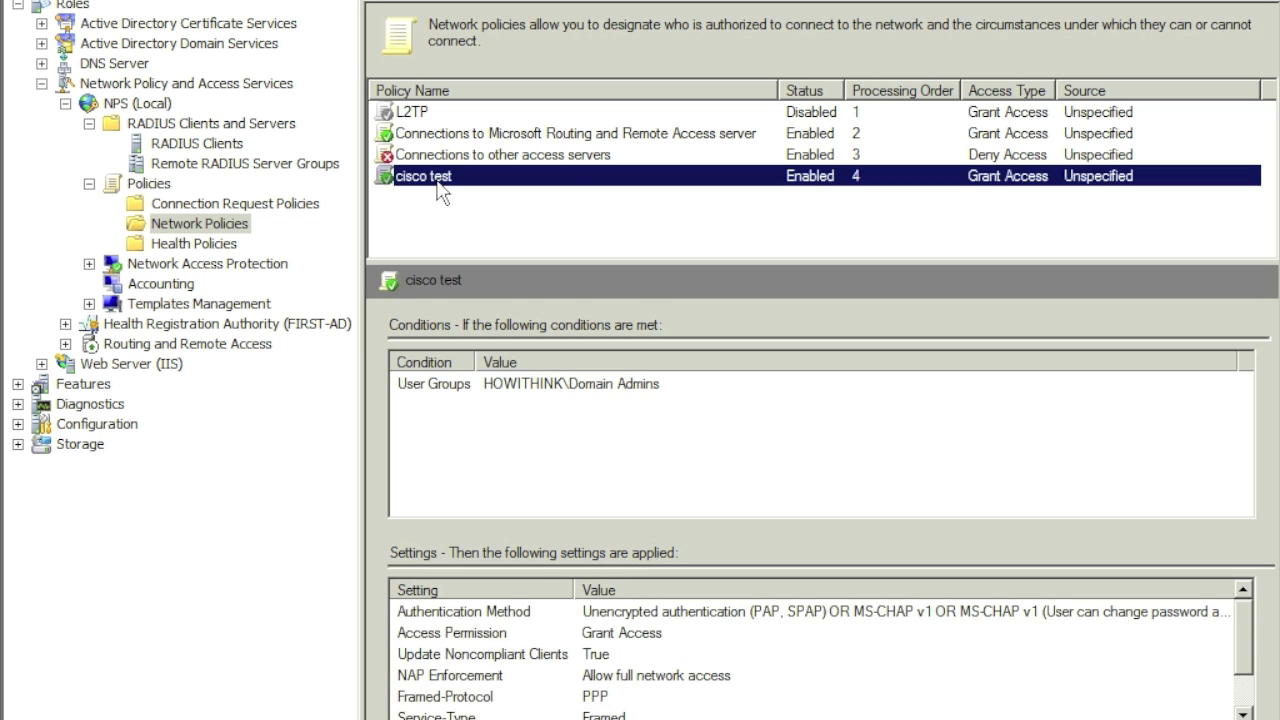
Step: Move cisco test up repeatedly to processing order 2
{"action": "right_click", "coordinate": [439, 184]}
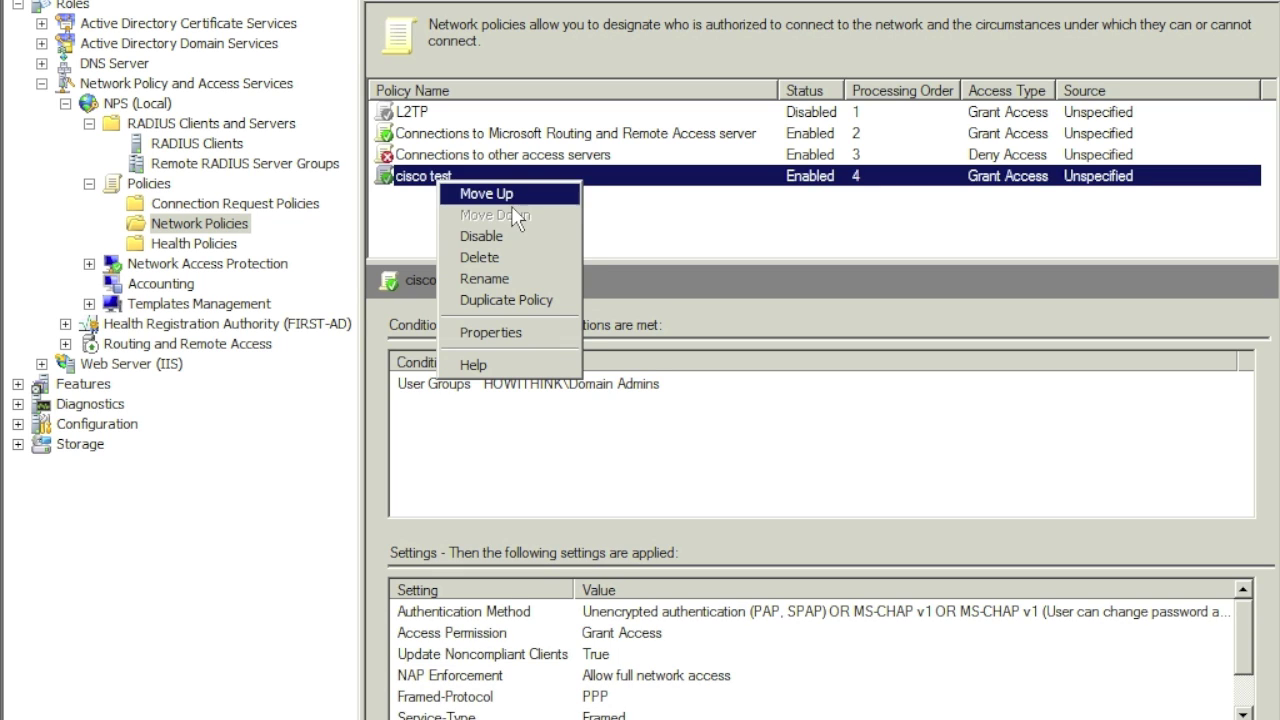
{"action": "left_click", "coordinate": [495, 194]}
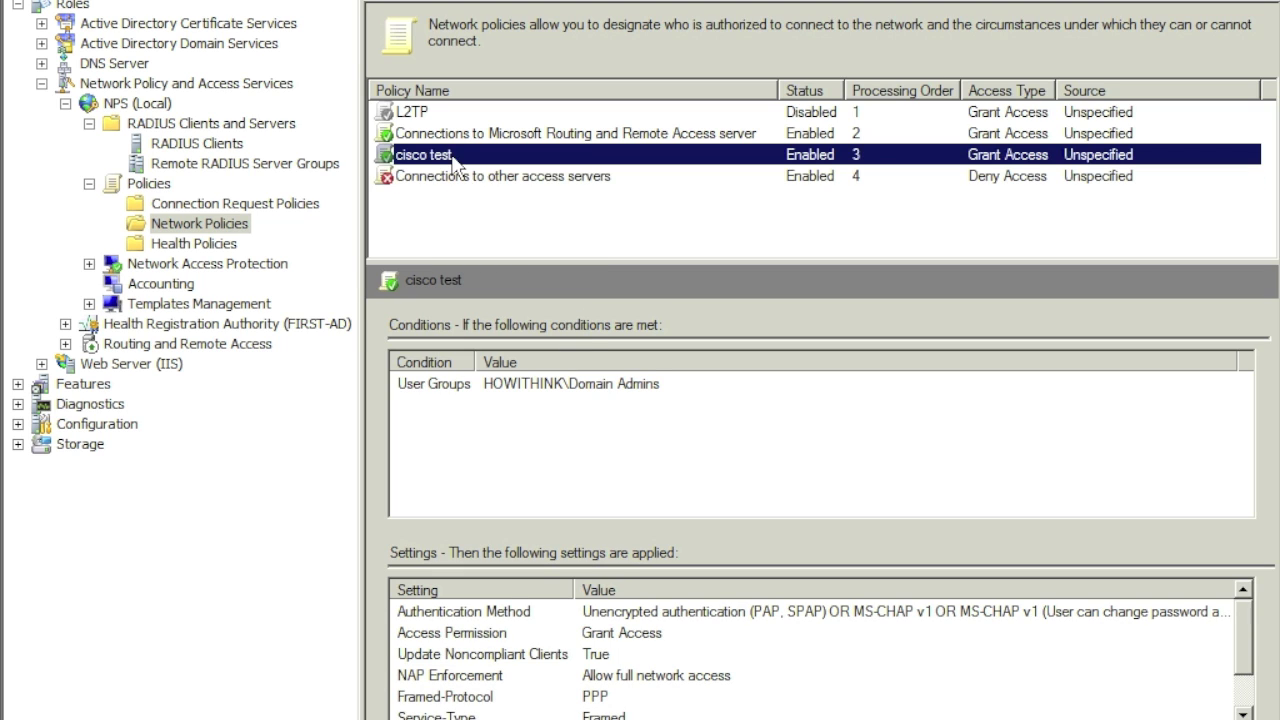
{"action": "right_click", "coordinate": [455, 165]}
{"action": "left_click", "coordinate": [484, 172]}
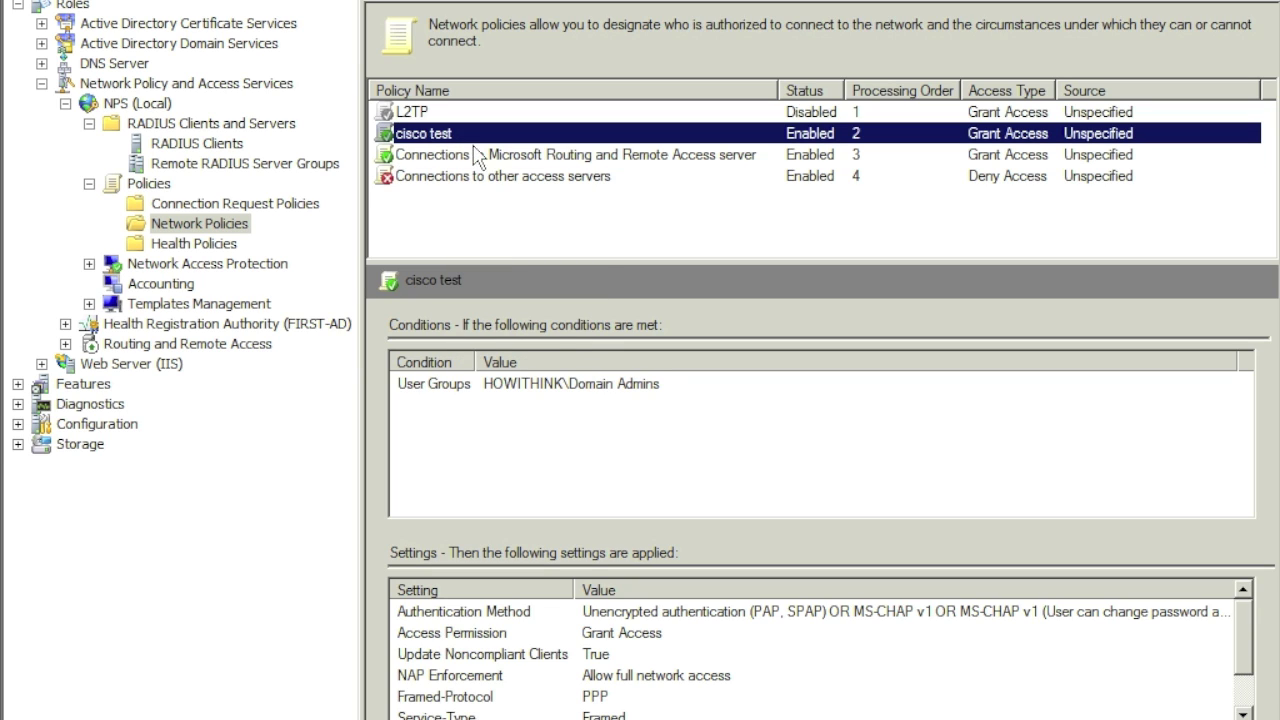
{"action": "right_click", "coordinate": [467, 134]}
{"action": "left_click", "coordinate": [545, 144]}
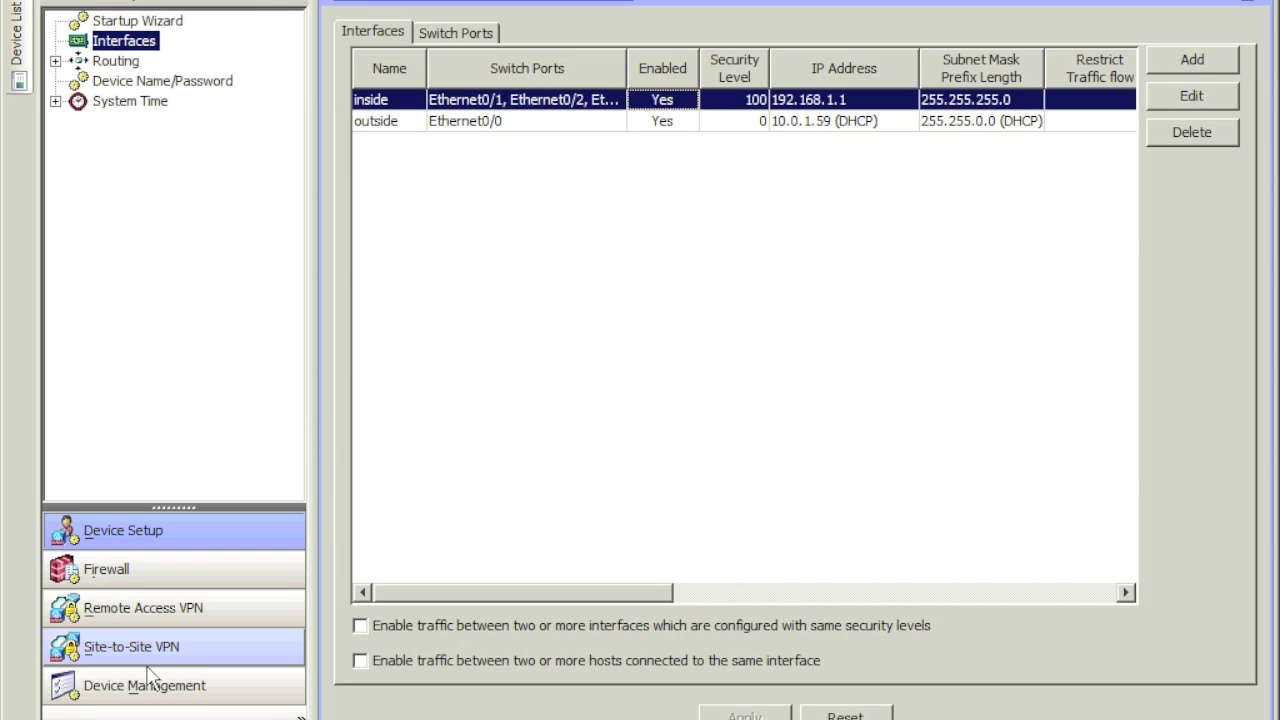
Step: Go to Remote Access VPN IPsec(IKEv1) Connection Profiles and add a new profile
{"action": "left_click", "coordinate": [140, 610]}
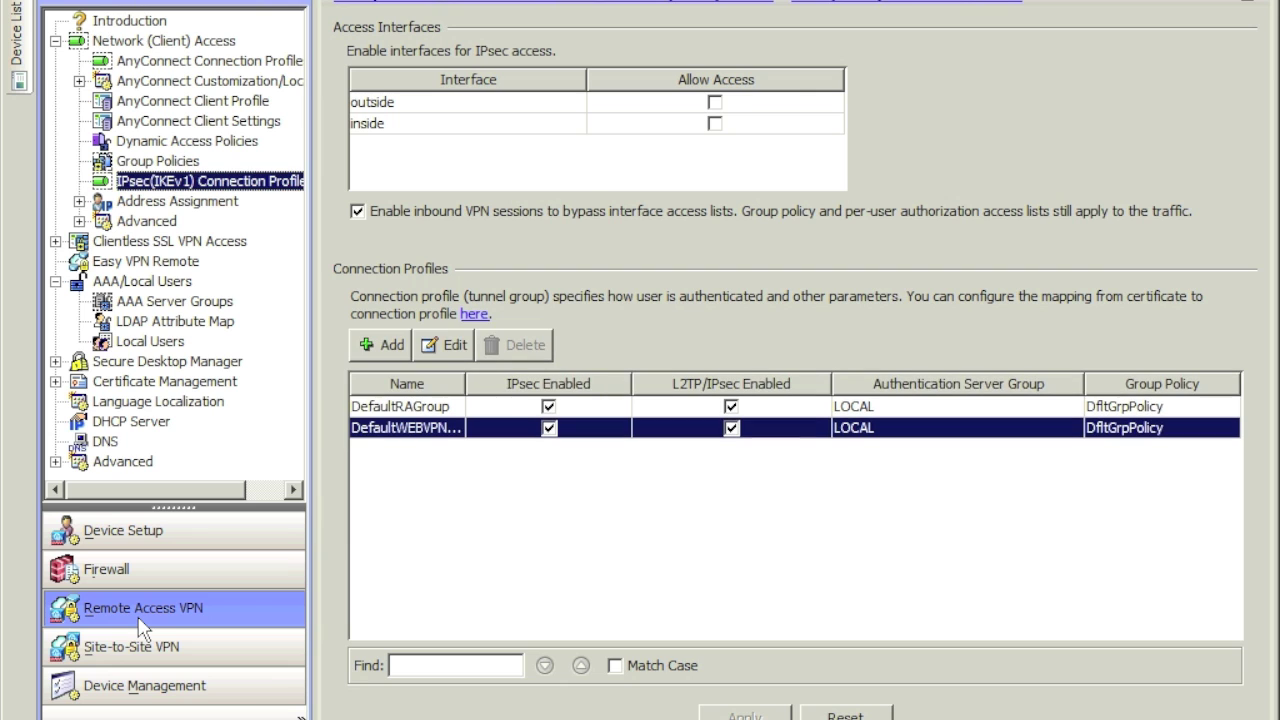
{"action": "left_click", "coordinate": [130, 42]}
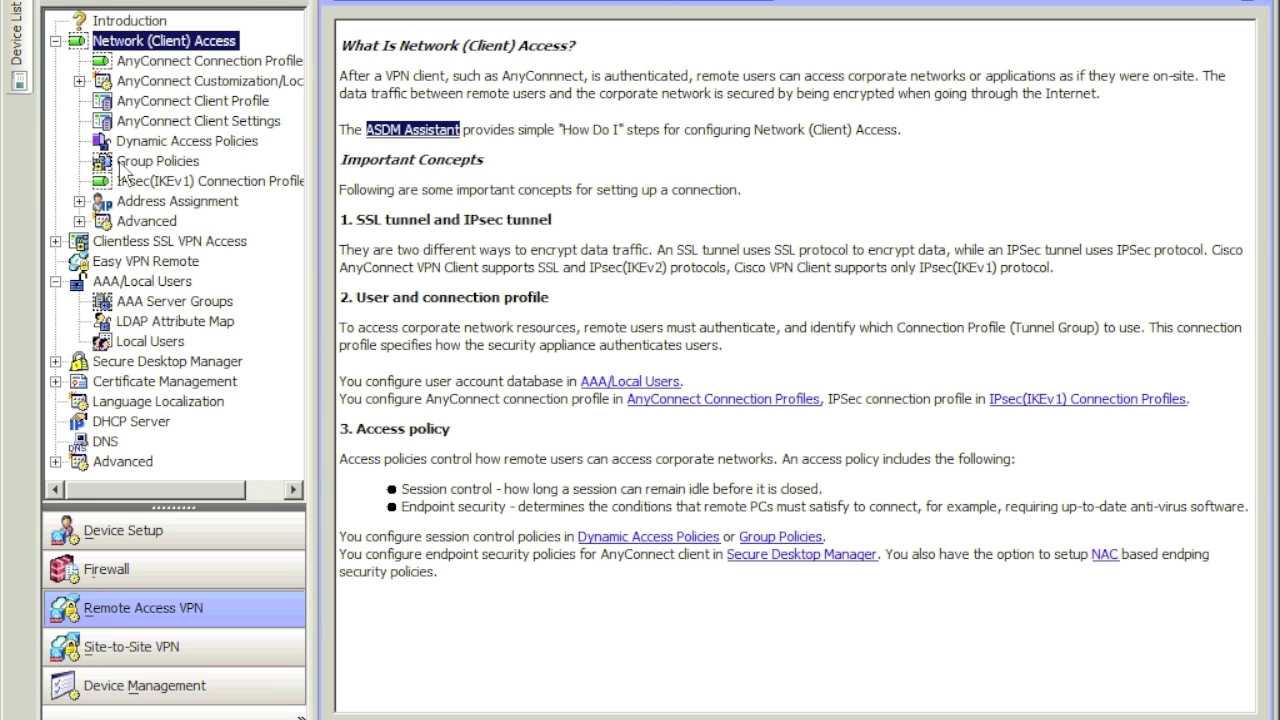
{"action": "left_click", "coordinate": [160, 182]}
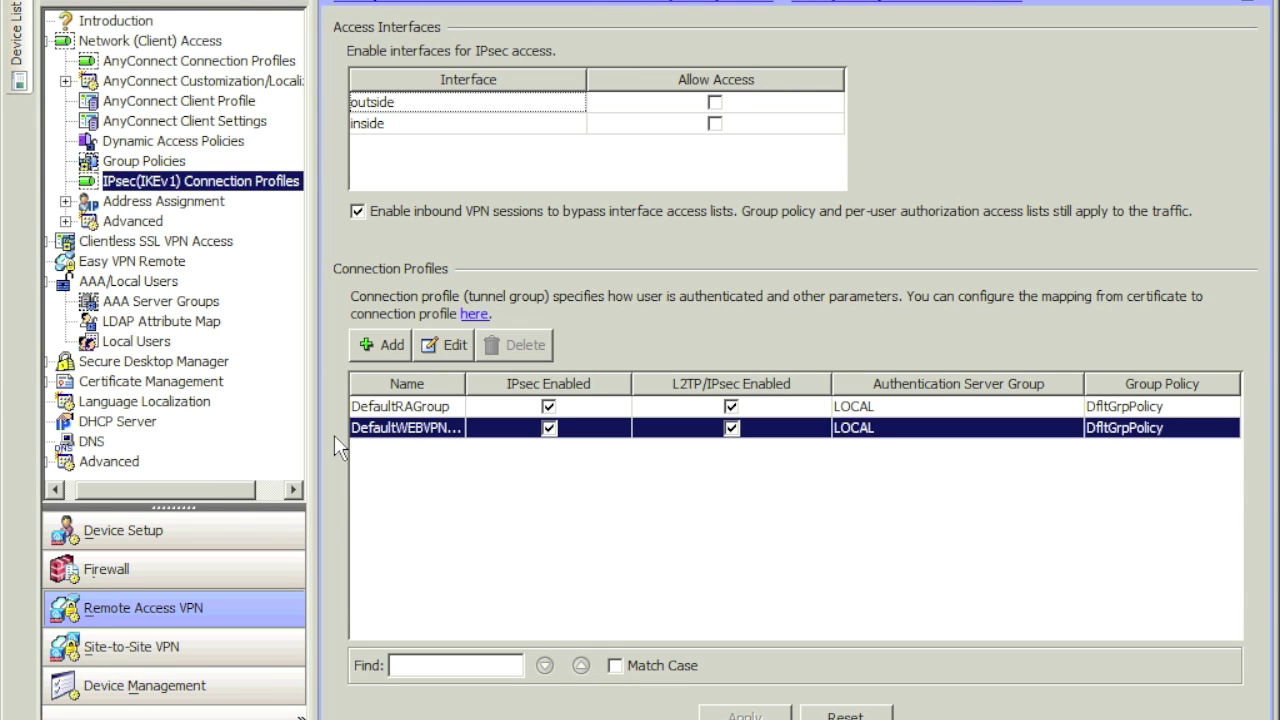
{"action": "left_click", "coordinate": [392, 346]}
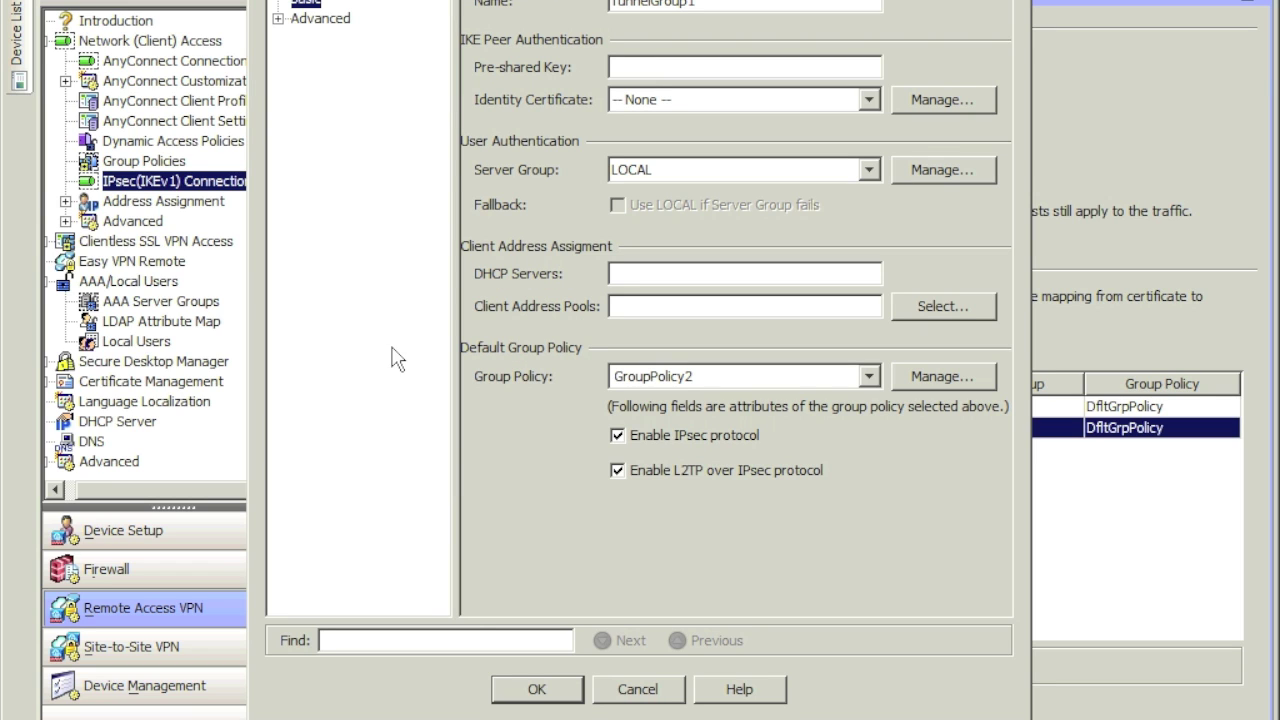
Step: Rename the profile to REMOTE-ACCESS, enter the pre-shared key, and manage AAA server groups
{"action": "left_click_drag", "start_coordinate": [729, 4], "coordinate": [487, 5]}
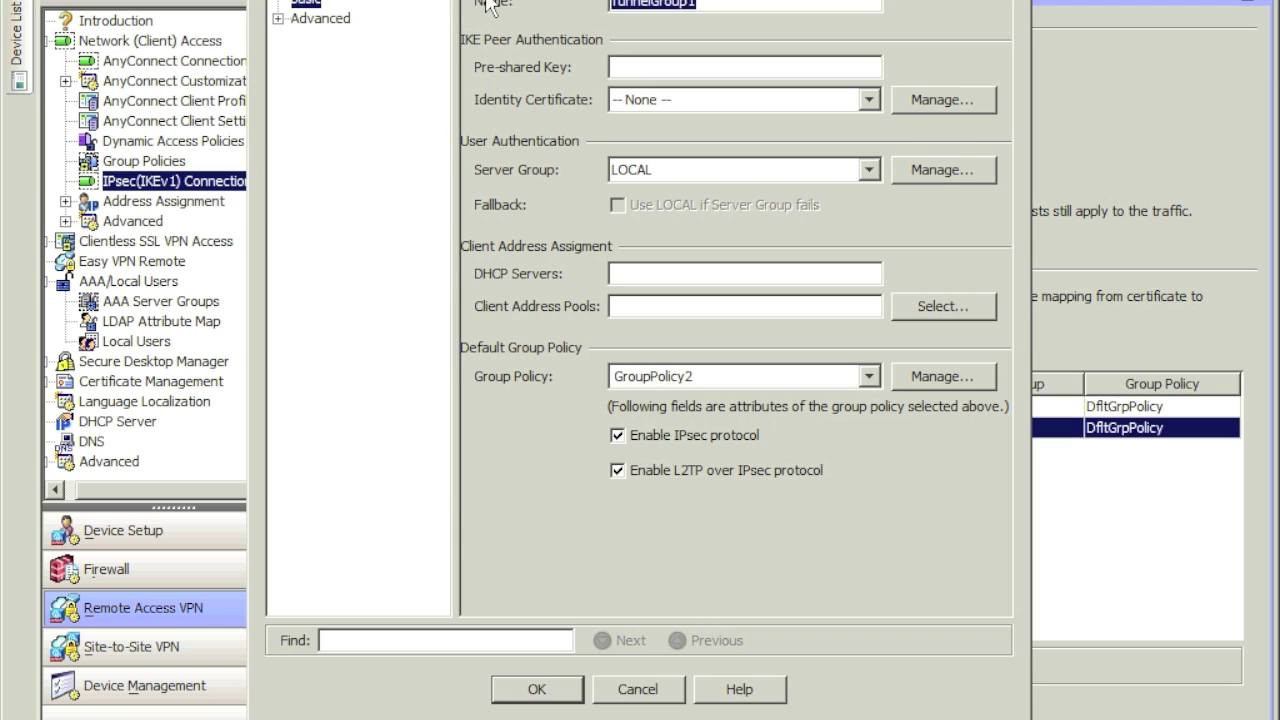
{"action": "type", "text": "REMOTE-ACCESS"}
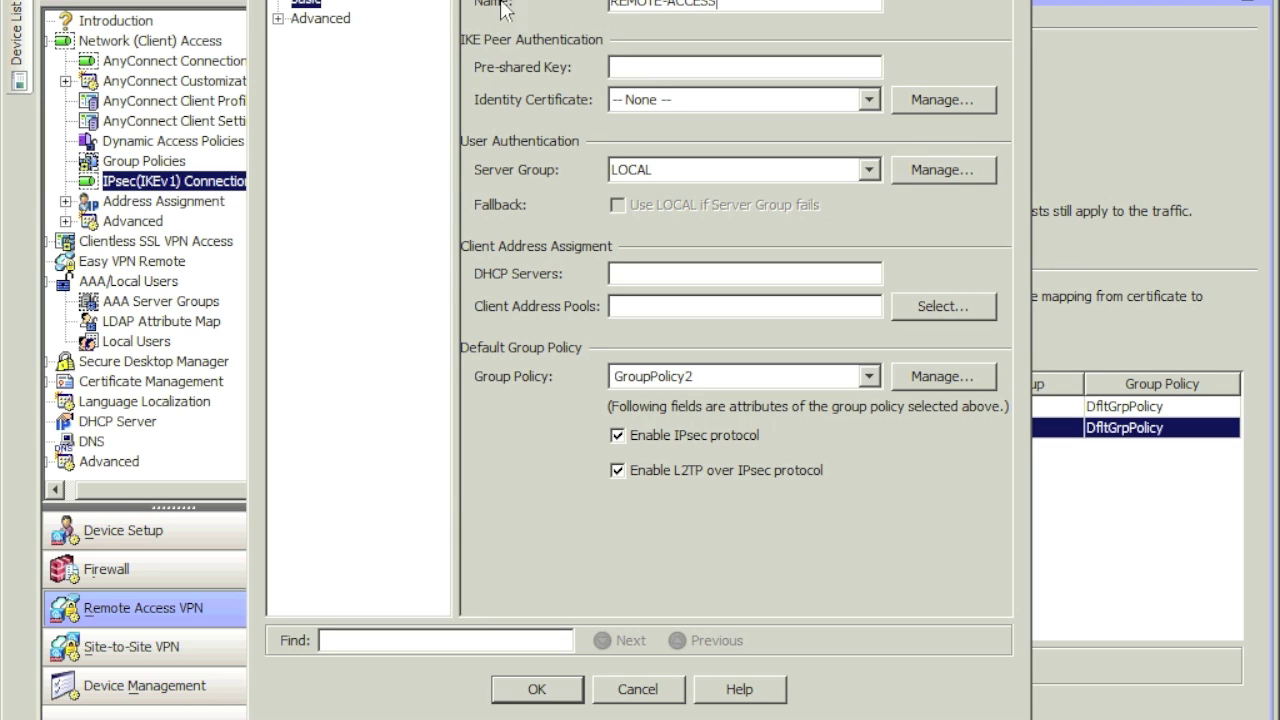
{"action": "left_click", "coordinate": [632, 68]}
{"action": "left_click", "coordinate": [942, 172]}
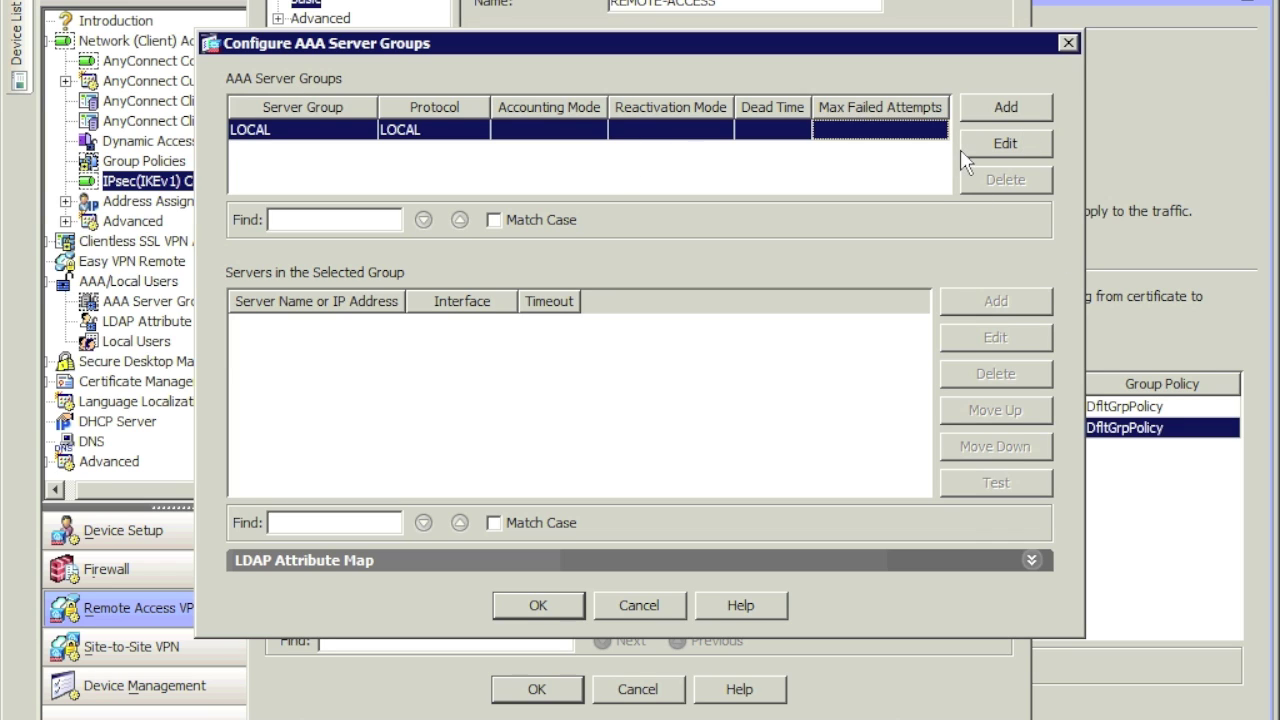
Step: Create a RADIUS AAA server group named NPS and select it
{"action": "left_click", "coordinate": [1030, 112]}
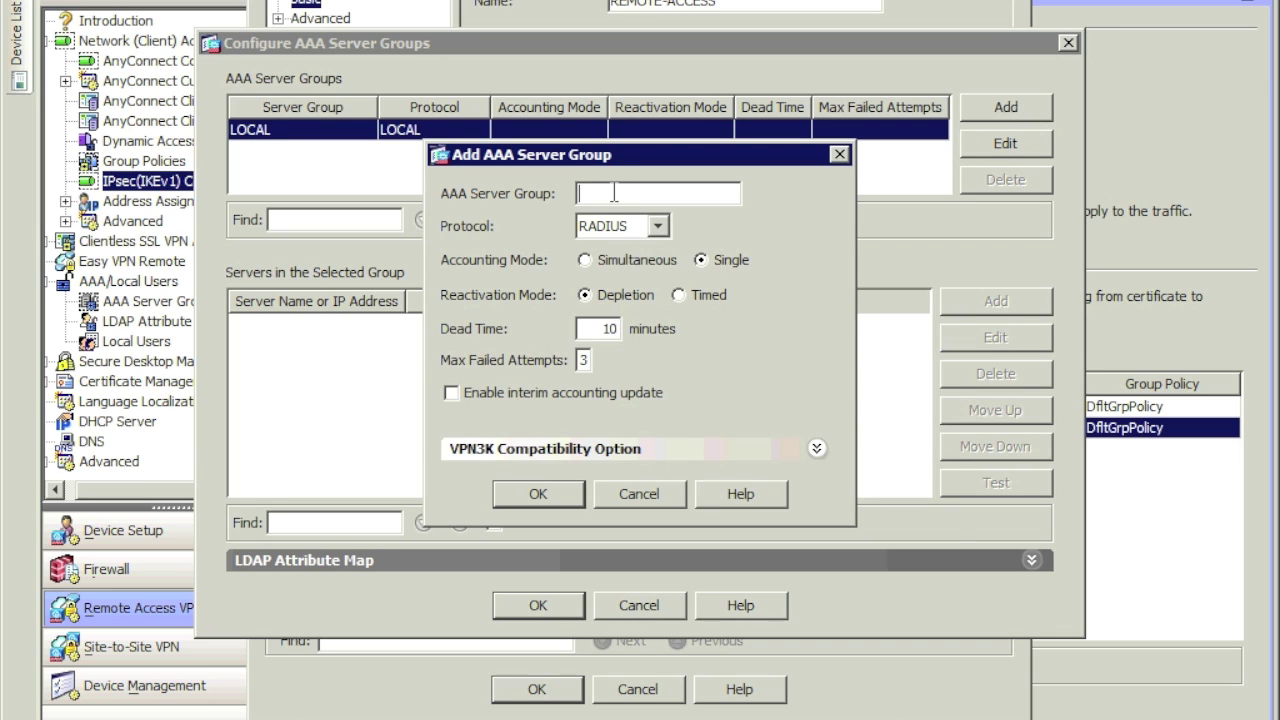
{"action": "type", "text": "NPS"}
{"action": "left_click", "coordinate": [553, 494]}
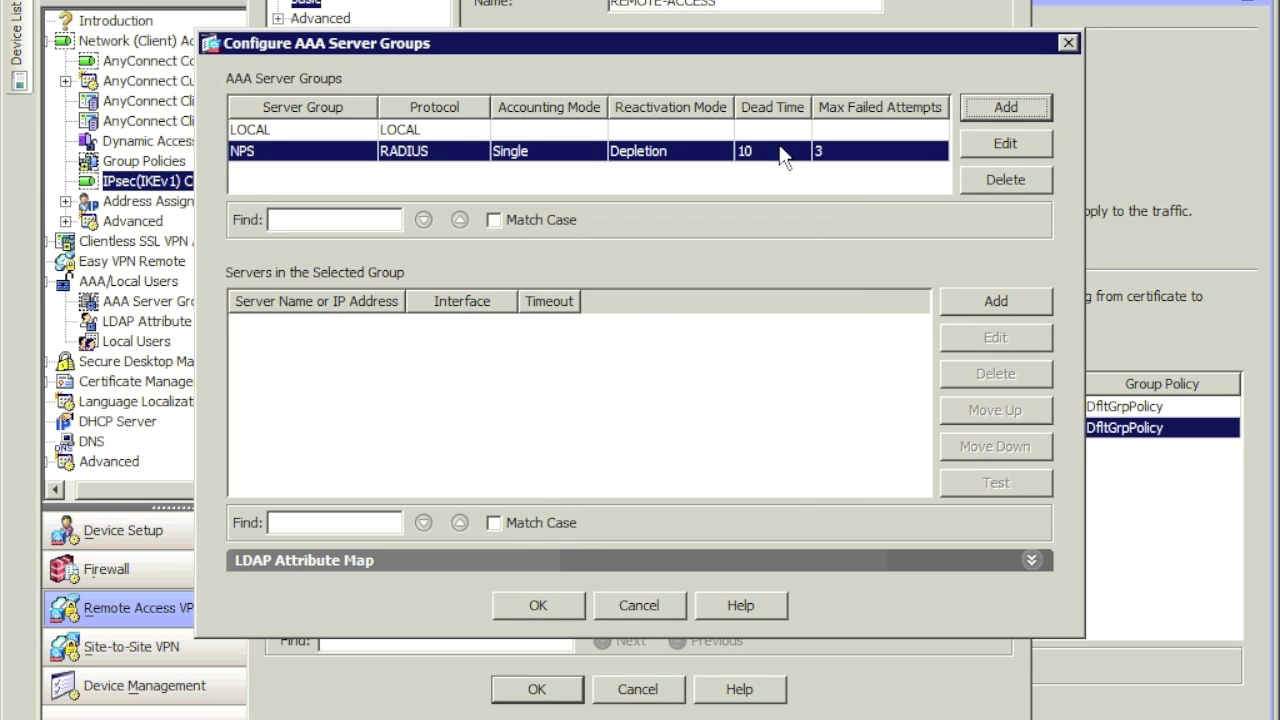
{"action": "left_click", "coordinate": [276, 153]}
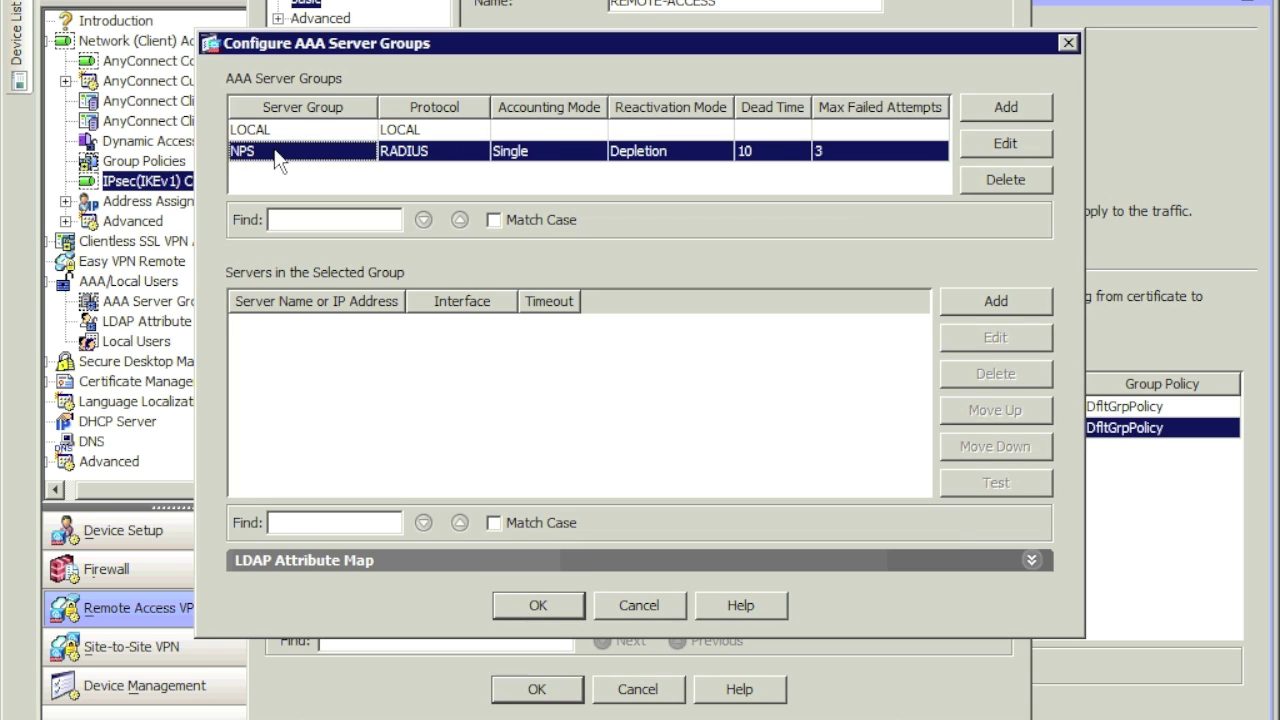
Step: Add RADIUS server 10.0.1.54 on the outside interface with its shared secret key
{"action": "left_click", "coordinate": [990, 305]}
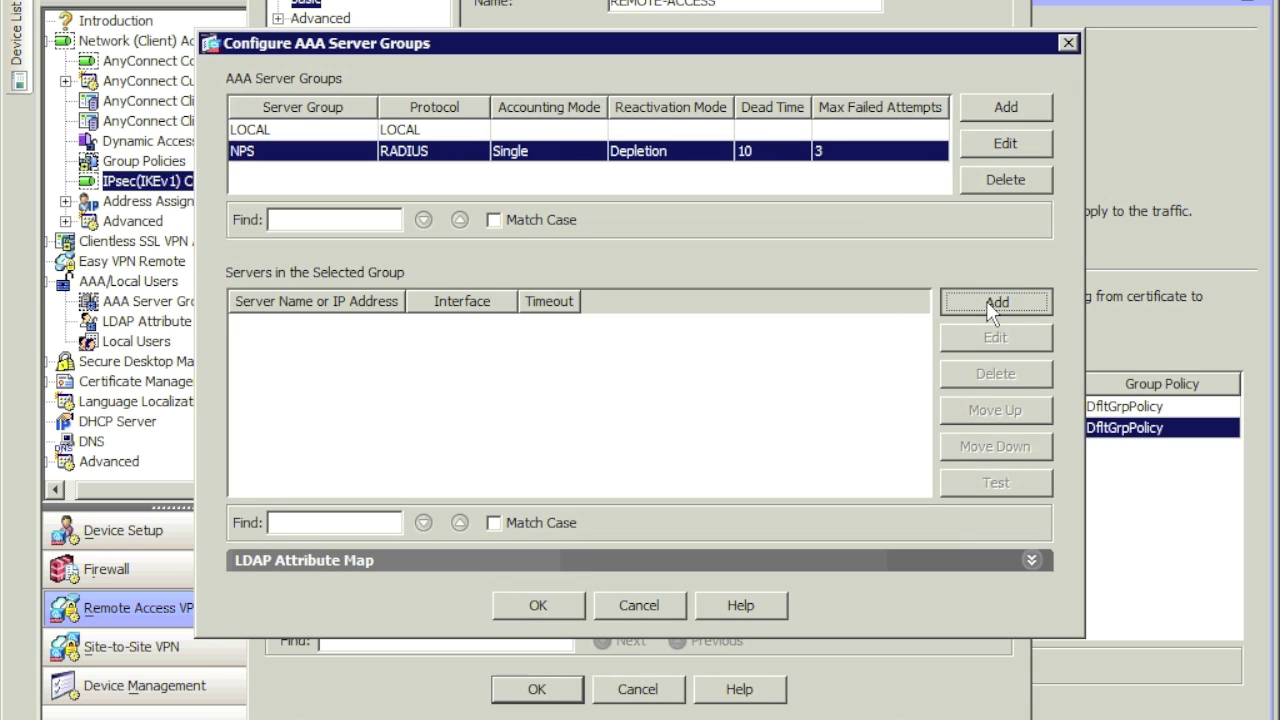
{"action": "left_click", "coordinate": [649, 141]}
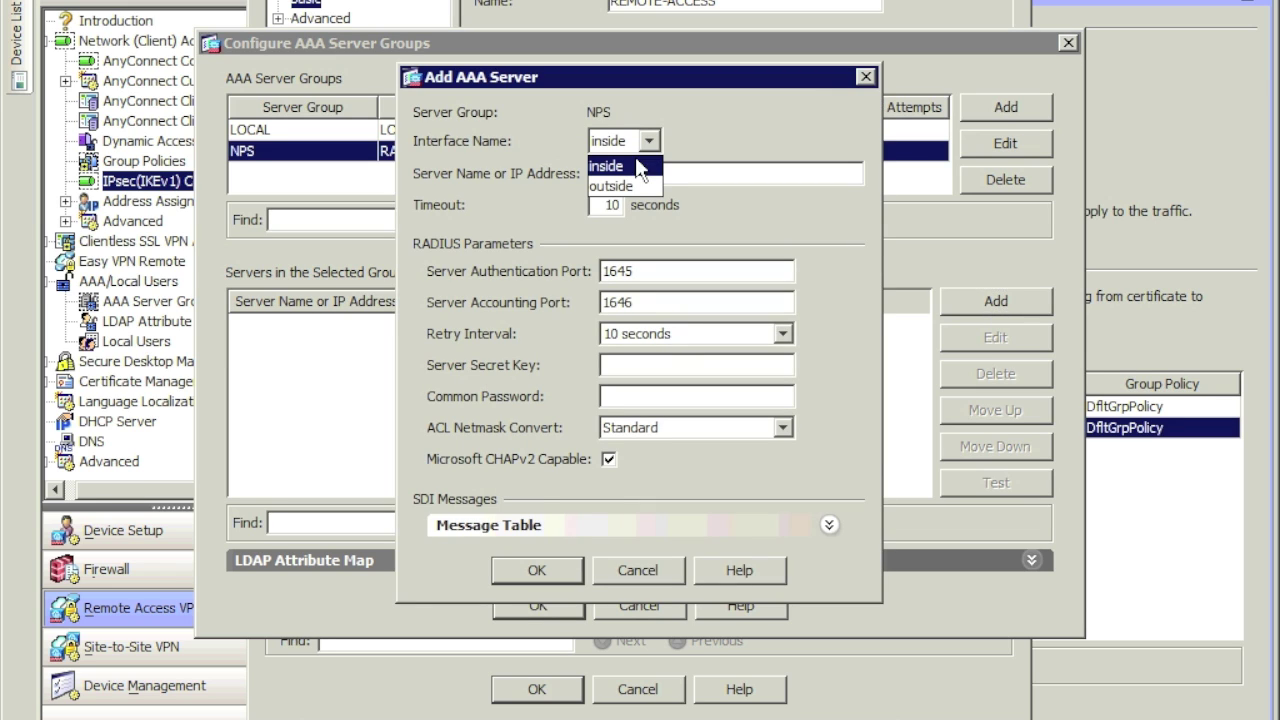
{"action": "left_click", "coordinate": [626, 183]}
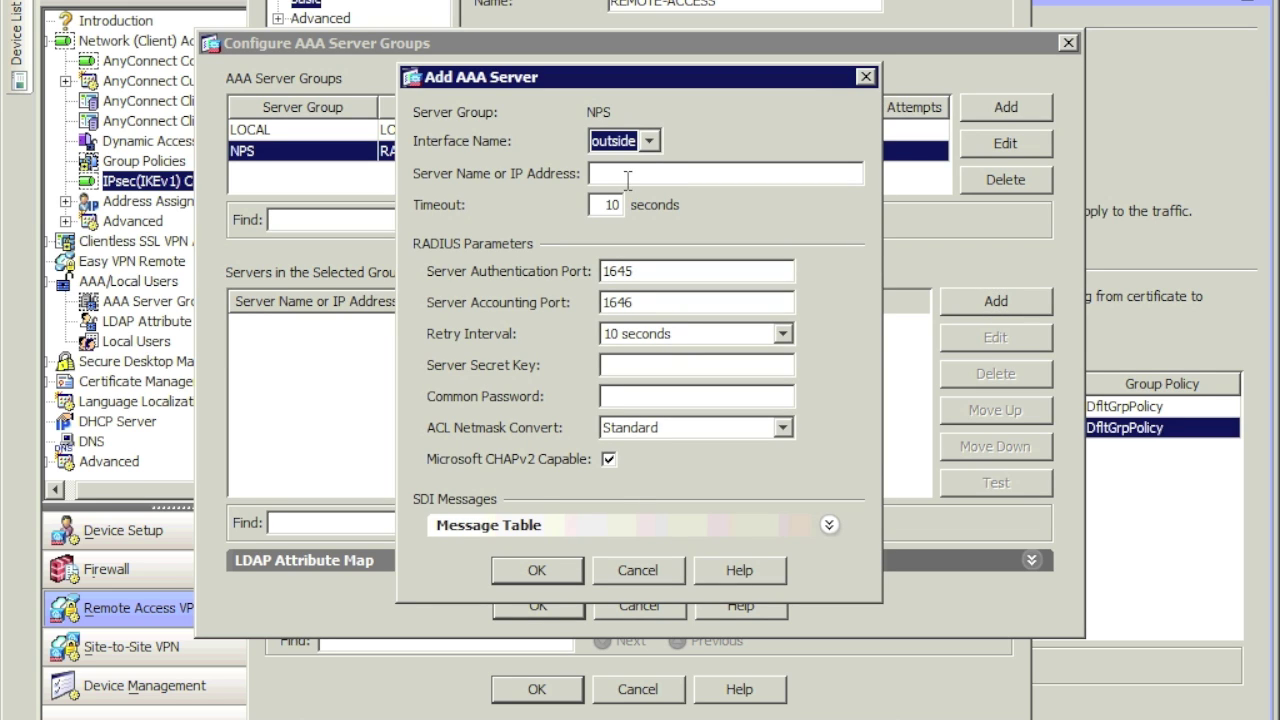
{"action": "left_click", "coordinate": [627, 180]}
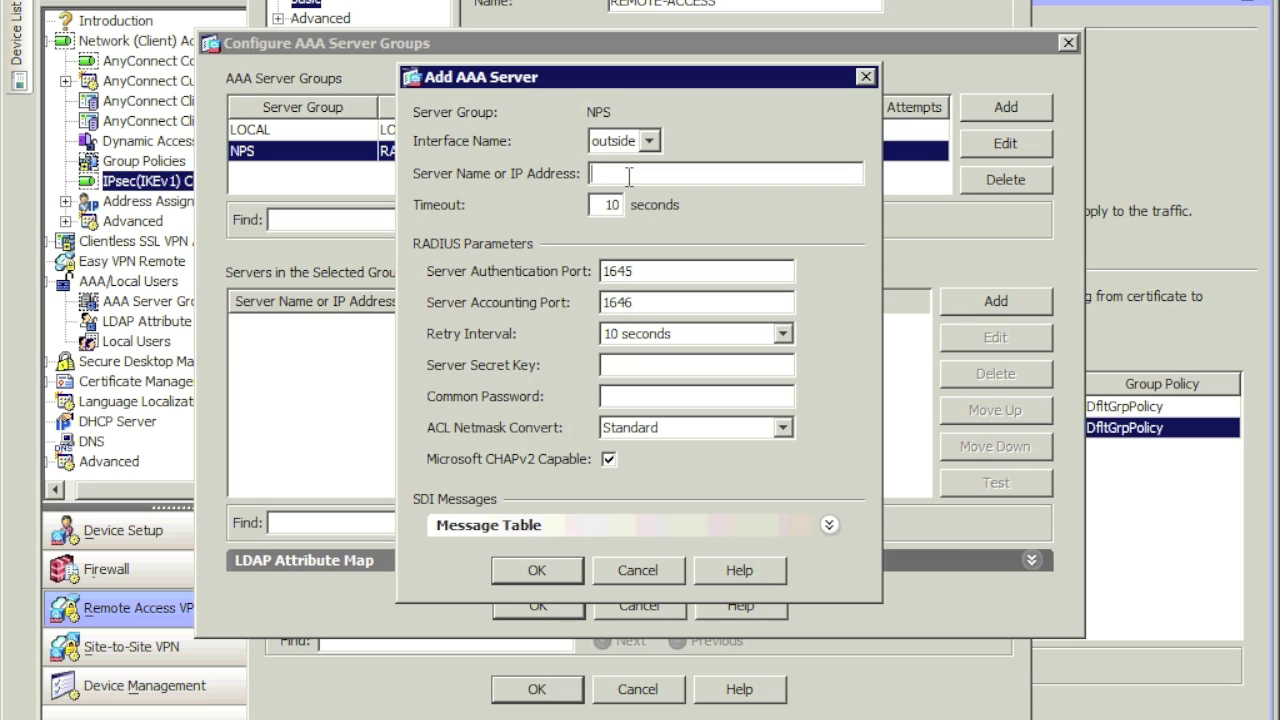
{"action": "type", "text": "10.0.1.54"}
{"action": "left_click", "coordinate": [618, 367]}
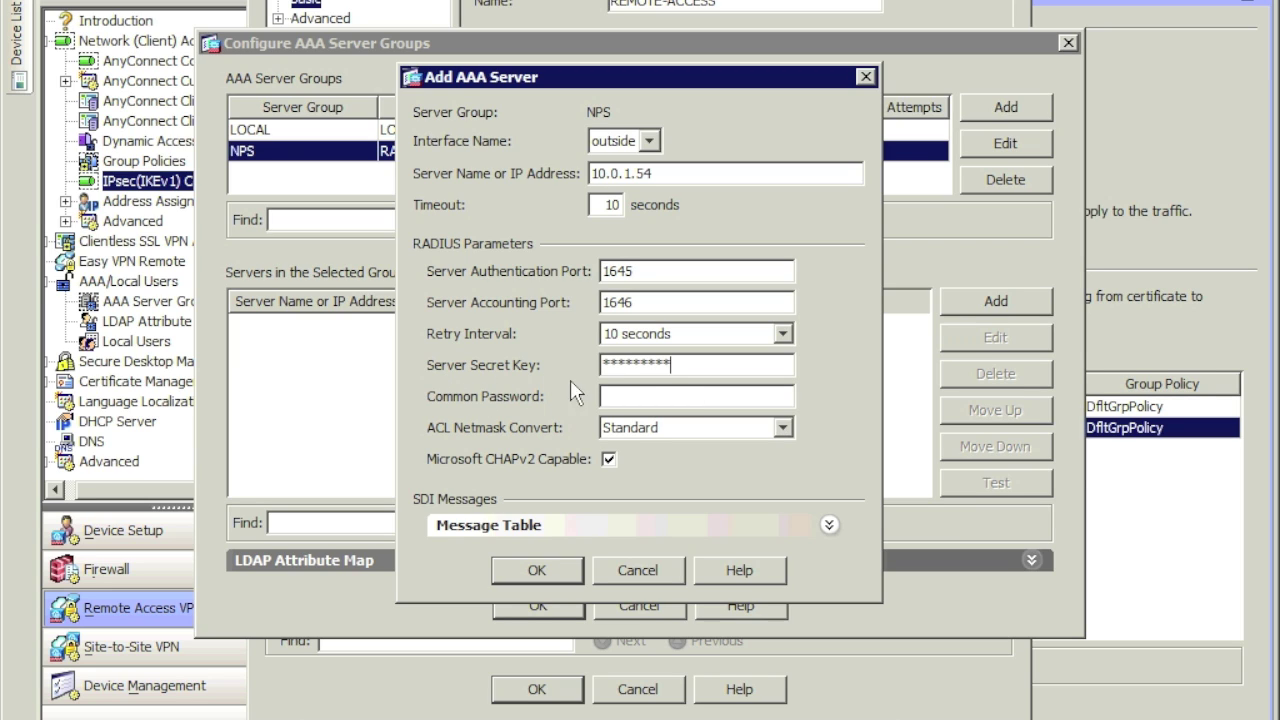
{"action": "left_click_drag", "start_coordinate": [725, 364], "coordinate": [551, 364]}
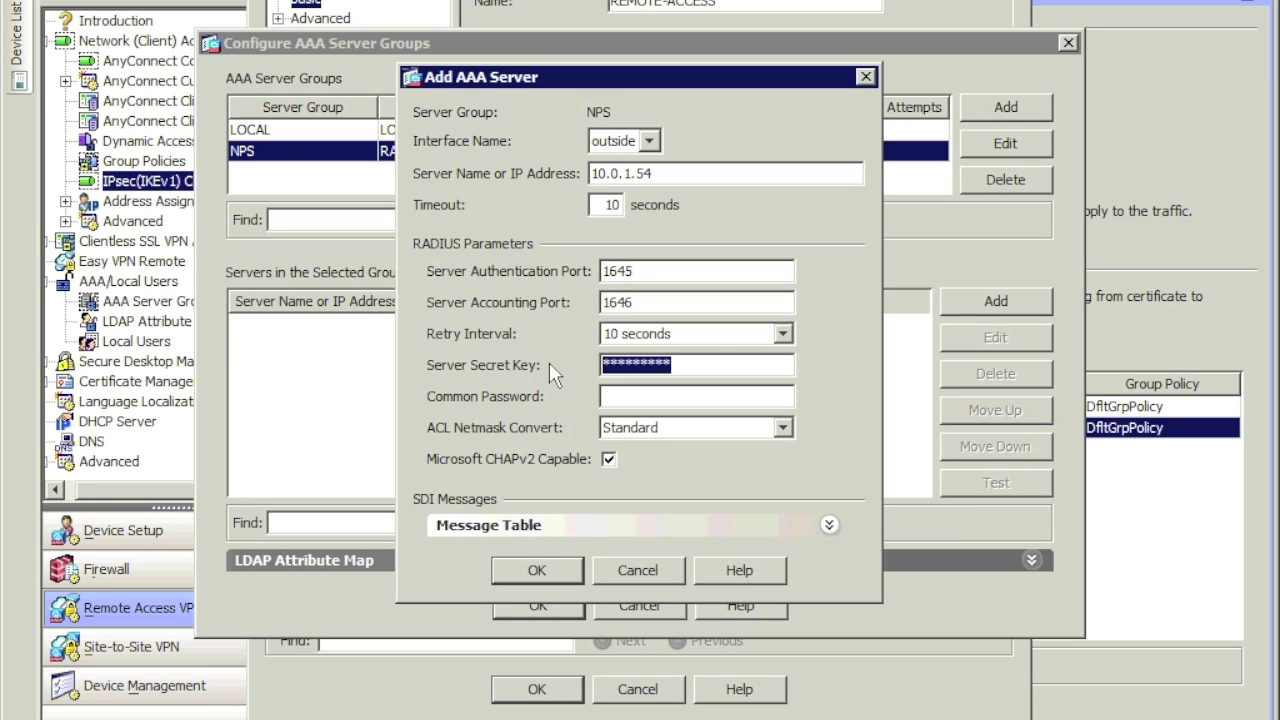
{"action": "left_click", "coordinate": [551, 578]}
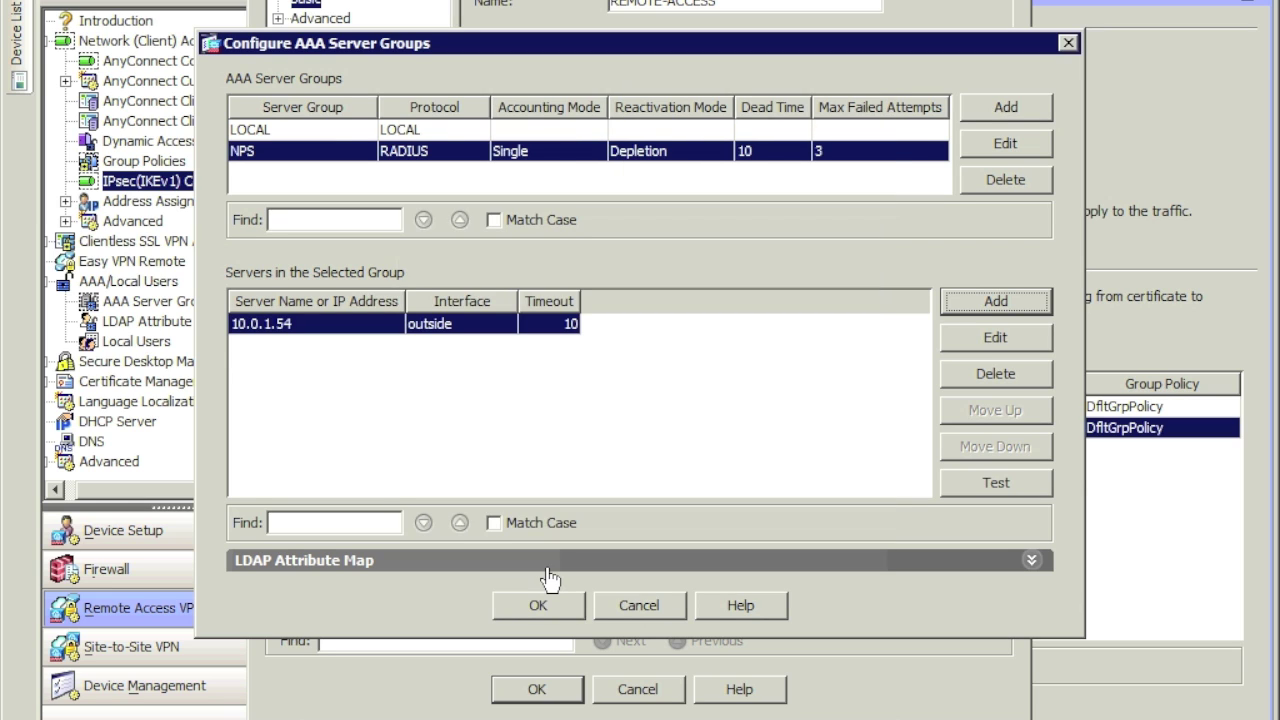
Step: Apply the NPS server group to the profile and bring up the client address pool choices
{"action": "left_click", "coordinate": [540, 605]}
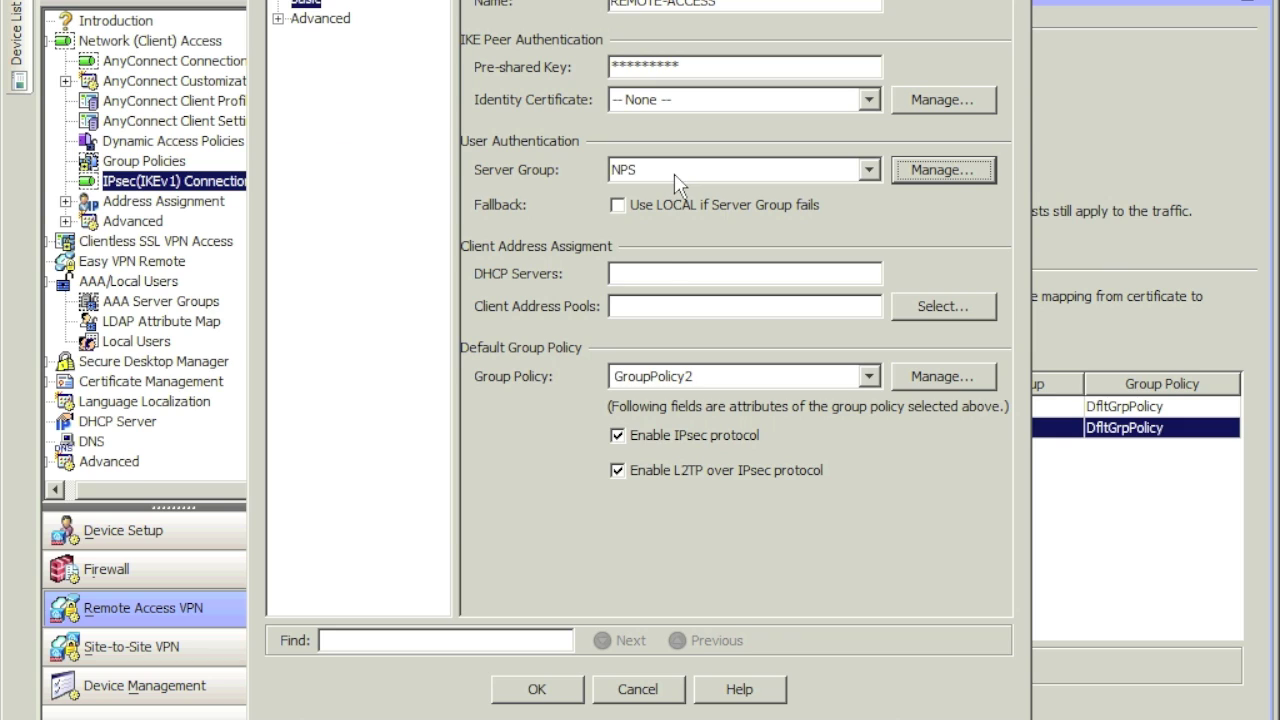
{"action": "left_click", "coordinate": [666, 273]}
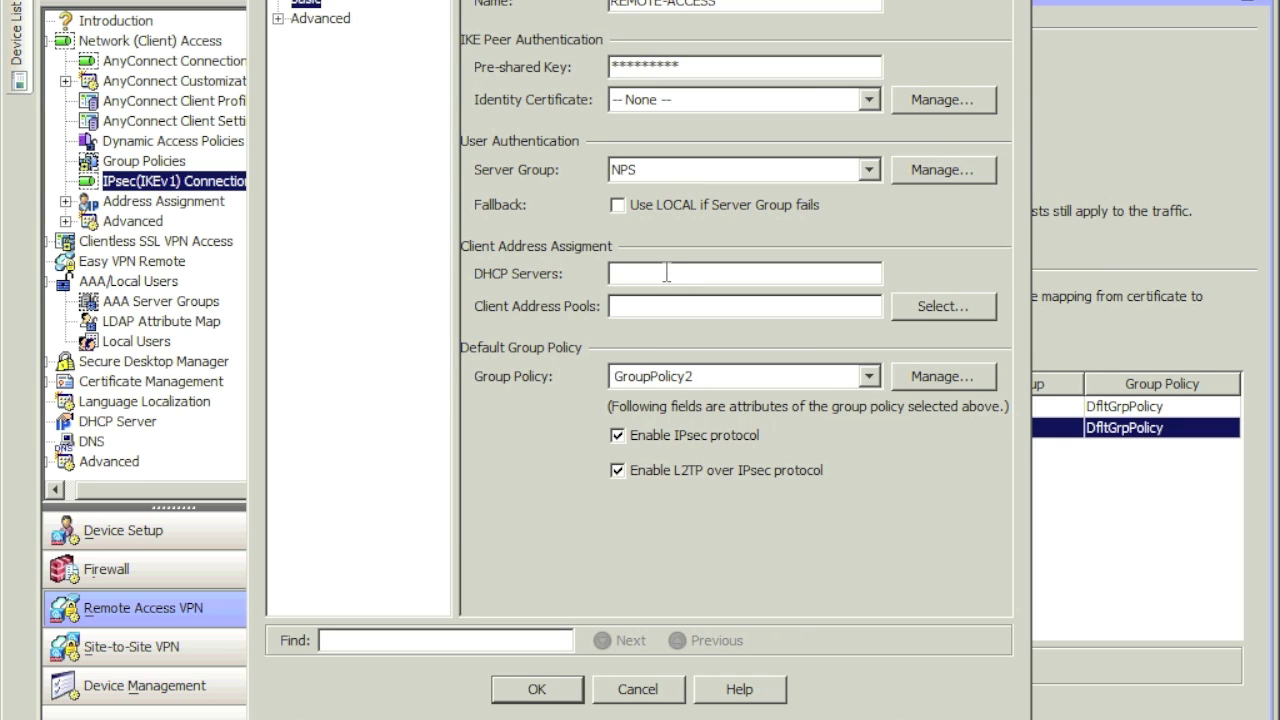
{"action": "left_click", "coordinate": [660, 306]}
{"action": "left_click", "coordinate": [656, 273]}
{"action": "left_click", "coordinate": [651, 306]}
{"action": "left_click", "coordinate": [924, 308]}
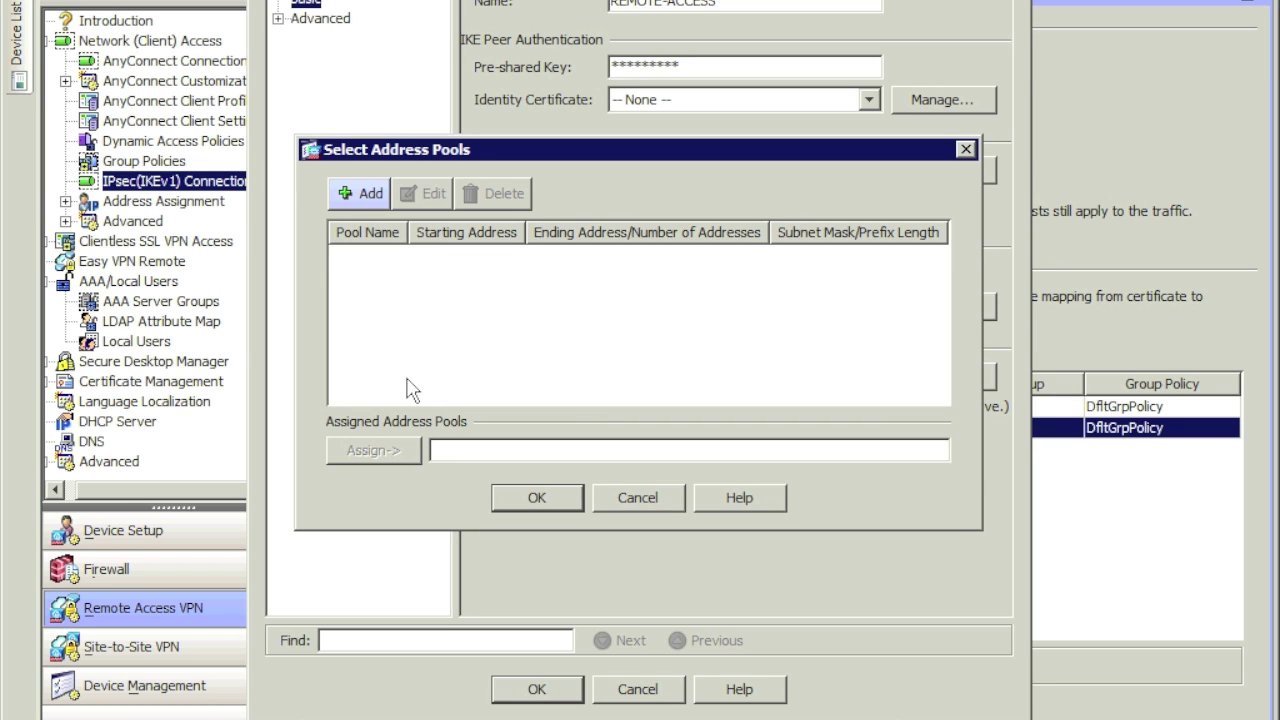
Step: Create pool IPOOL (10.0.2.200–10.0.2.254, mask 255.255.0.0) and assign it to the profile
{"action": "left_click", "coordinate": [366, 194]}
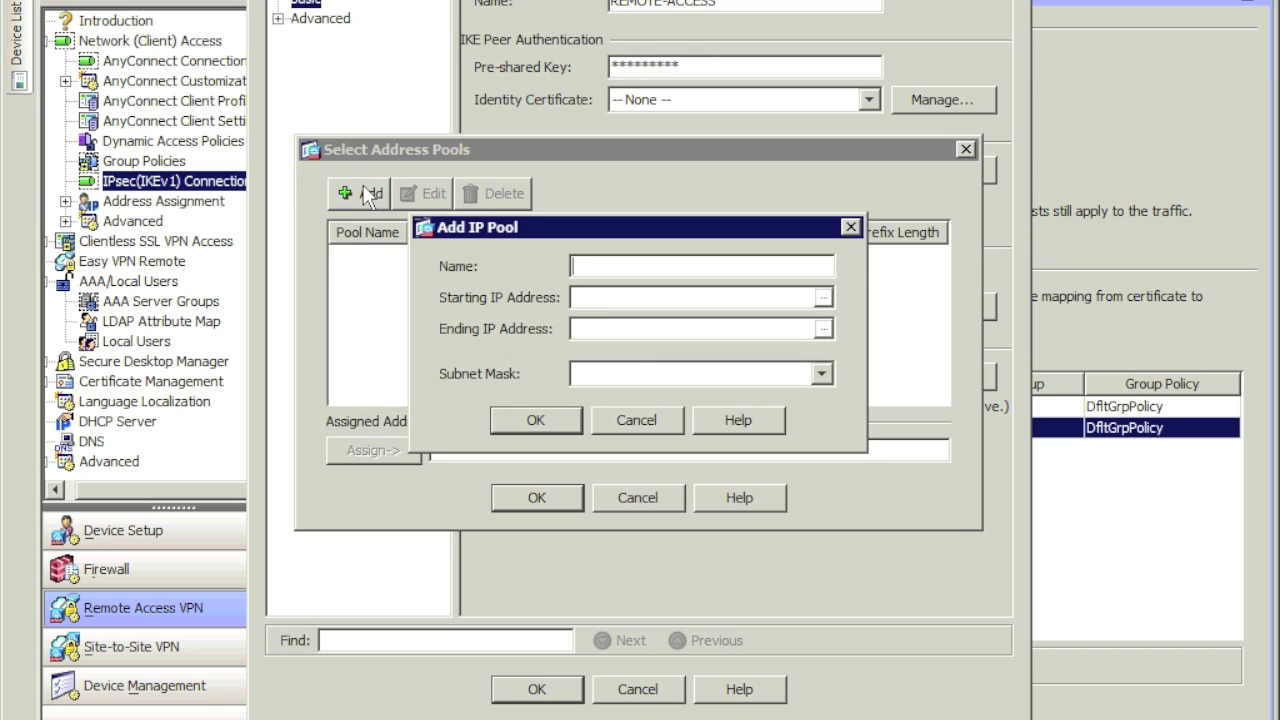
{"action": "type", "text": "IPOOL"}
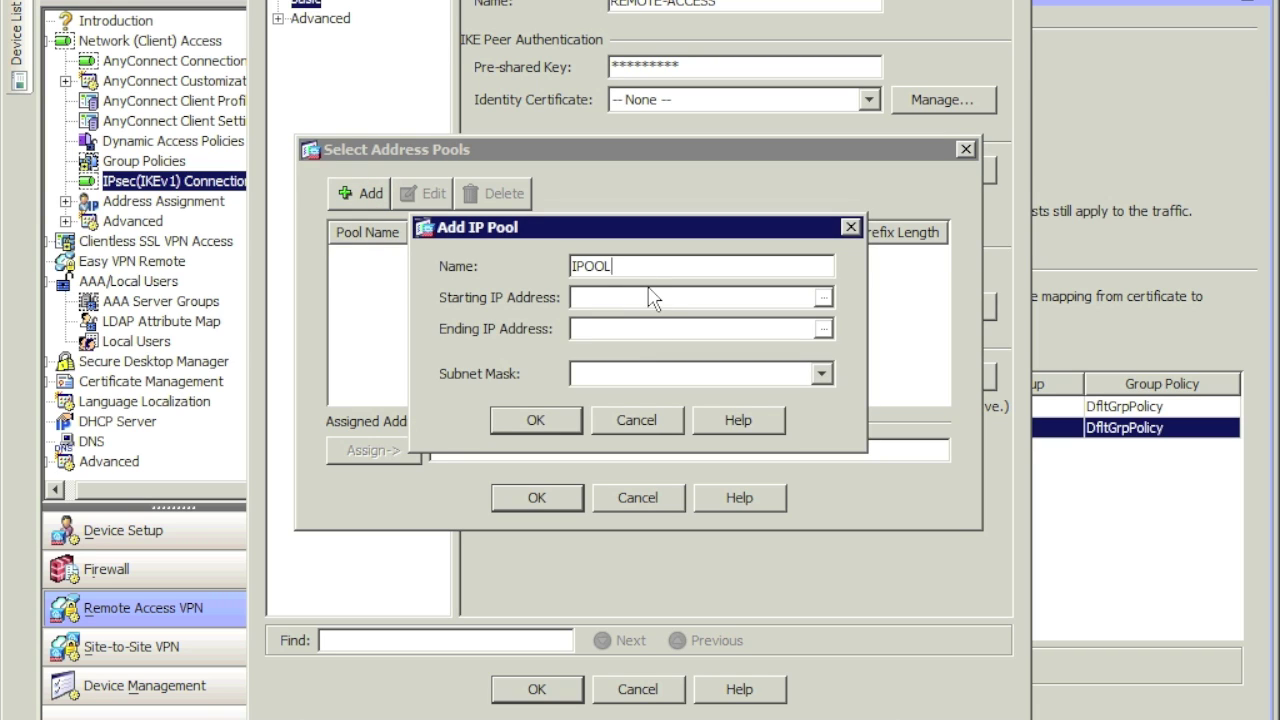
{"action": "left_click", "coordinate": [628, 297]}
{"action": "type", "text": "10.0.2.200"}
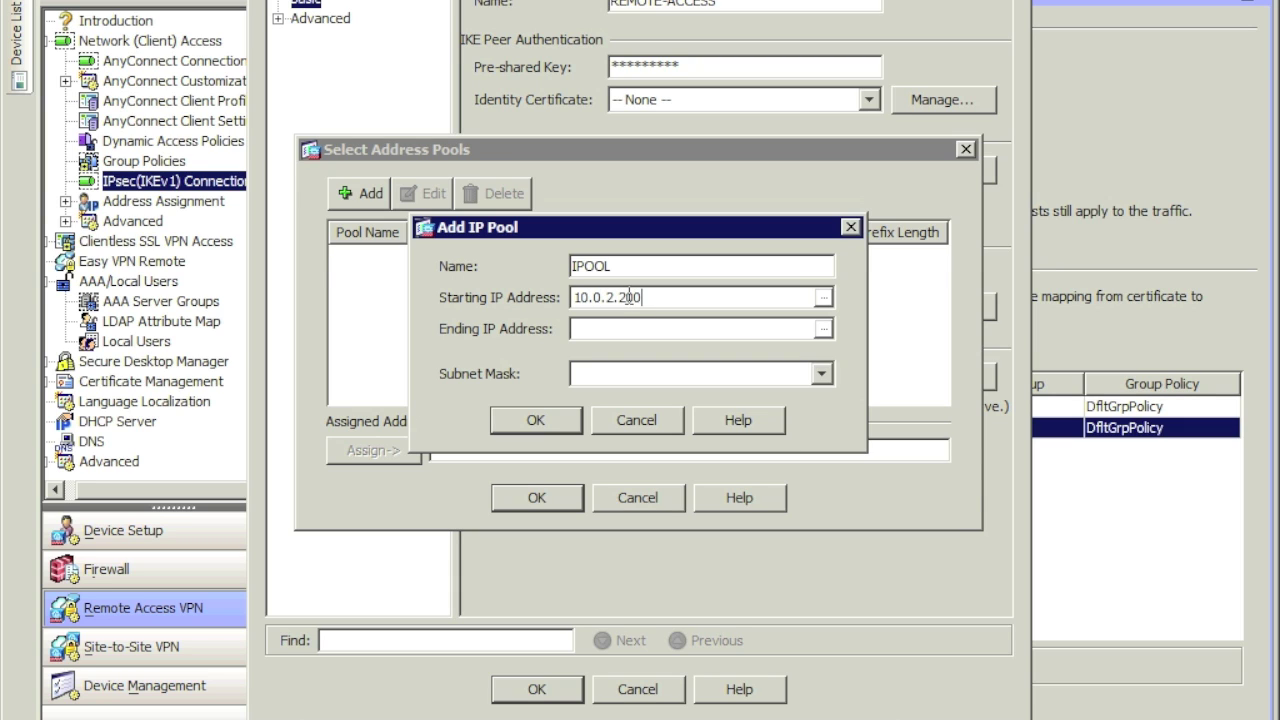
{"action": "left_click", "coordinate": [622, 334]}
{"action": "type", "text": "10.0.2.254"}
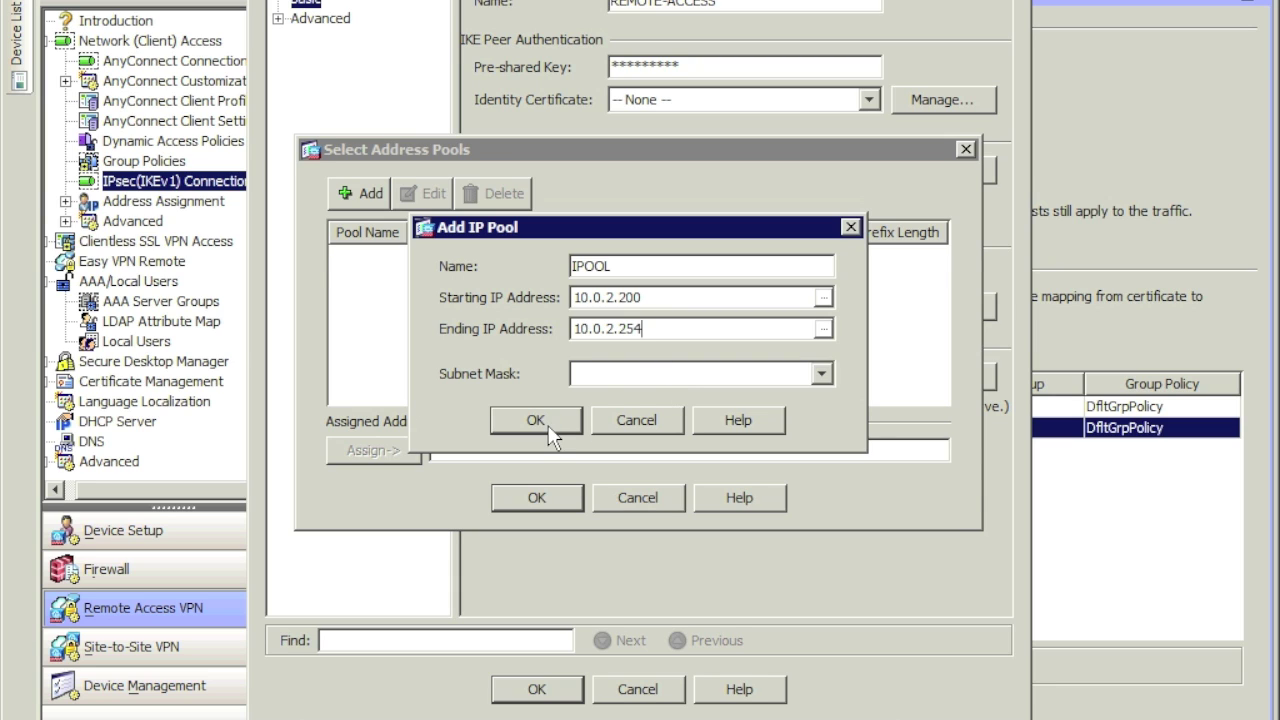
{"action": "left_click", "coordinate": [611, 374]}
{"action": "type", "text": "255.255."}
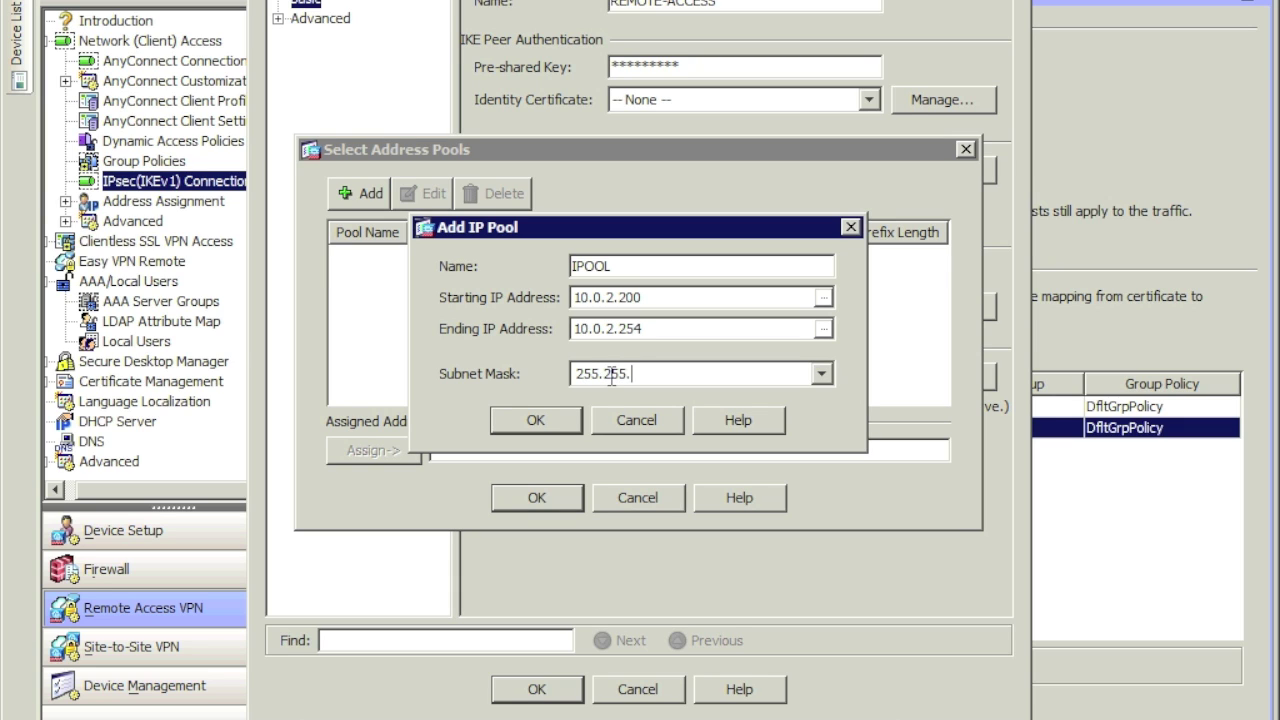
{"action": "type", "text": "0.0"}
{"action": "left_click", "coordinate": [536, 421]}
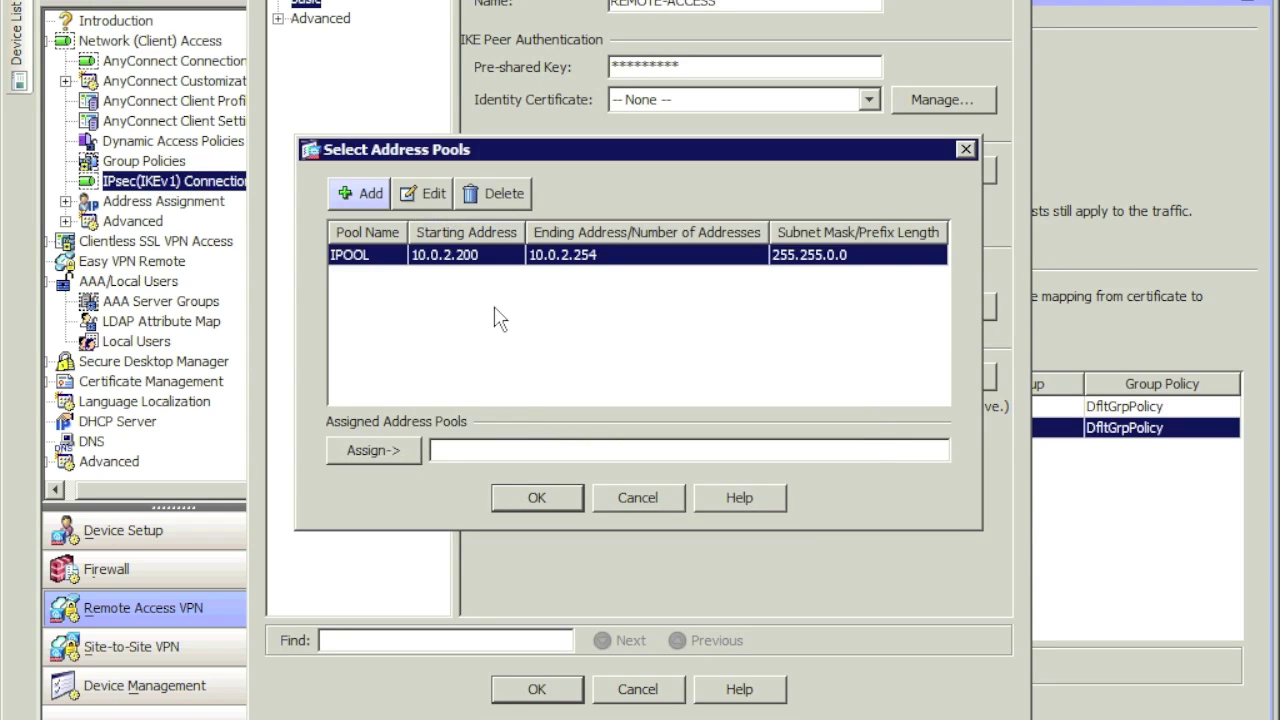
{"action": "left_click", "coordinate": [380, 450]}
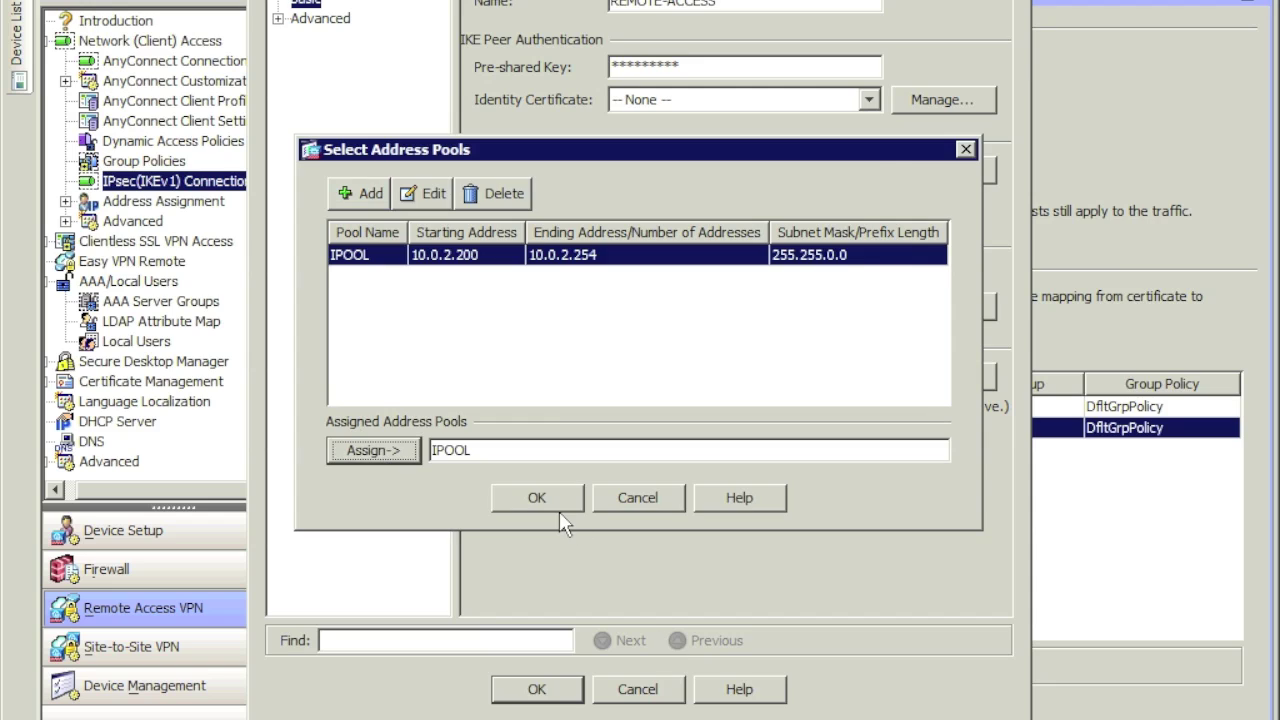
{"action": "left_click", "coordinate": [537, 498]}
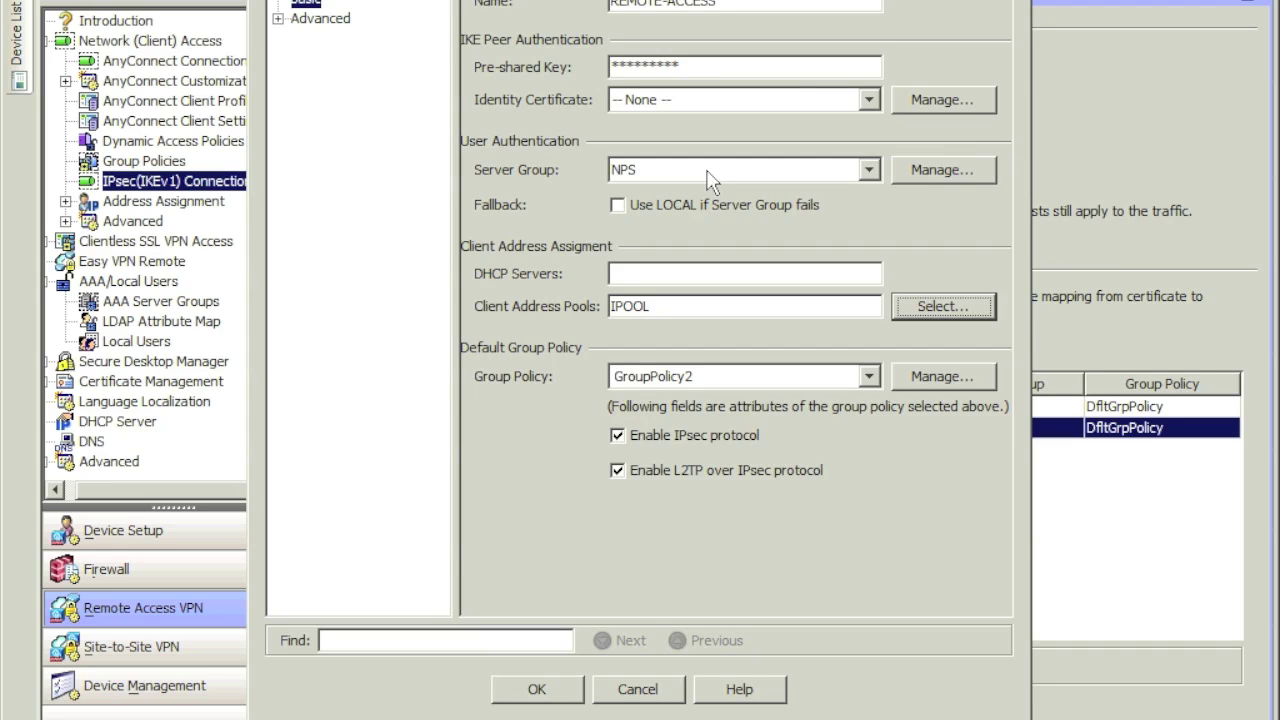
Step: Add a new internal group policy named REMOTE-GROUP-POLICY
{"action": "left_click", "coordinate": [652, 308]}
{"action": "double_click", "coordinate": [617, 313]}
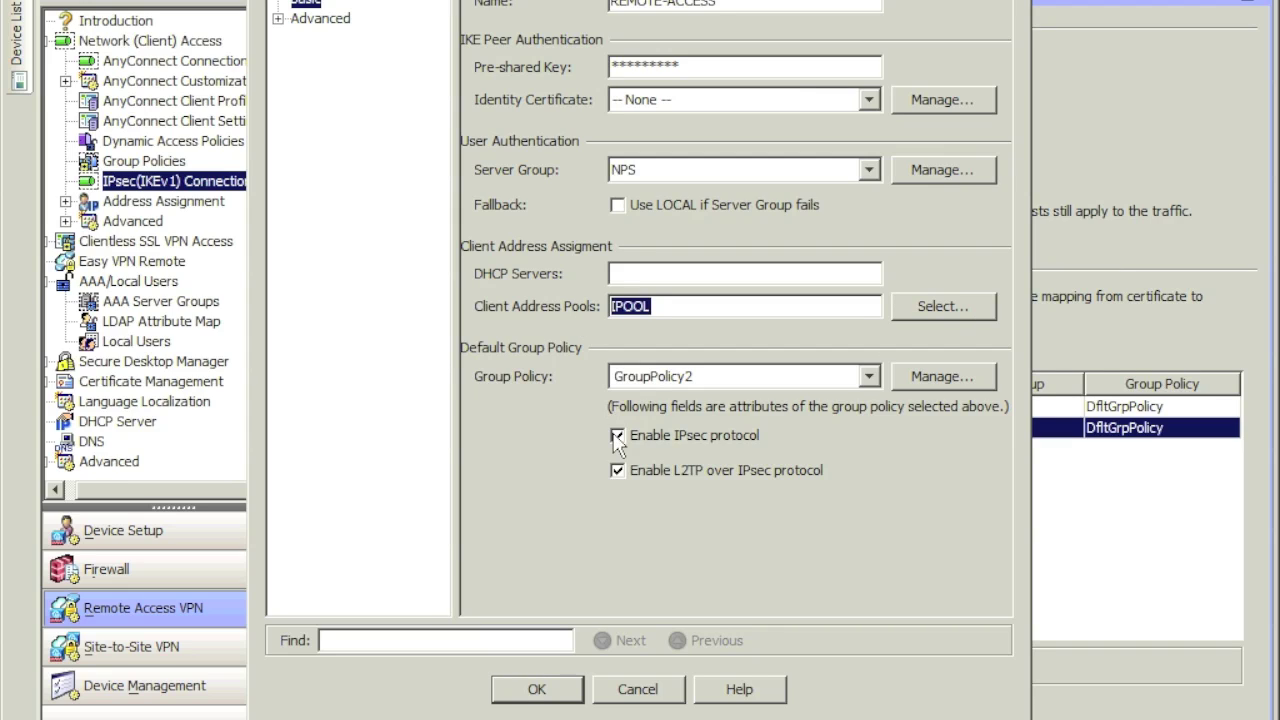
{"action": "left_click", "coordinate": [945, 378]}
{"action": "left_click", "coordinate": [224, 177]}
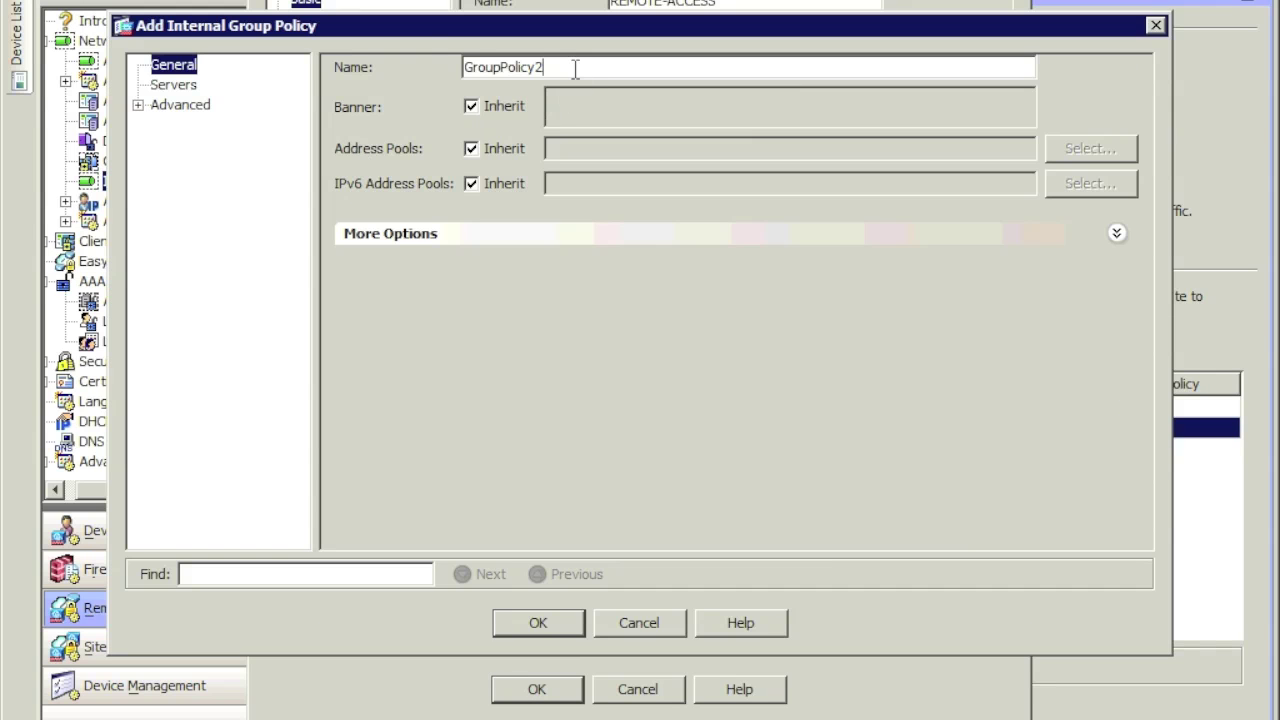
{"action": "key", "text": "shift+Home"}
{"action": "type", "text": "re"}
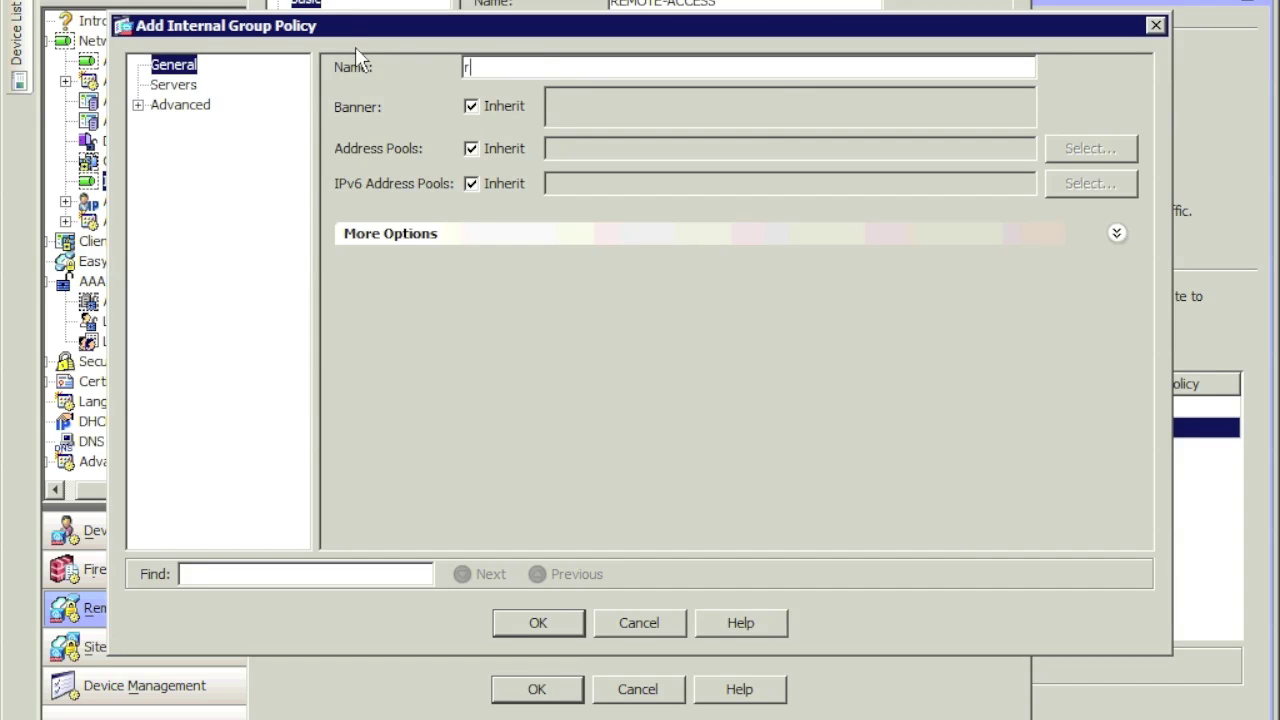
{"action": "key", "text": "BackSpace"}
{"action": "key", "text": "BackSpace"}
{"action": "type", "text": "REMOTE-ACCESS-"}
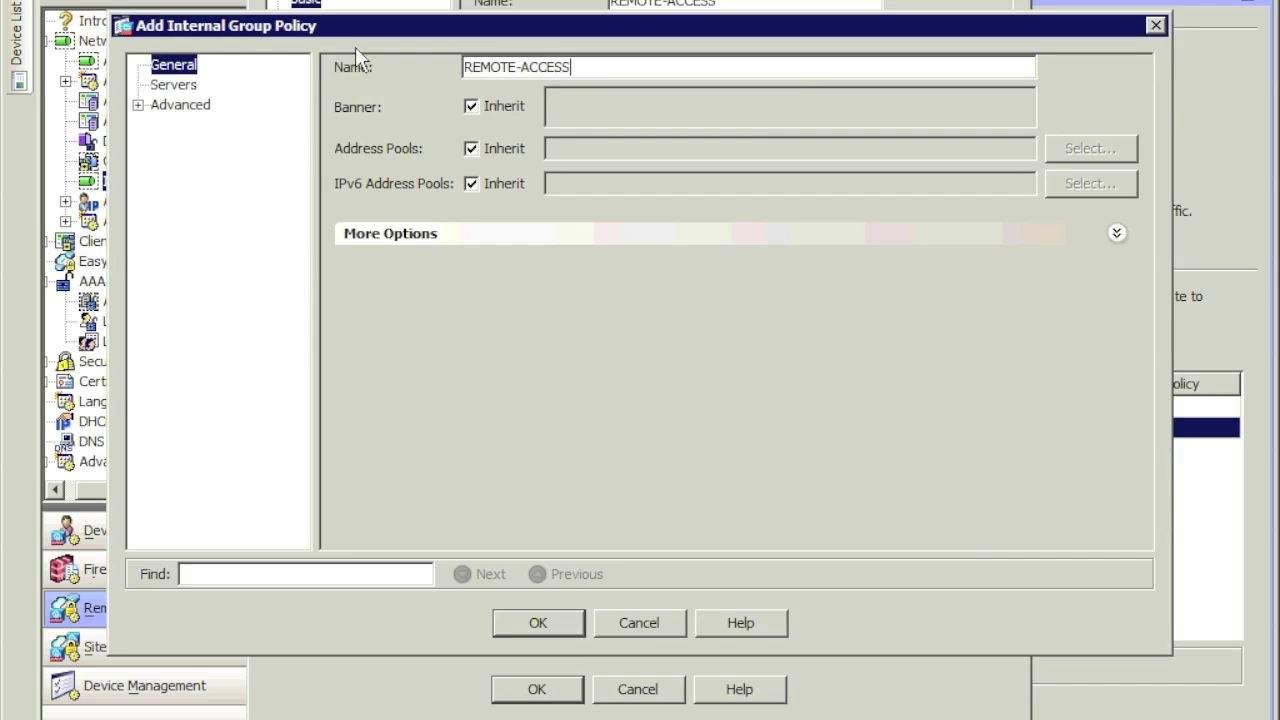
{"action": "key", "text": "BackSpace"}
{"action": "key", "text": "BackSpace"}
{"action": "key", "text": "BackSpace"}
{"action": "key", "text": "BackSpace"}
{"action": "key", "text": "BackSpace"}
{"action": "key", "text": "BackSpace"}
{"action": "key", "text": "BackSpace"}
{"action": "type", "text": "GROUP-POLICY"}
Step: Restrict the policy's tunneling protocols to IPsec only instead of inheriting them
{"action": "left_click", "coordinate": [1118, 236]}
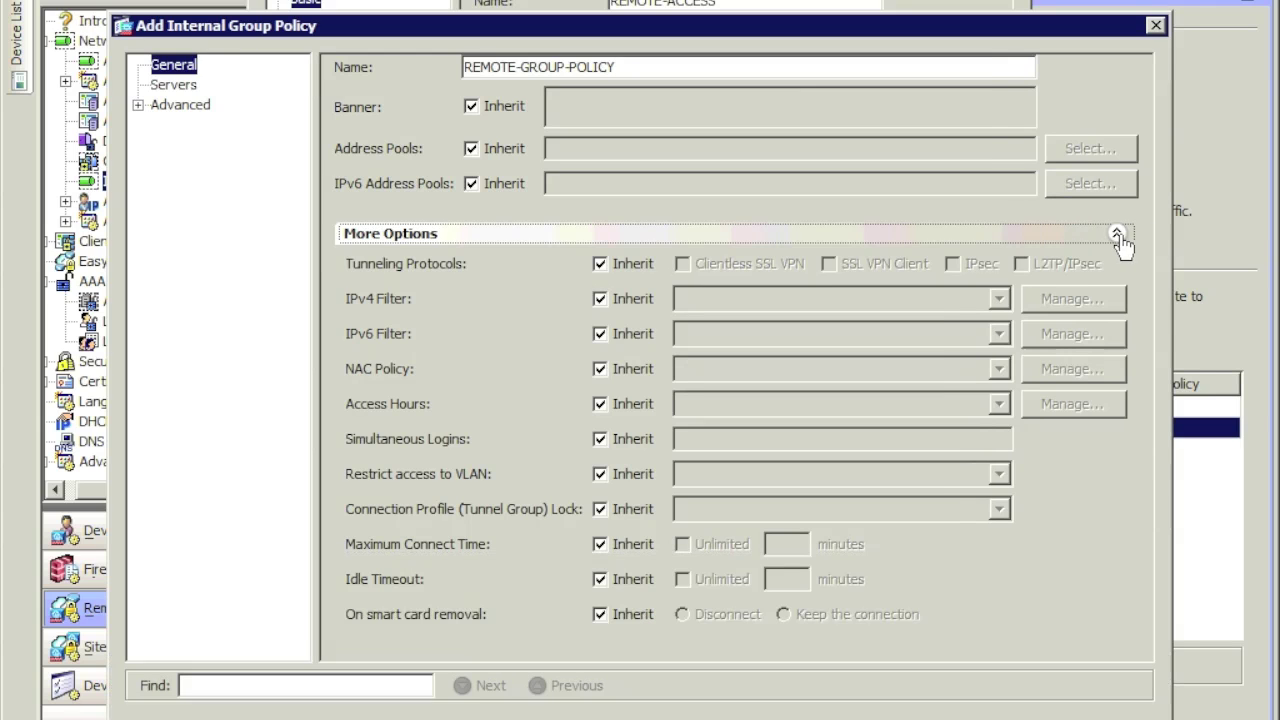
{"action": "left_click", "coordinate": [600, 264]}
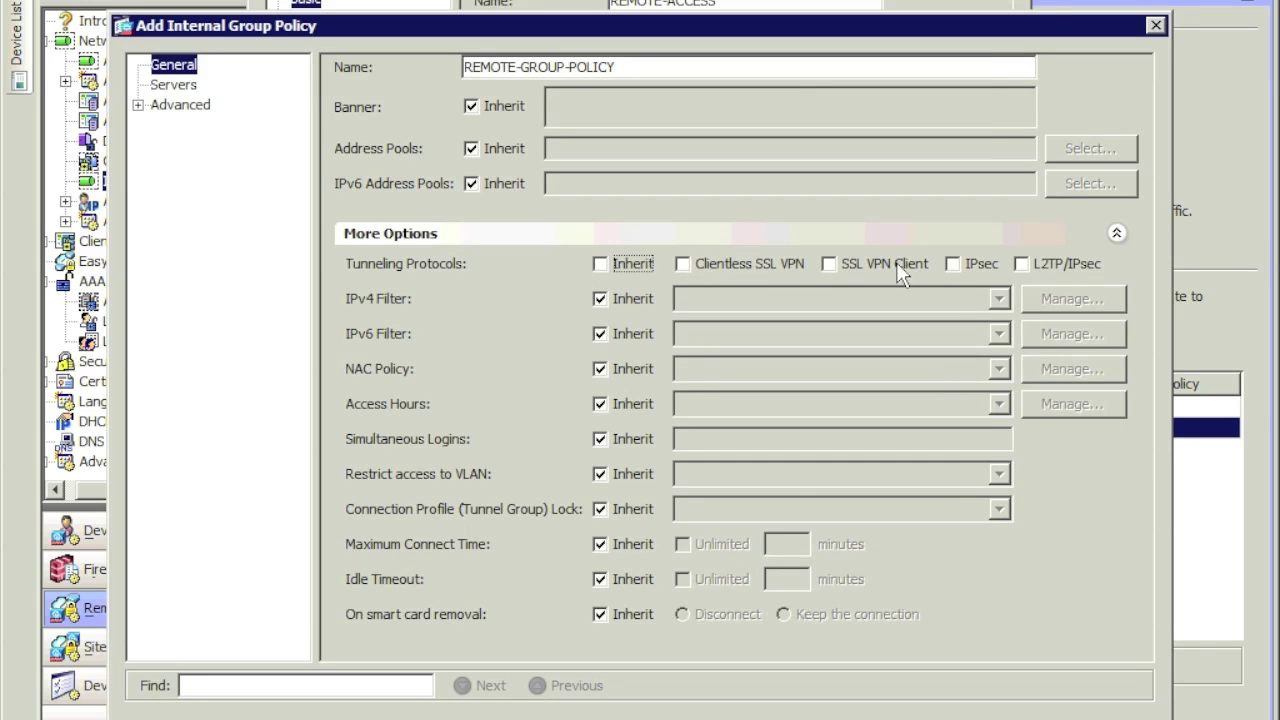
{"action": "left_click", "coordinate": [954, 264]}
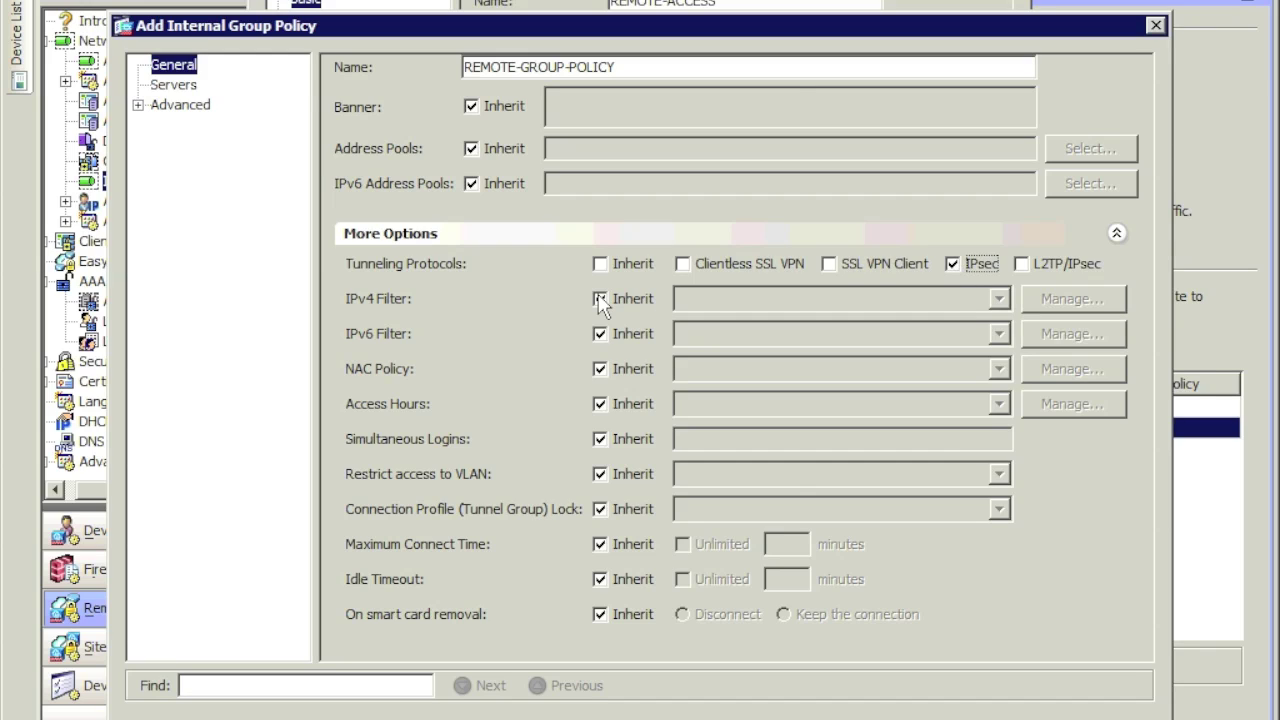
Step: Give the policy DNS server 8.8.8.8 instead of the inherited setting
{"action": "left_click", "coordinate": [173, 86]}
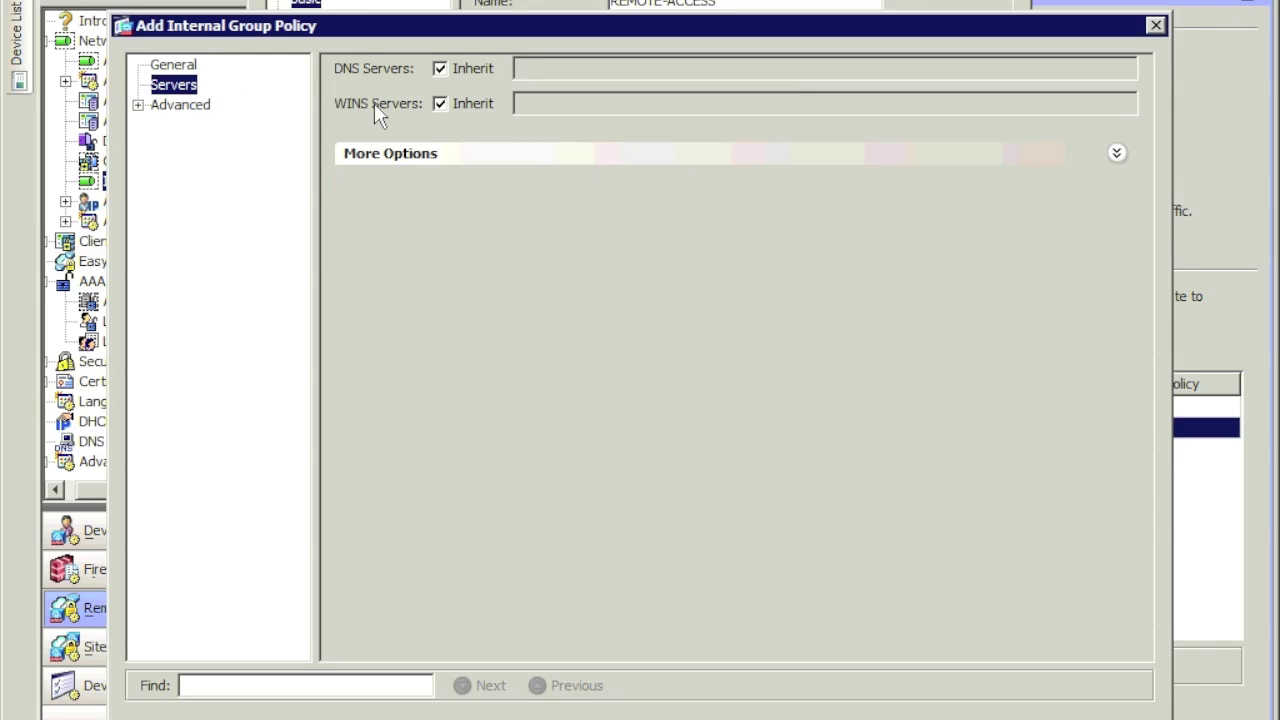
{"action": "left_click", "coordinate": [440, 69]}
{"action": "type", "text": "8.8.8.8"}
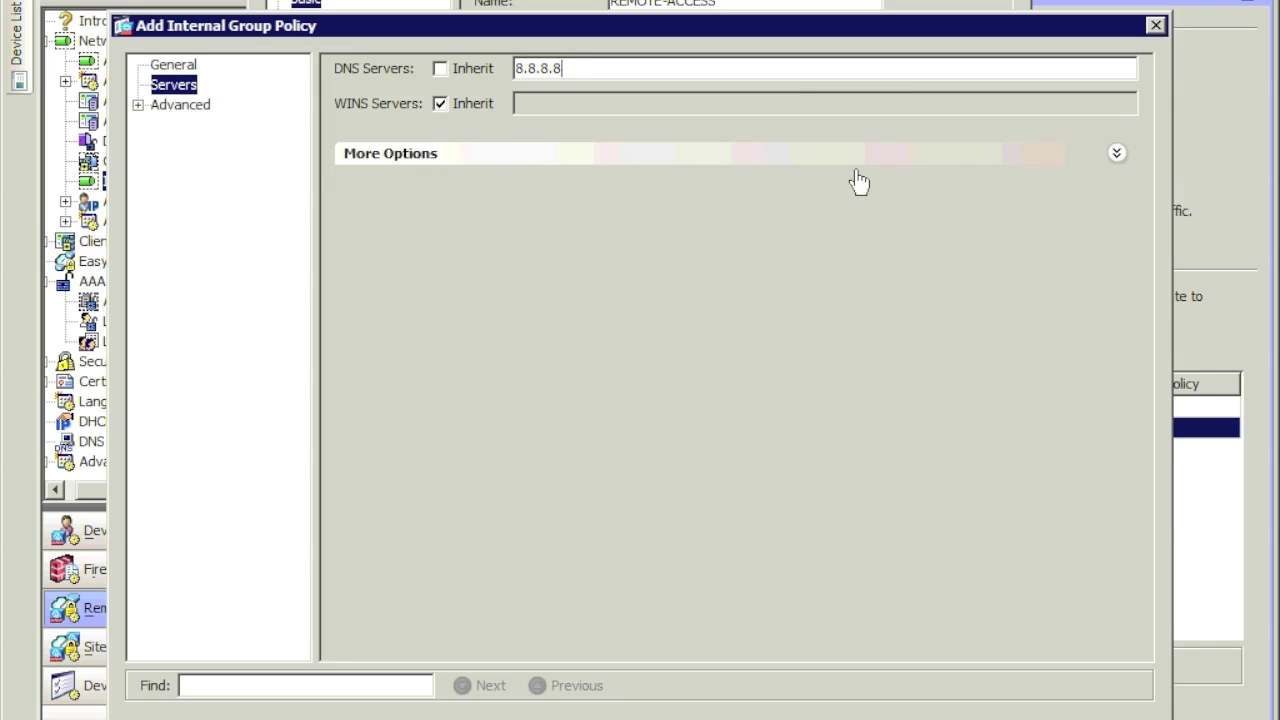
{"action": "left_click", "coordinate": [1117, 153]}
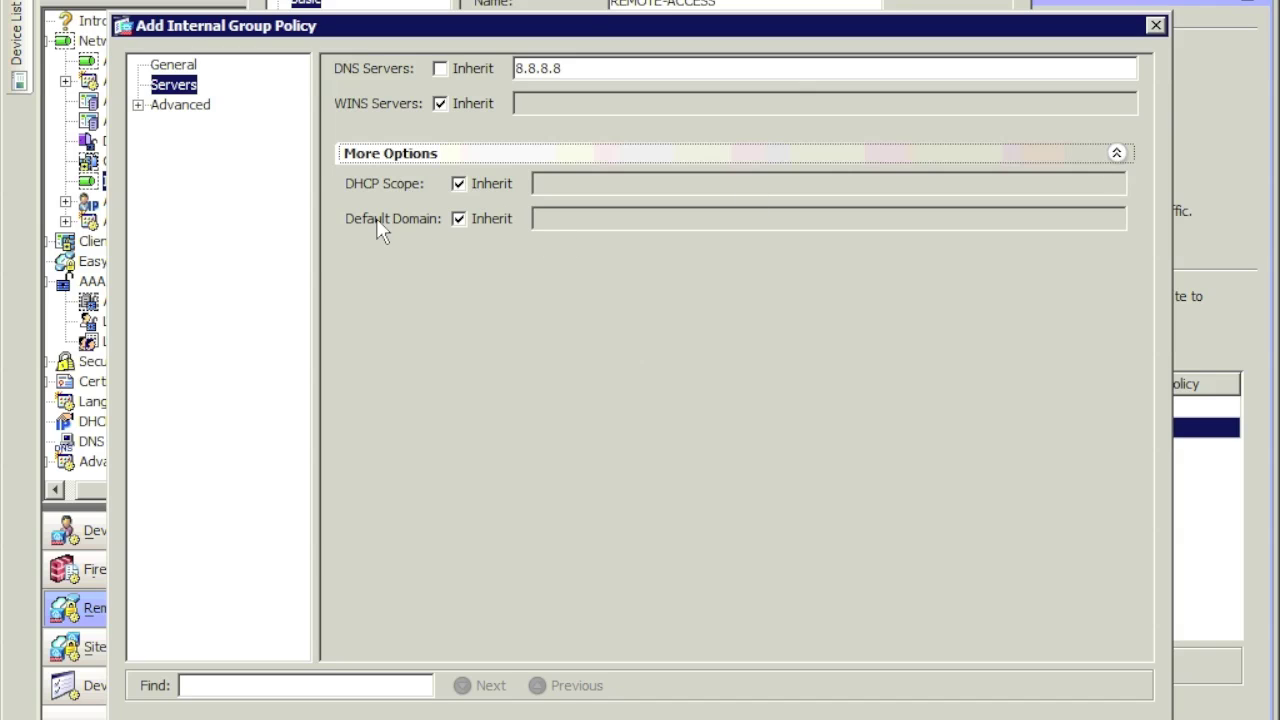
{"action": "left_click", "coordinate": [138, 105]}
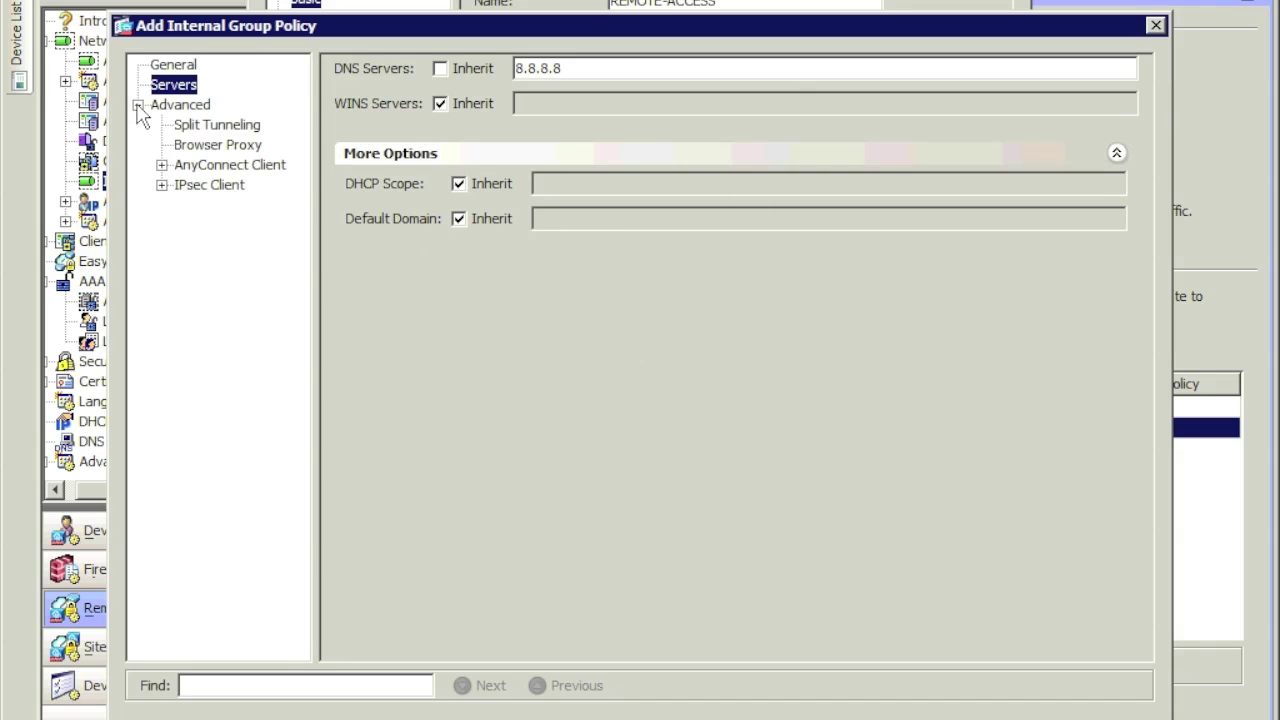
{"action": "left_click", "coordinate": [184, 108]}
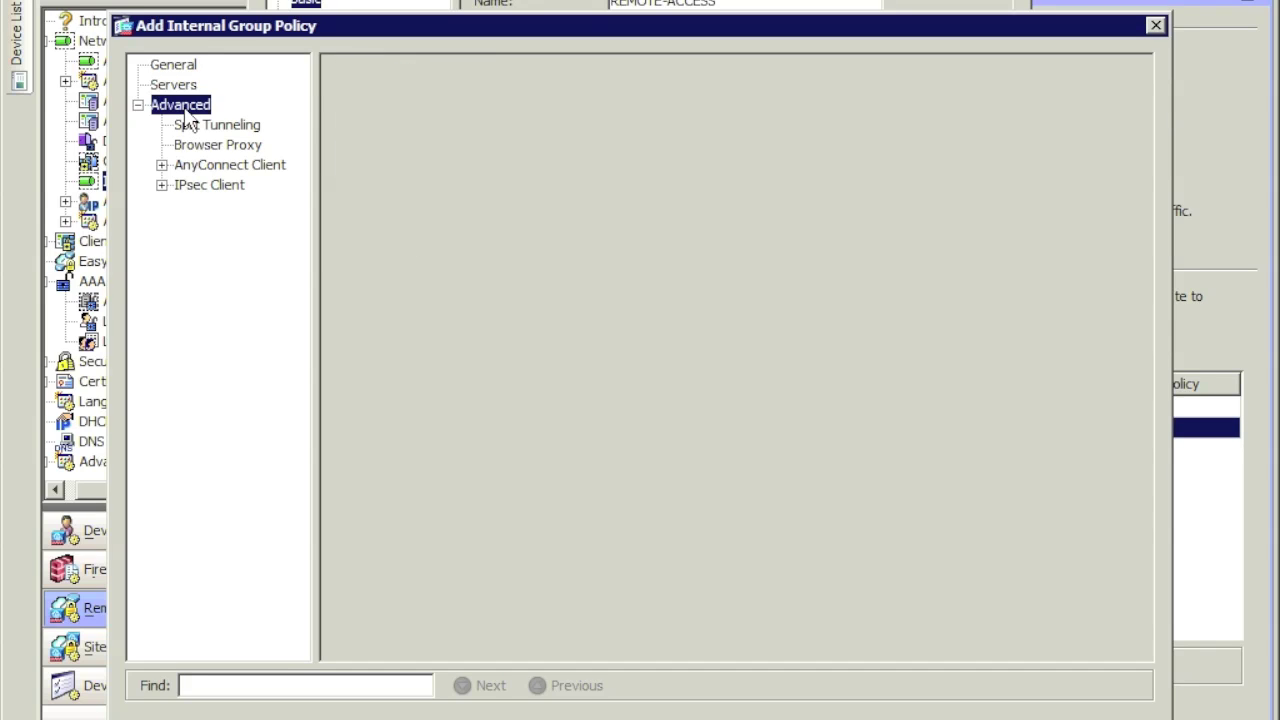
Step: Set split tunneling to Tunnel Network List Below, with policy and network list not inherited
{"action": "left_click", "coordinate": [212, 127]}
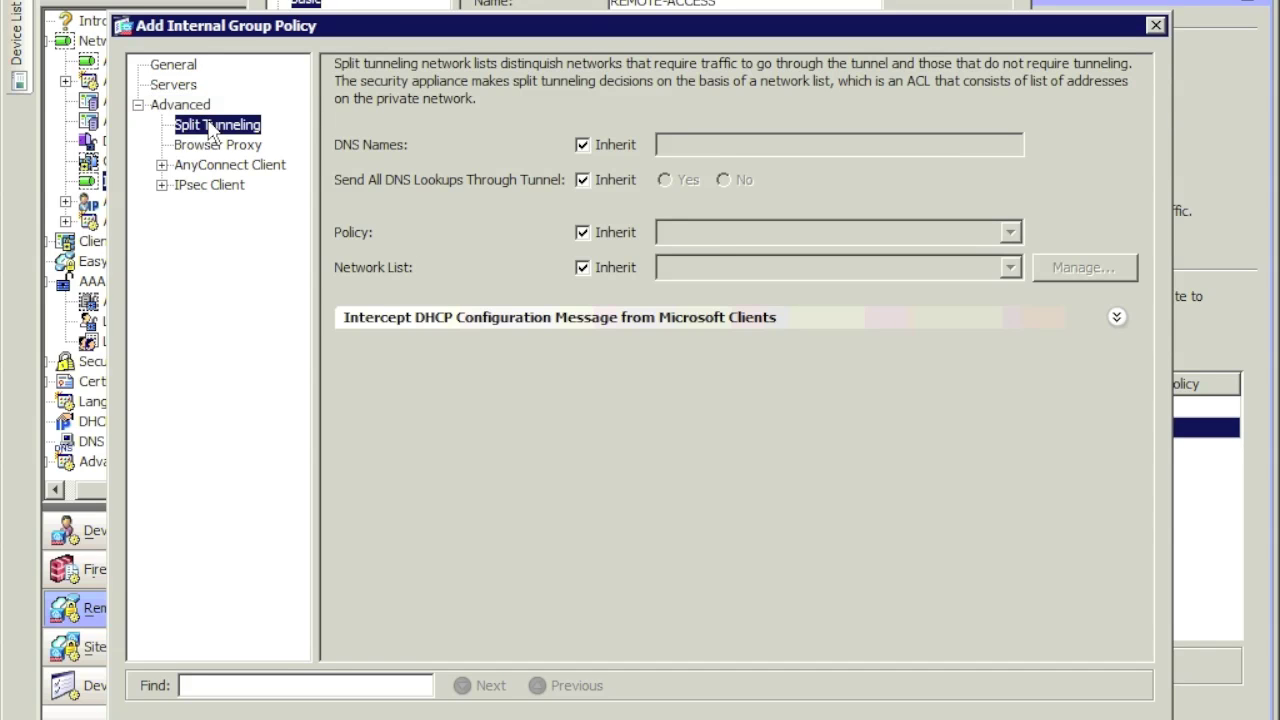
{"action": "left_click", "coordinate": [584, 236]}
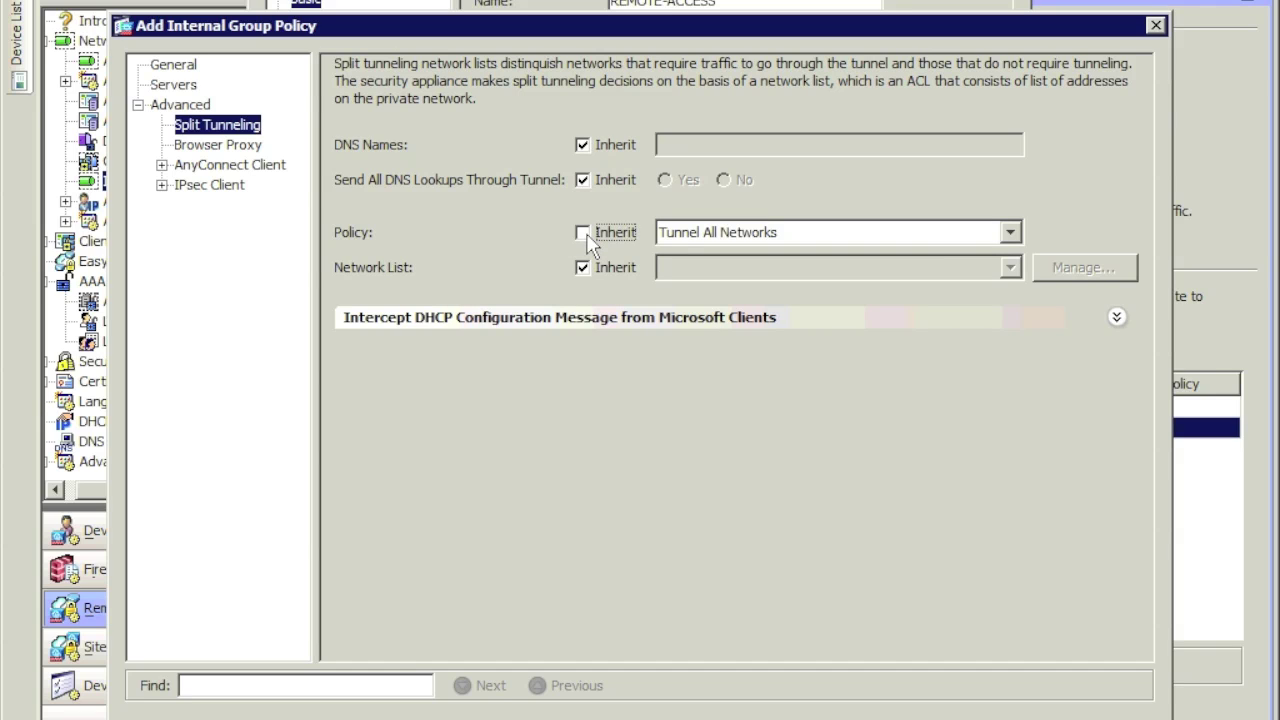
{"action": "left_click", "coordinate": [1008, 233]}
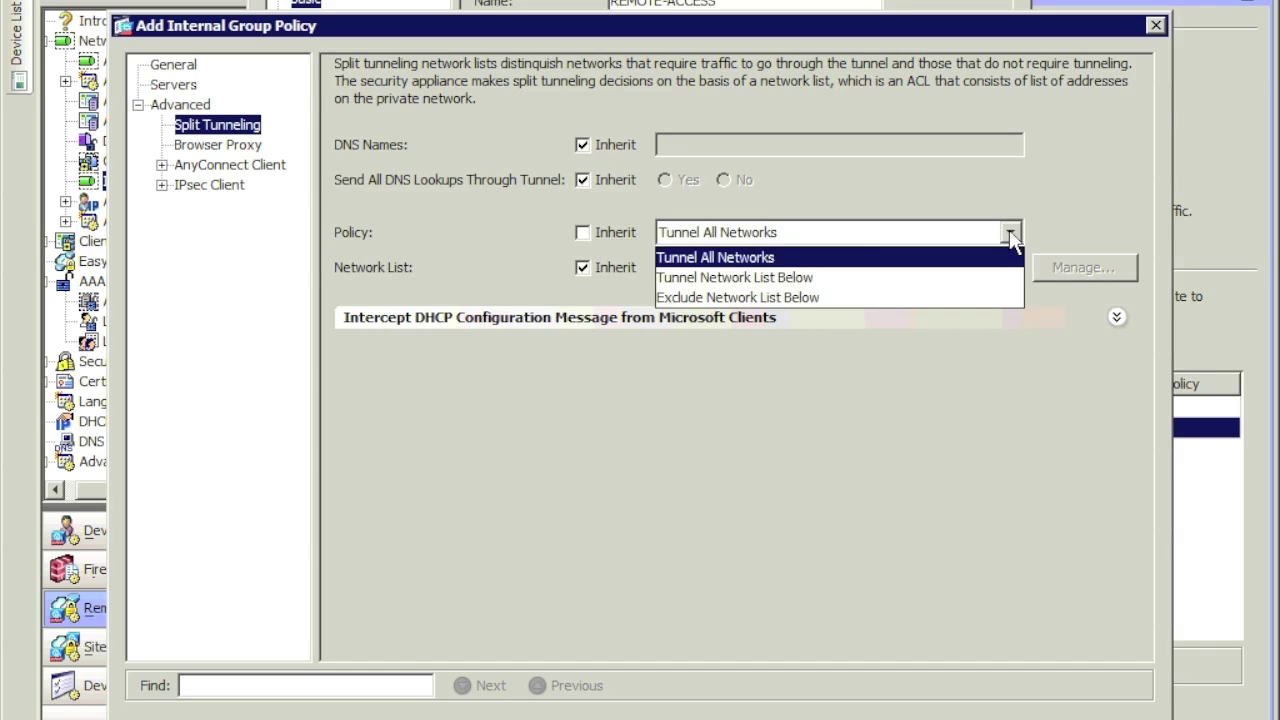
{"action": "left_click", "coordinate": [772, 287]}
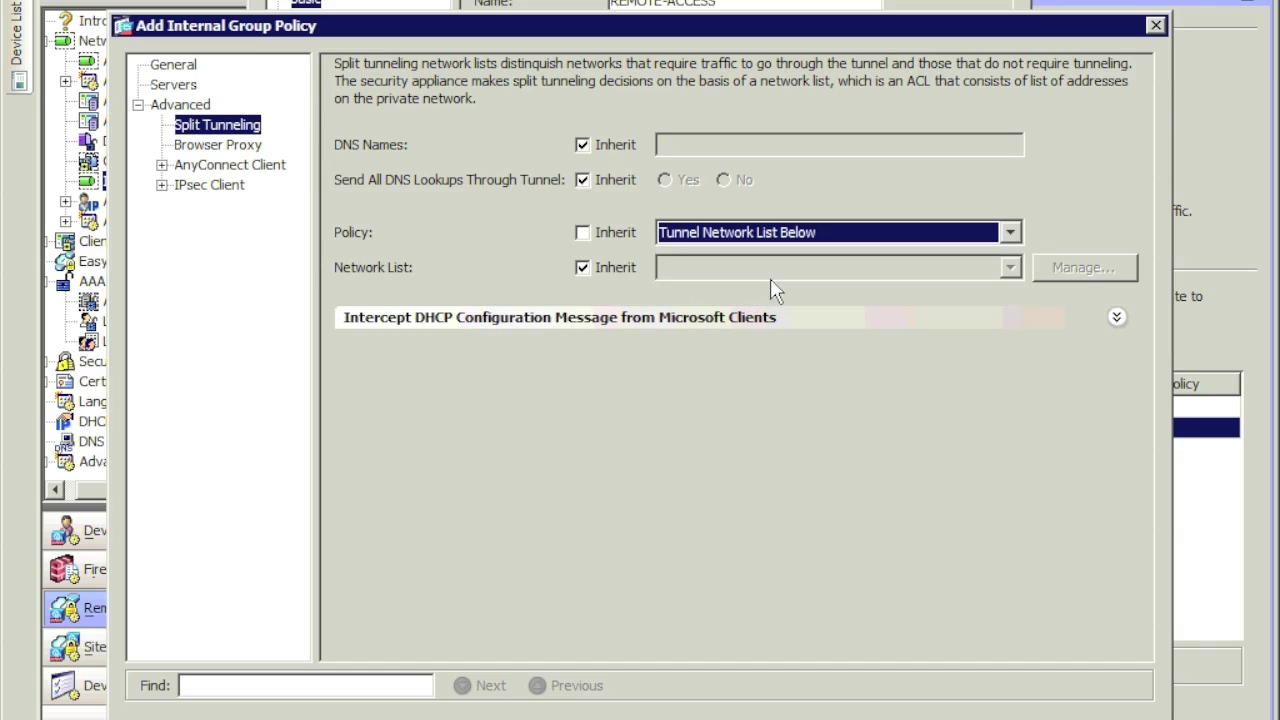
{"action": "left_click", "coordinate": [597, 283]}
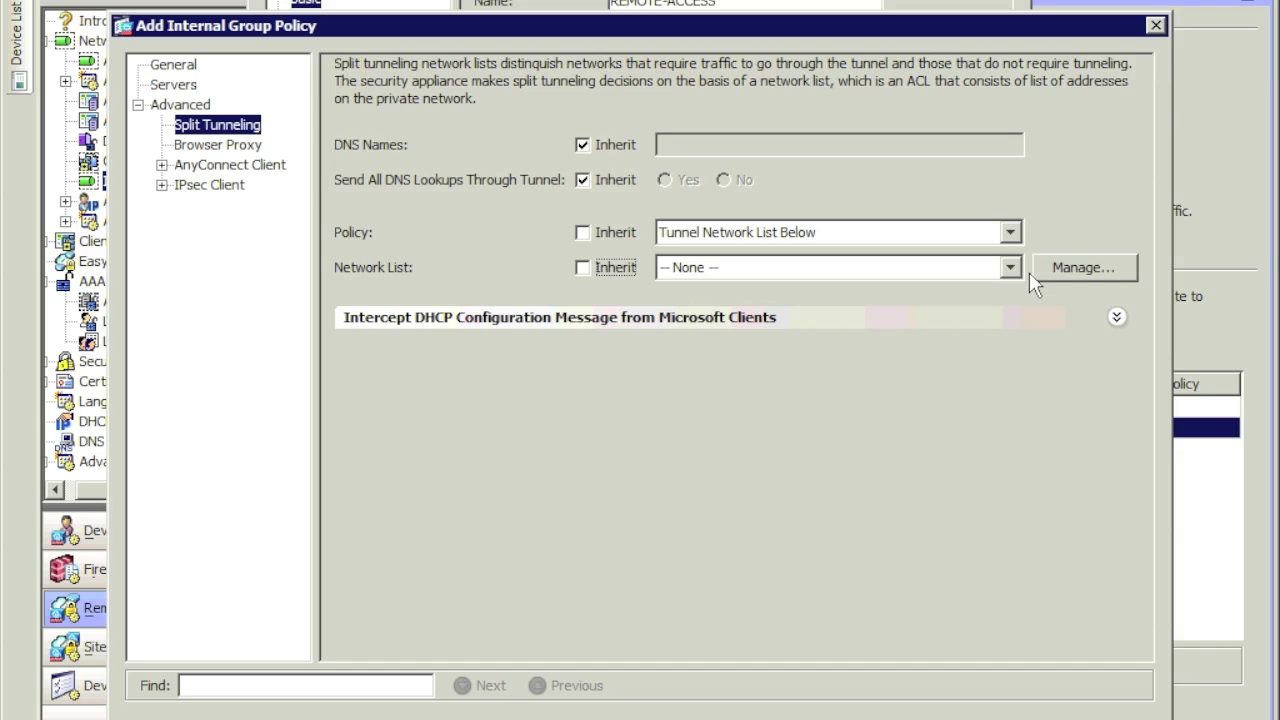
{"action": "left_click", "coordinate": [1086, 269]}
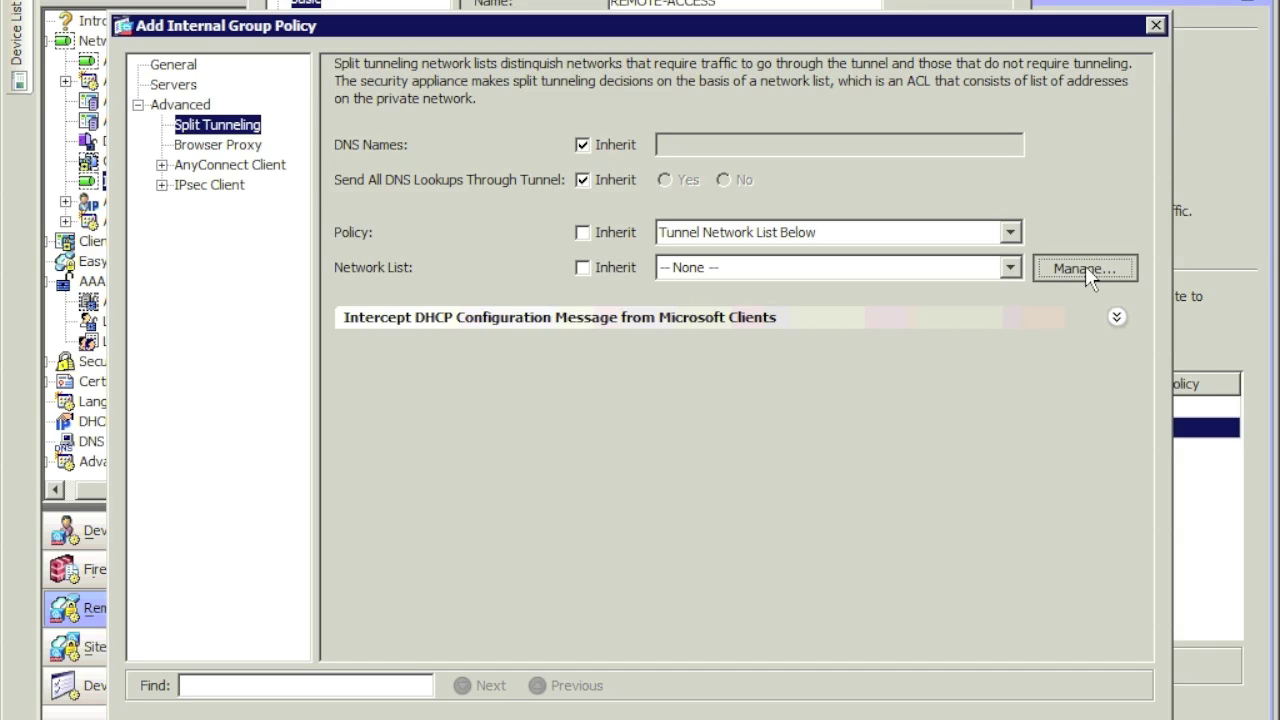
{"action": "left_click", "coordinate": [206, 95]}
Step: Create a new standard ACL named LOCAL-SEGMENT
{"action": "left_click", "coordinate": [233, 127]}
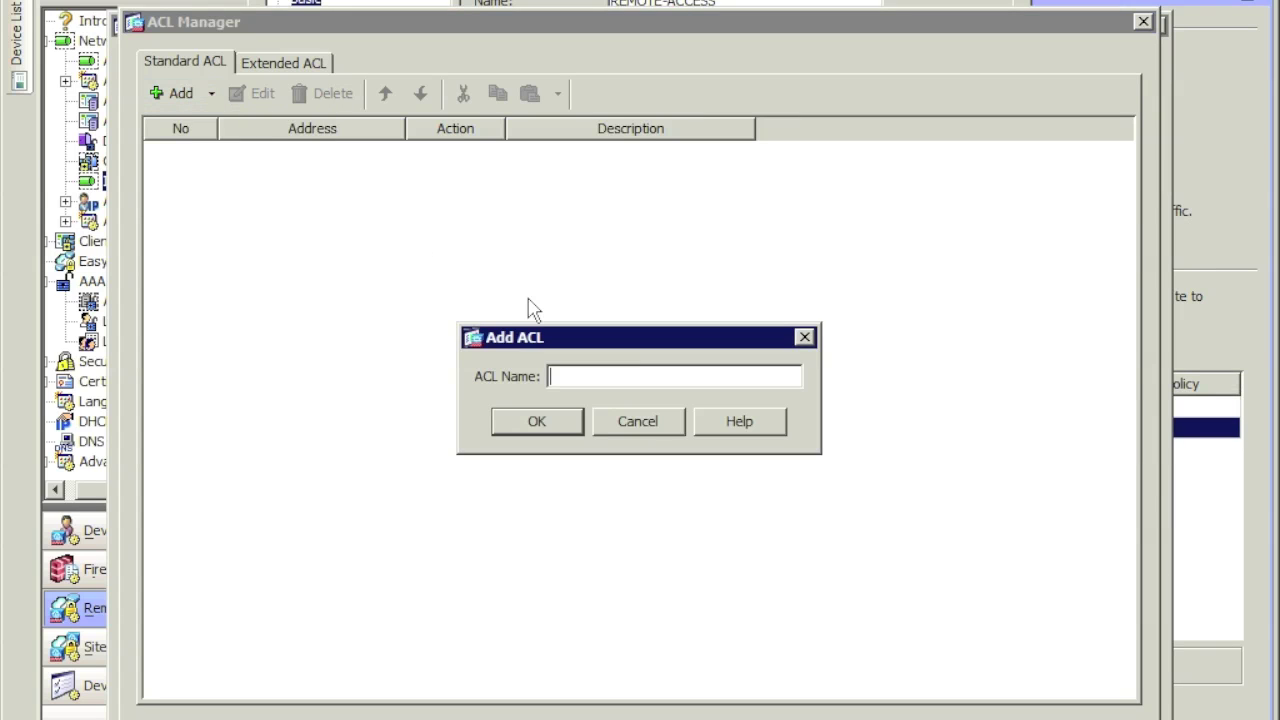
{"action": "type", "text": "LOCAL-SEGMENT"}
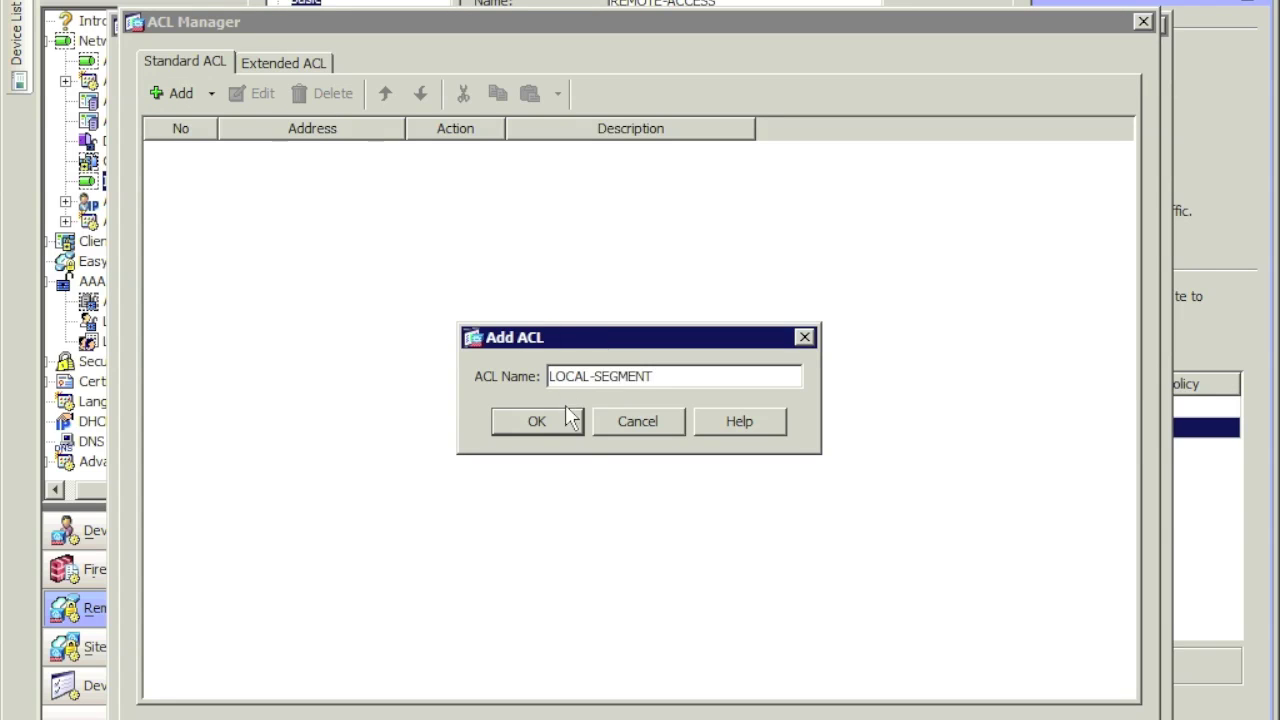
{"action": "left_click", "coordinate": [566, 412]}
Step: Add a permit entry for inside-network/24 to LOCAL-SEGMENT and use it as the split-tunnel list
{"action": "right_click", "coordinate": [239, 154]}
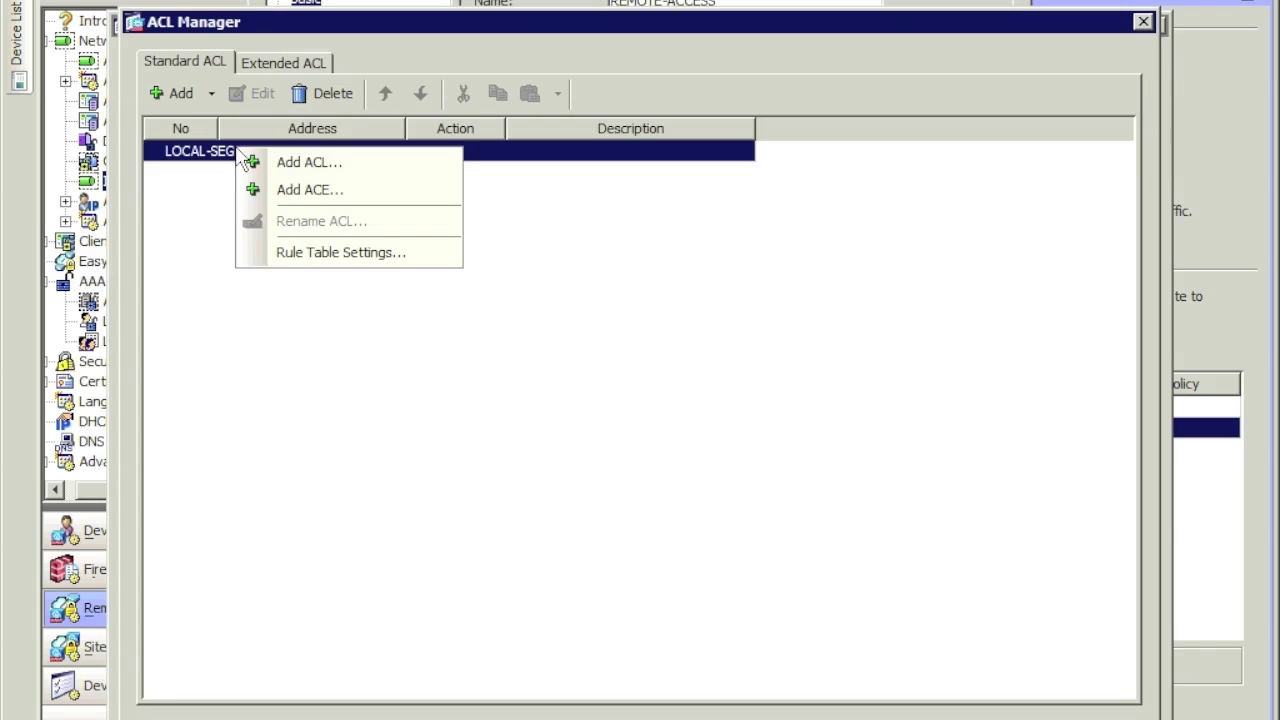
{"action": "left_click", "coordinate": [307, 193]}
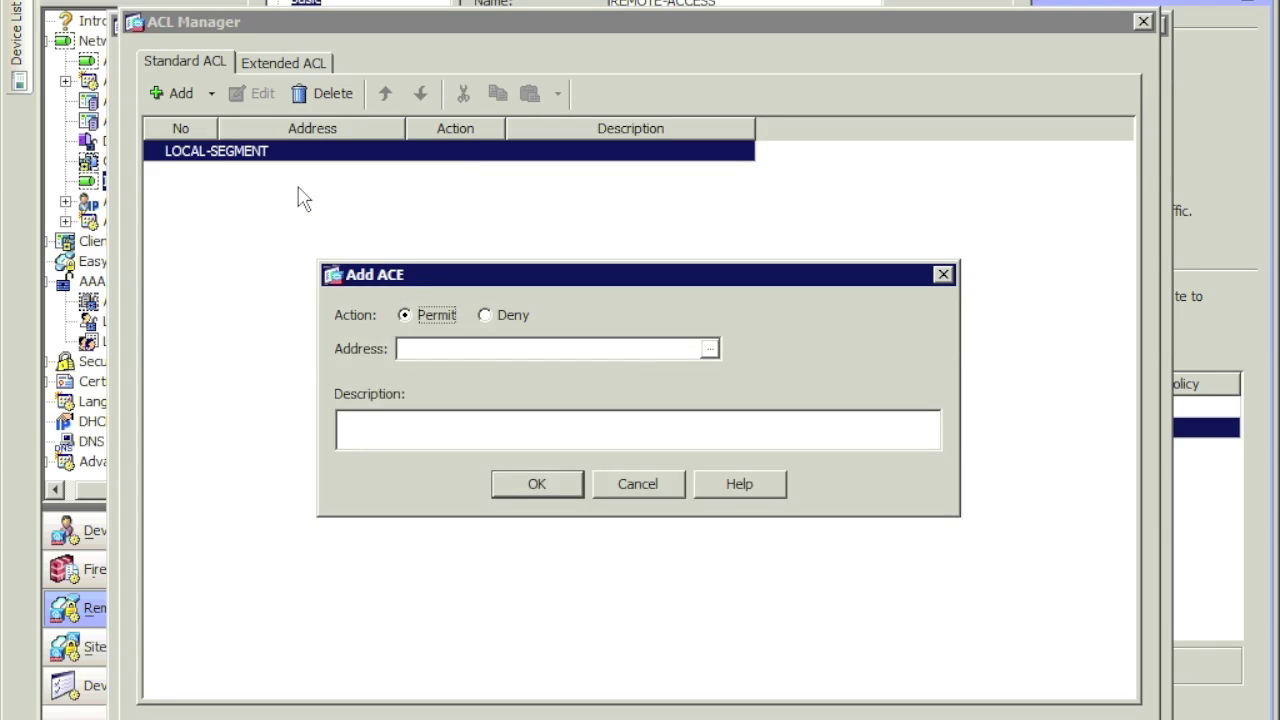
{"action": "left_click", "coordinate": [443, 348]}
{"action": "left_click", "coordinate": [710, 352]}
{"action": "left_click", "coordinate": [449, 168]}
{"action": "double_click", "coordinate": [449, 168]}
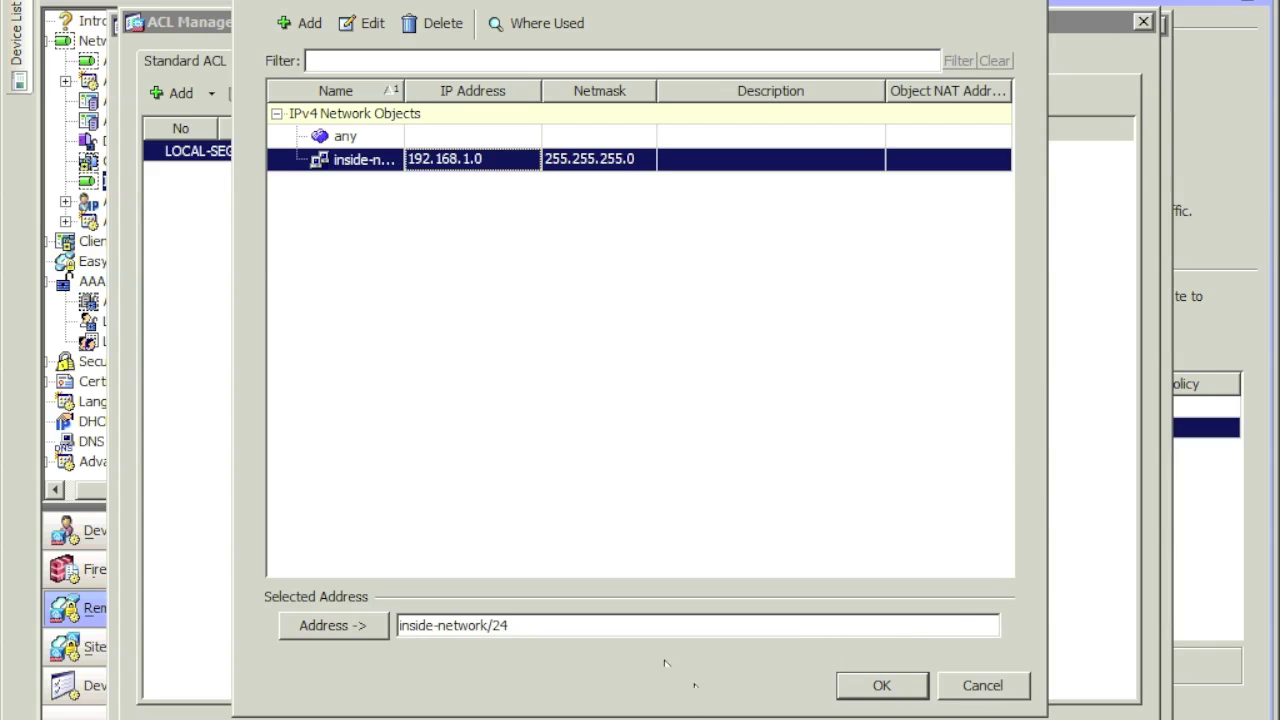
{"action": "left_click", "coordinate": [898, 688]}
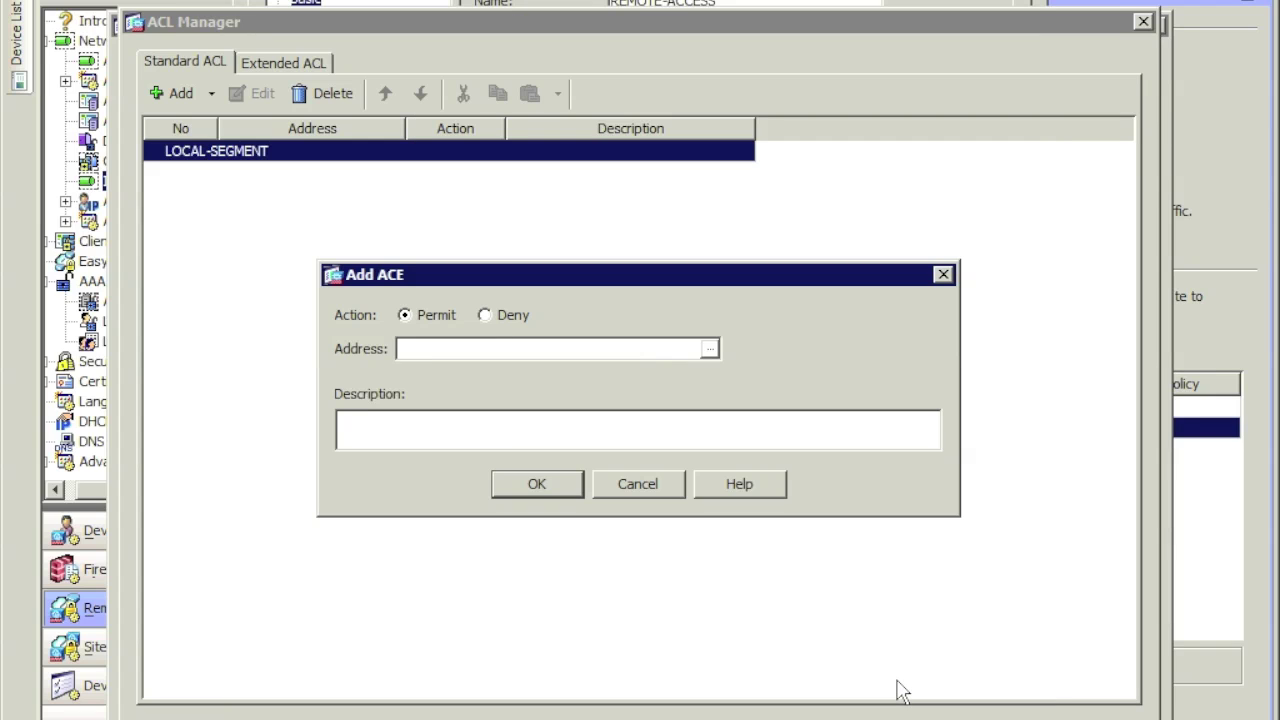
{"action": "left_click", "coordinate": [538, 486]}
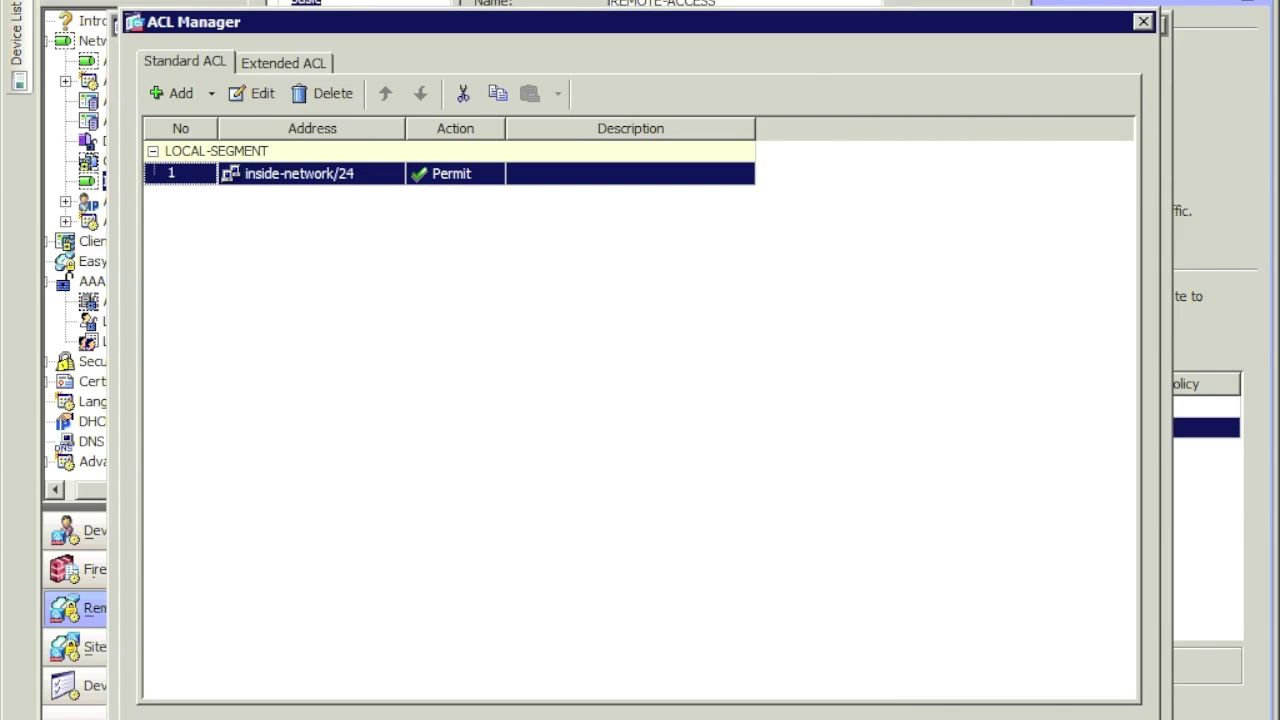
{"action": "key", "text": "Return"}
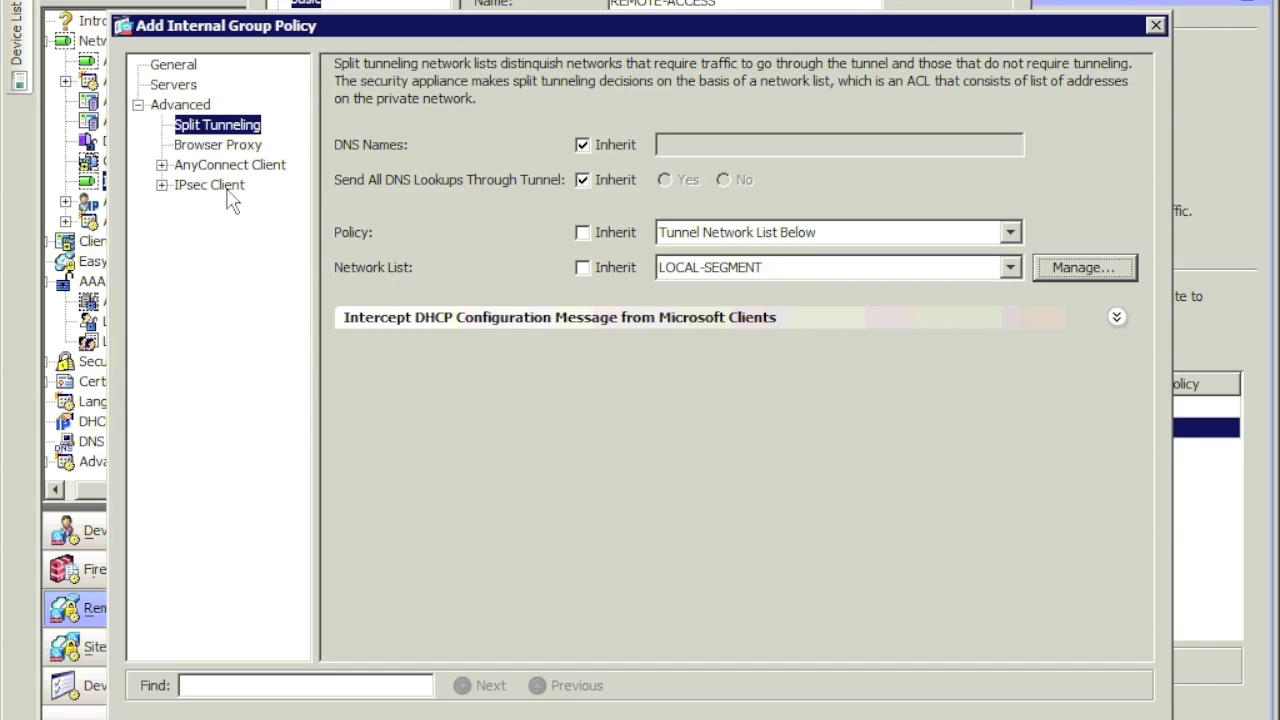
{"action": "left_click", "coordinate": [222, 146]}
Step: Assign REMOTE-GROUP-POLICY to the profile, disable L2TP over IPsec, and save the profile
{"action": "left_click", "coordinate": [222, 131]}
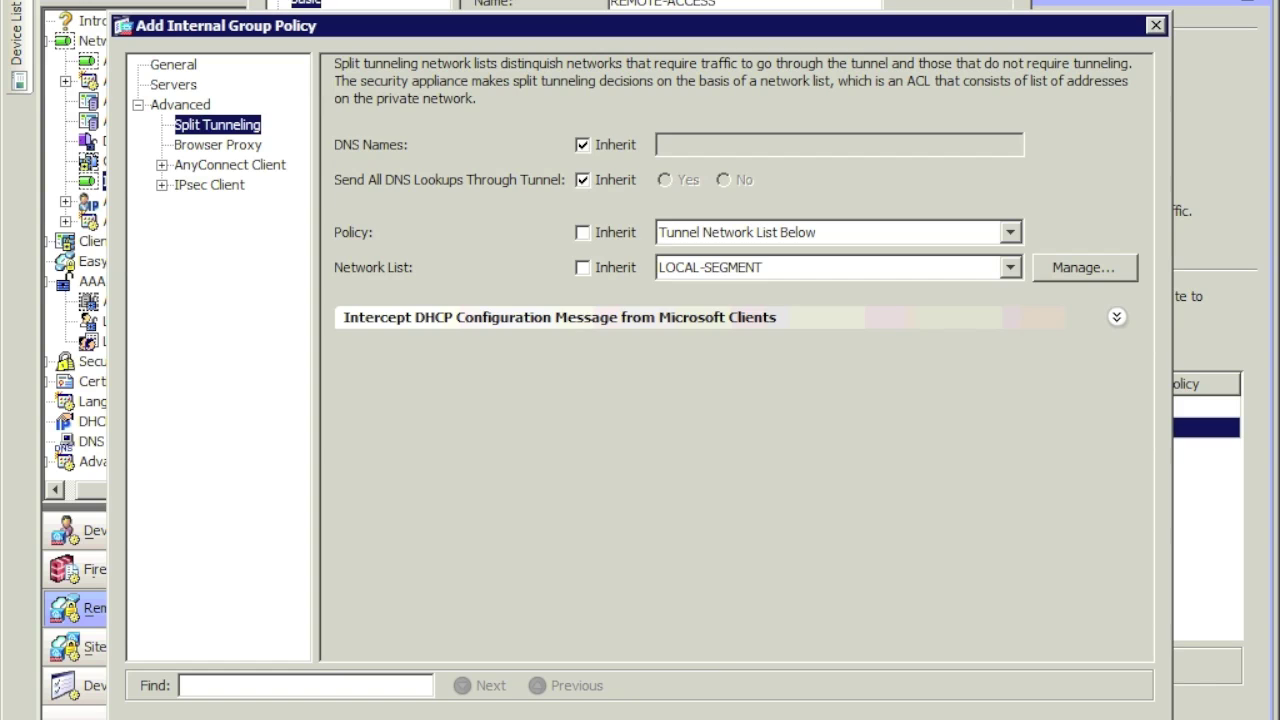
{"action": "key", "text": "Return"}
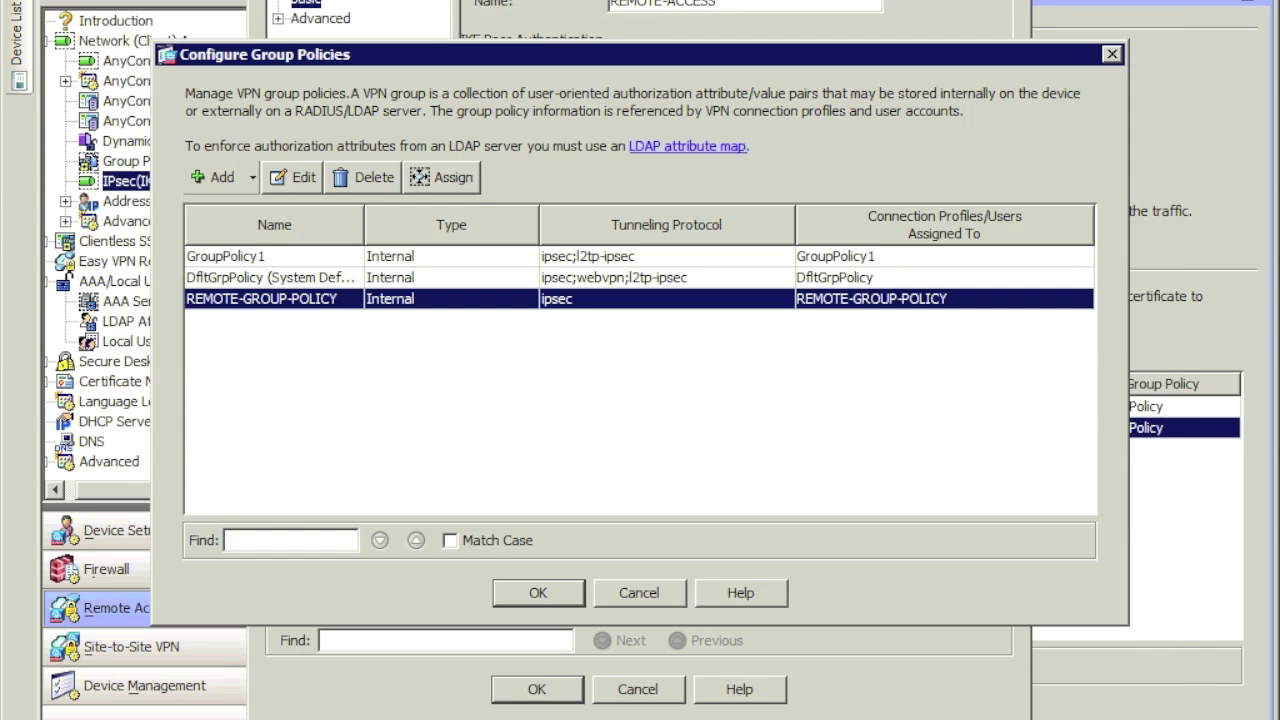
{"action": "left_click", "coordinate": [545, 592]}
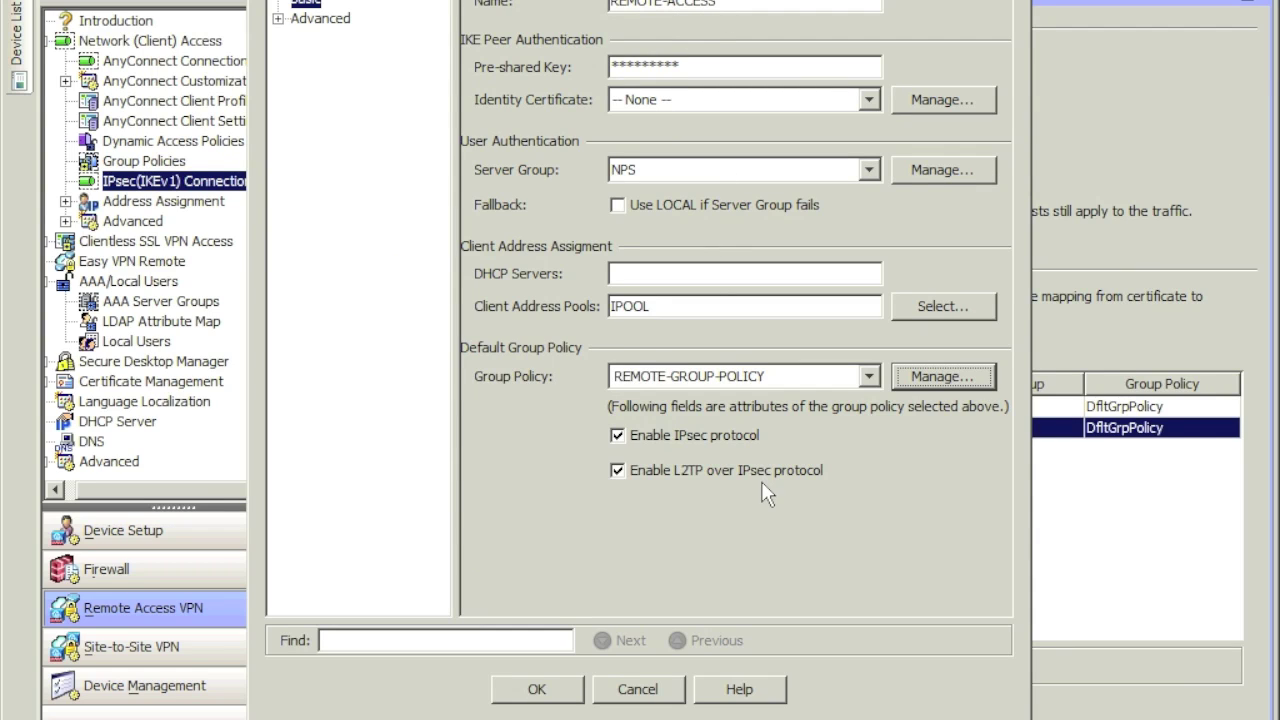
{"action": "left_click", "coordinate": [624, 471]}
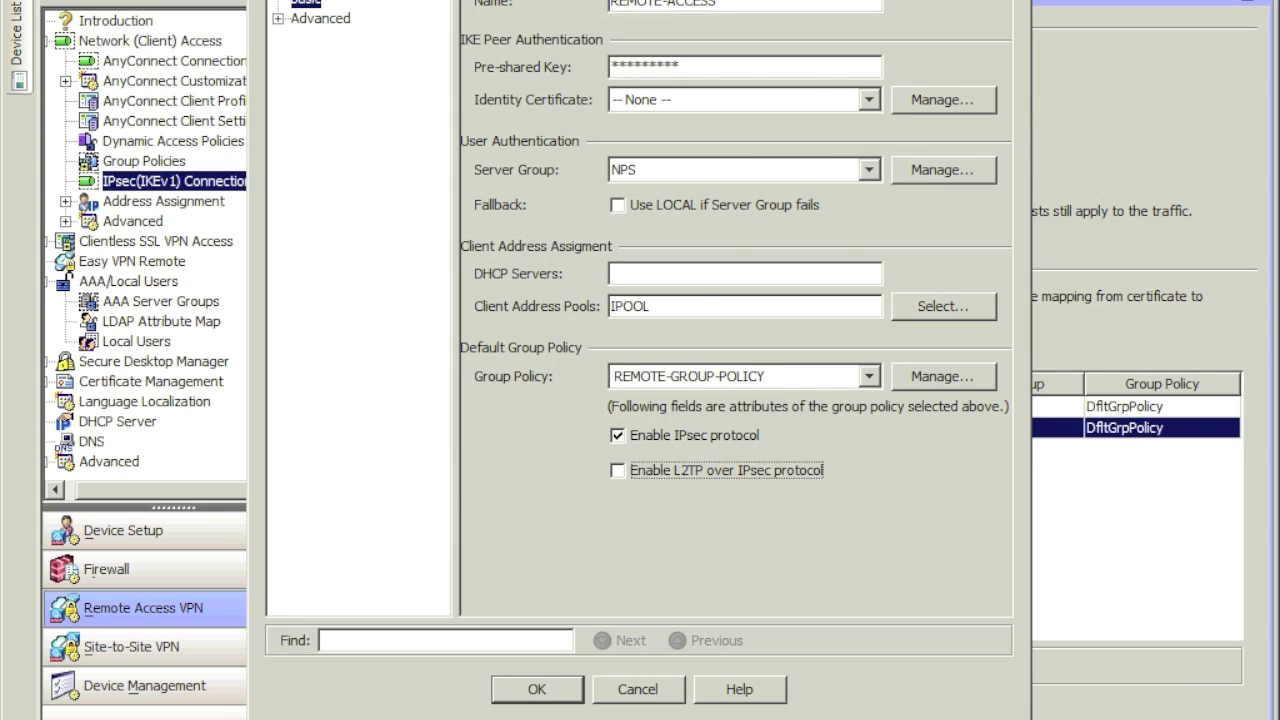
{"action": "left_click", "coordinate": [546, 689]}
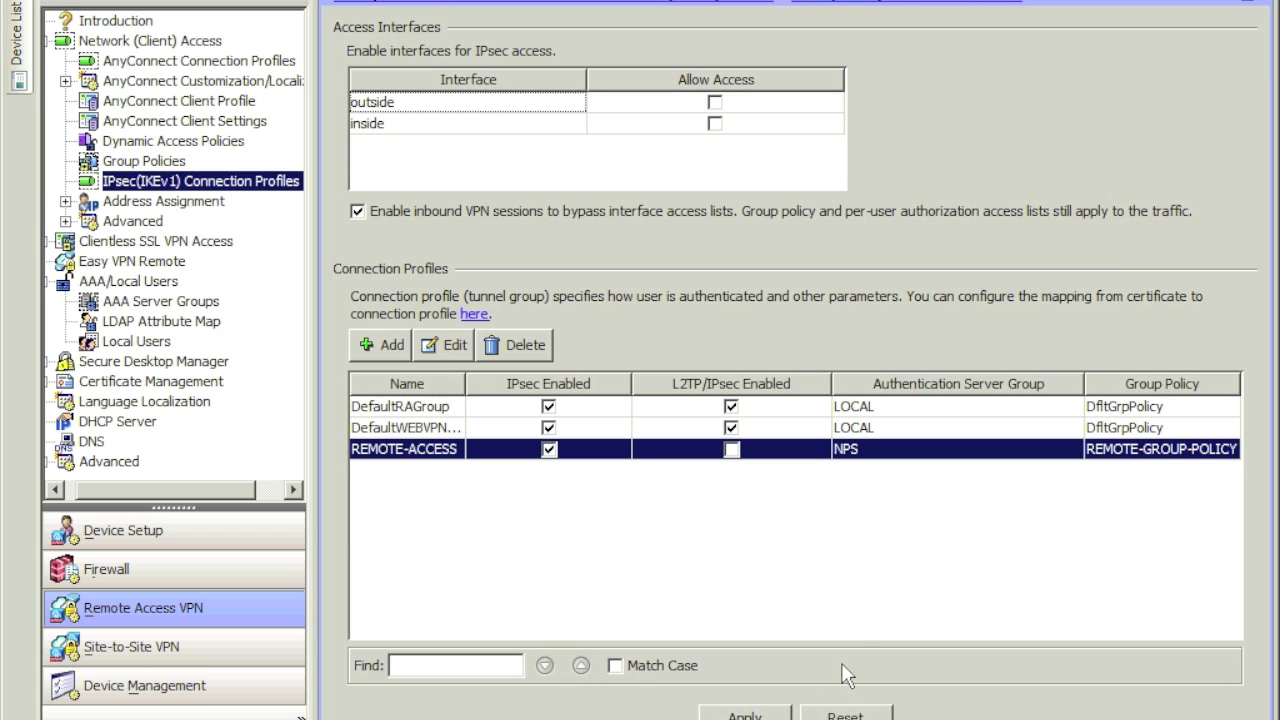
Step: Apply the REMOTE-ACCESS profile configuration to the firewall and go to AAA/Local Users
{"action": "left_click", "coordinate": [768, 716]}
{"action": "left_click", "coordinate": [58, 490]}
{"action": "left_click", "coordinate": [67, 491]}
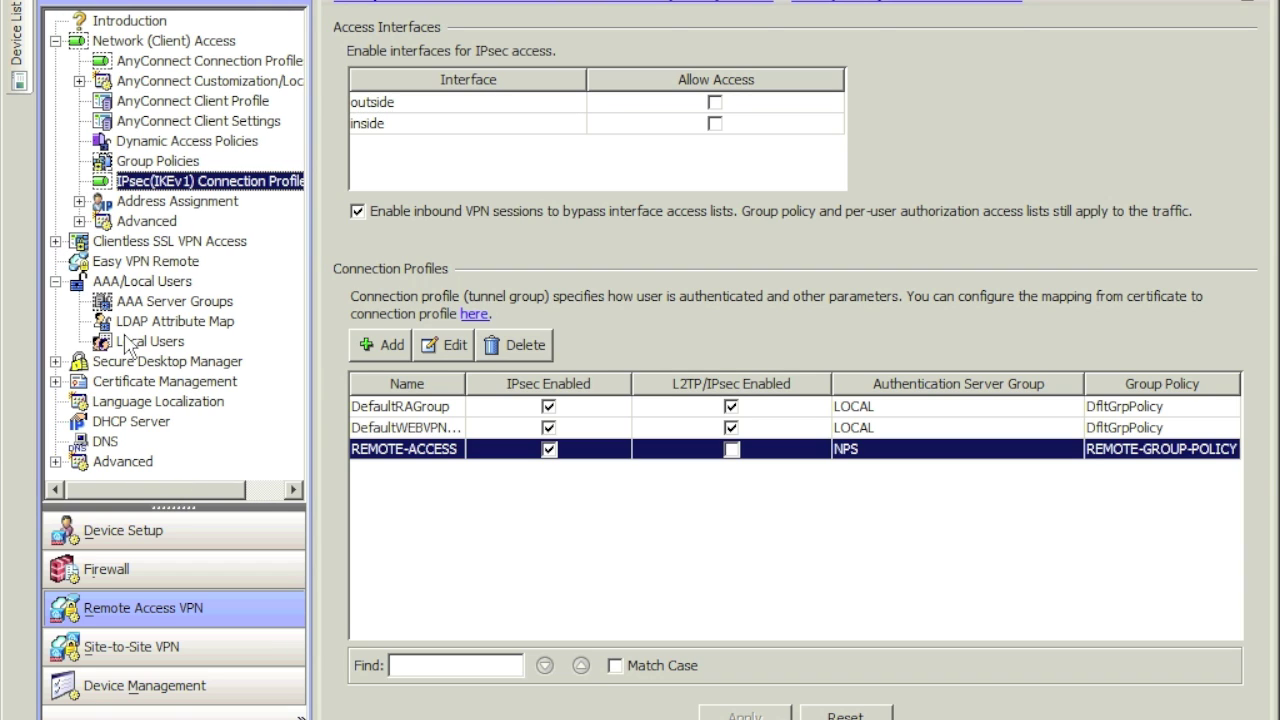
{"action": "left_click", "coordinate": [143, 283]}
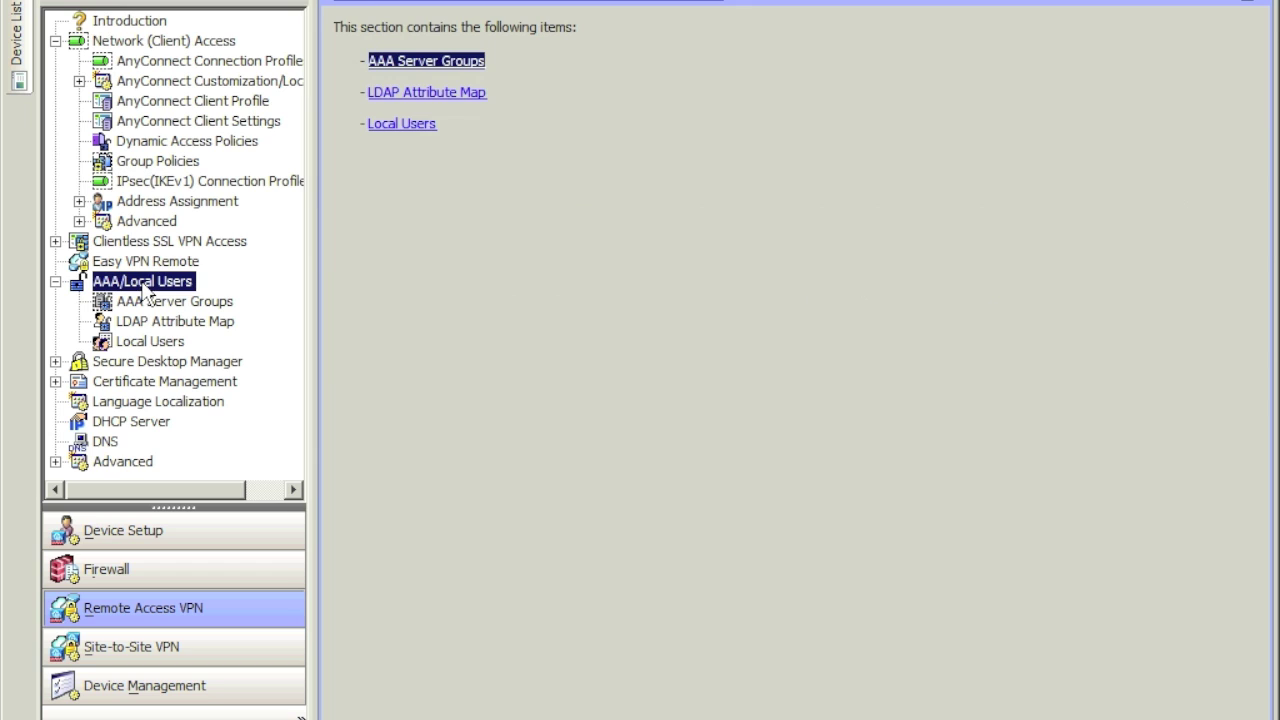
Step: Test authentication of the administrator account against NPS server 10.0.1.54
{"action": "left_click", "coordinate": [174, 303]}
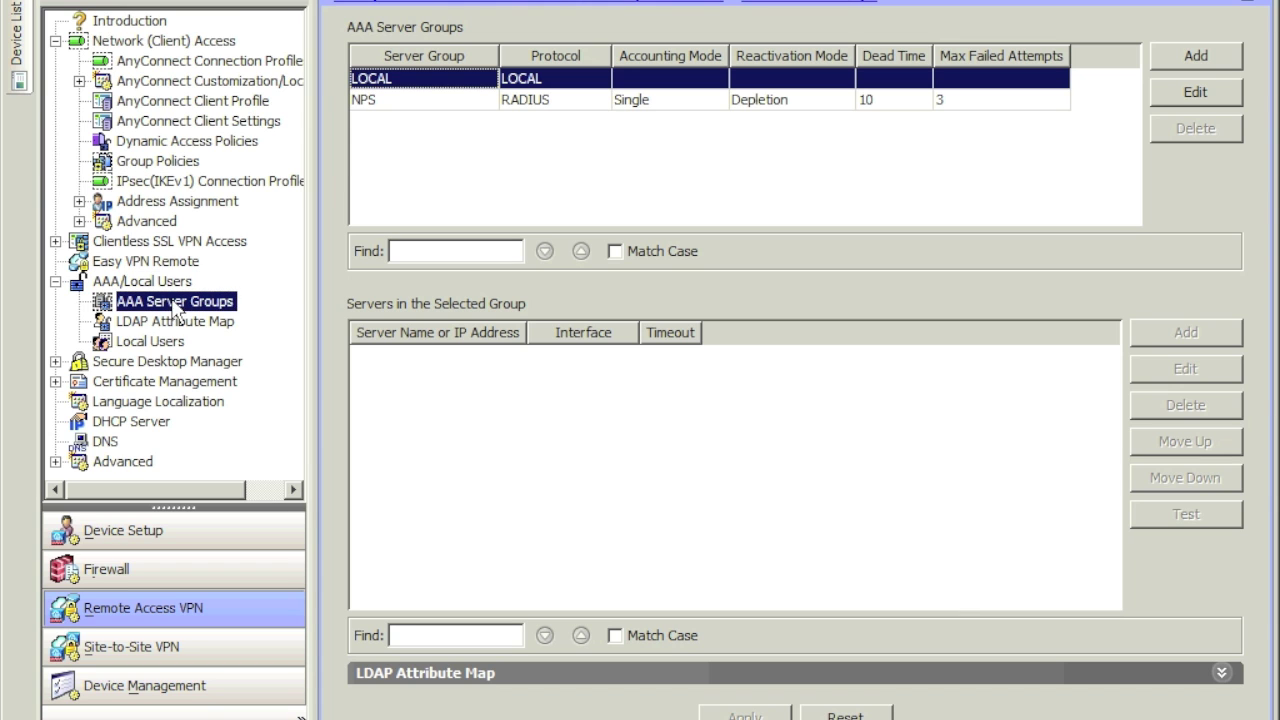
{"action": "left_click", "coordinate": [658, 100]}
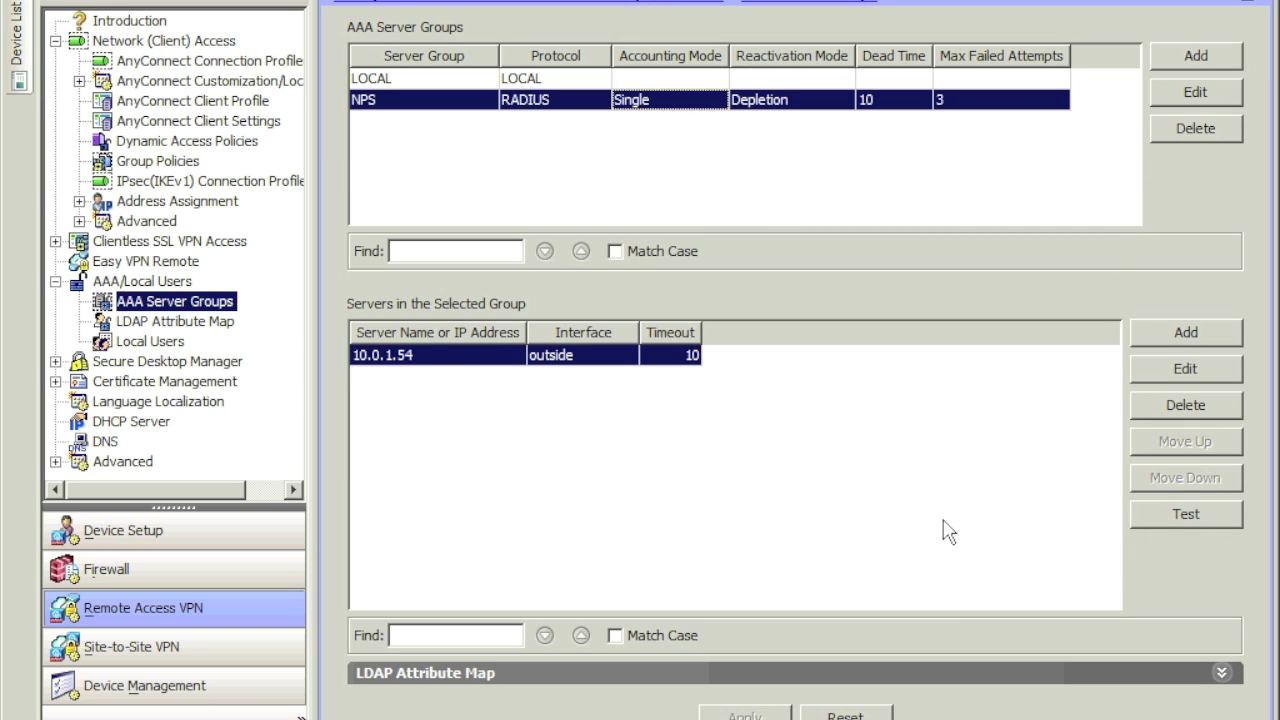
{"action": "left_click", "coordinate": [1184, 514]}
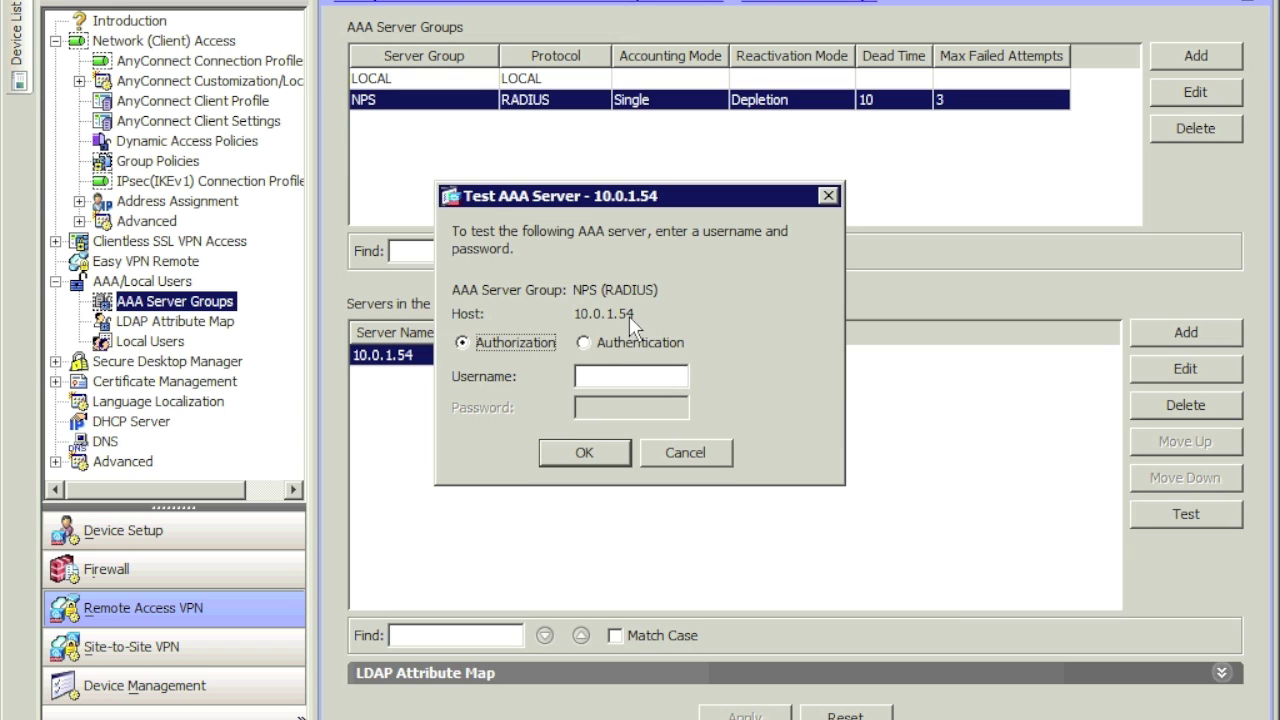
{"action": "left_click", "coordinate": [604, 347]}
{"action": "left_click", "coordinate": [610, 378]}
{"action": "type", "text": "ADMINI"}
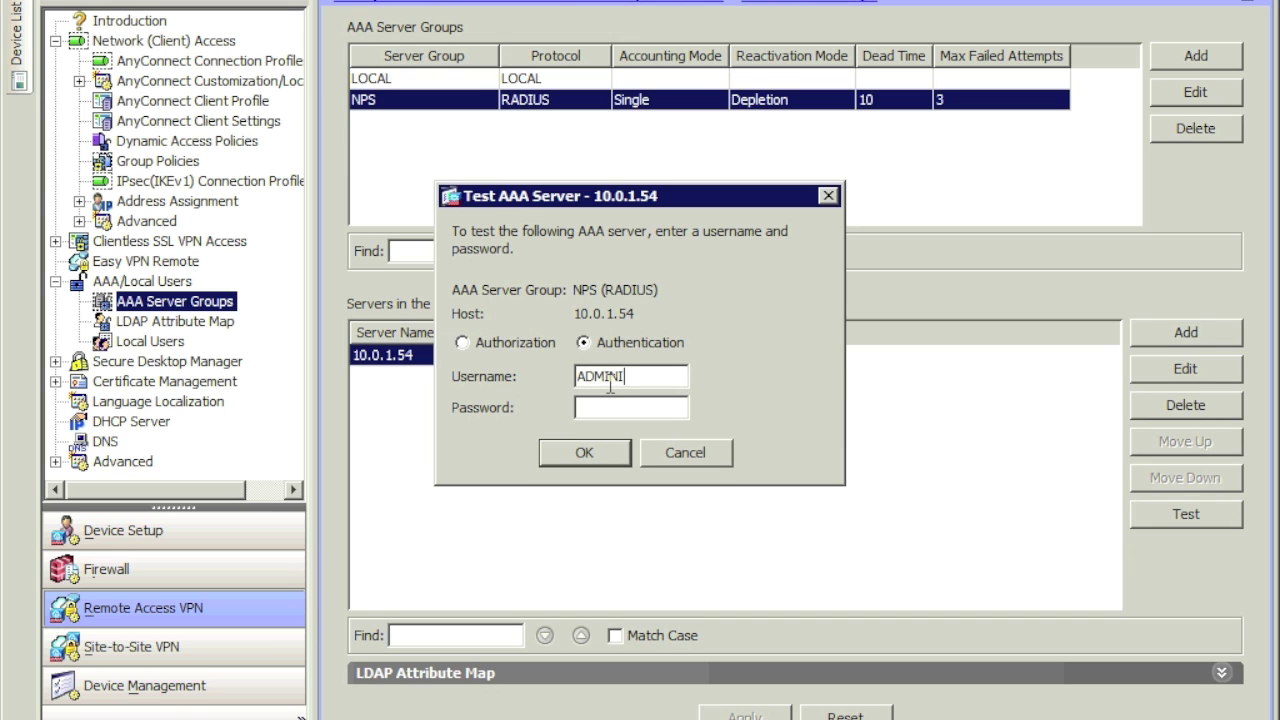
{"action": "key", "text": "BackSpace"}
{"action": "key", "text": "BackSpace"}
{"action": "key", "text": "BackSpace"}
{"action": "key", "text": "BackSpace"}
{"action": "key", "text": "BackSpace"}
{"action": "key", "text": "BackSpace"}
{"action": "type", "text": "administrator"}
{"action": "key", "text": "Tab"}
{"action": "type", "text": "*******"}
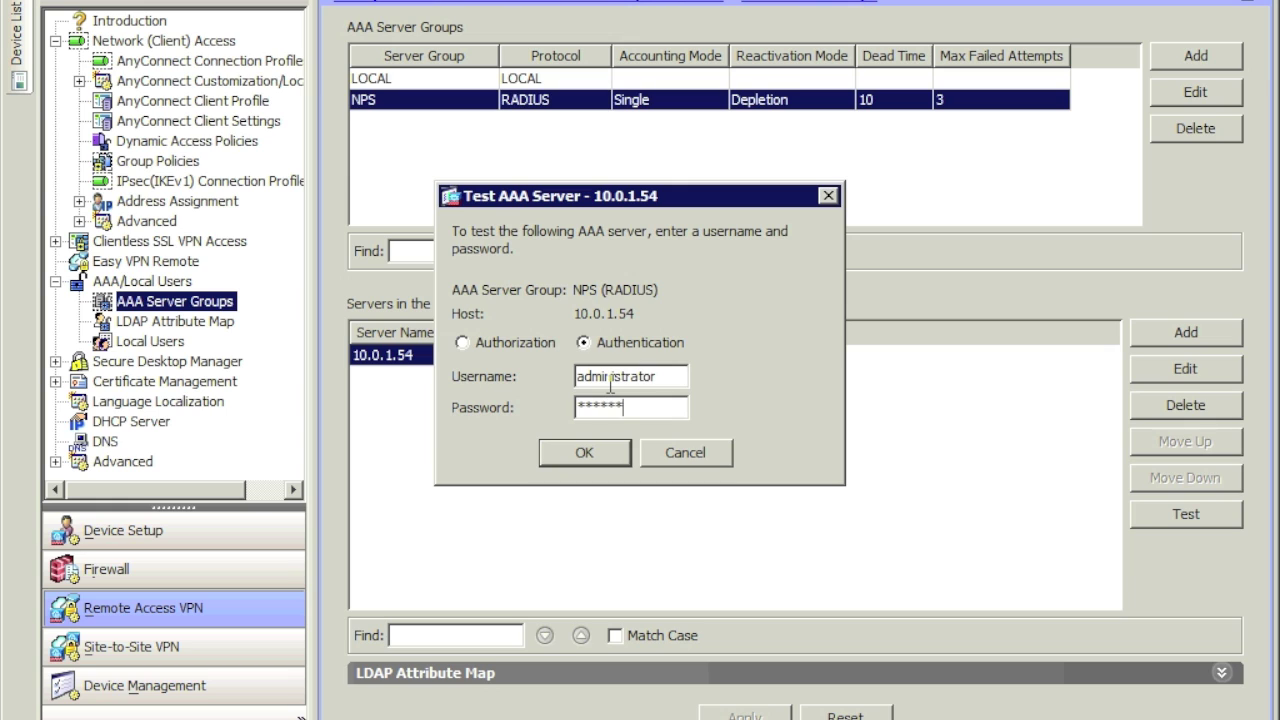
{"action": "left_click", "coordinate": [611, 458]}
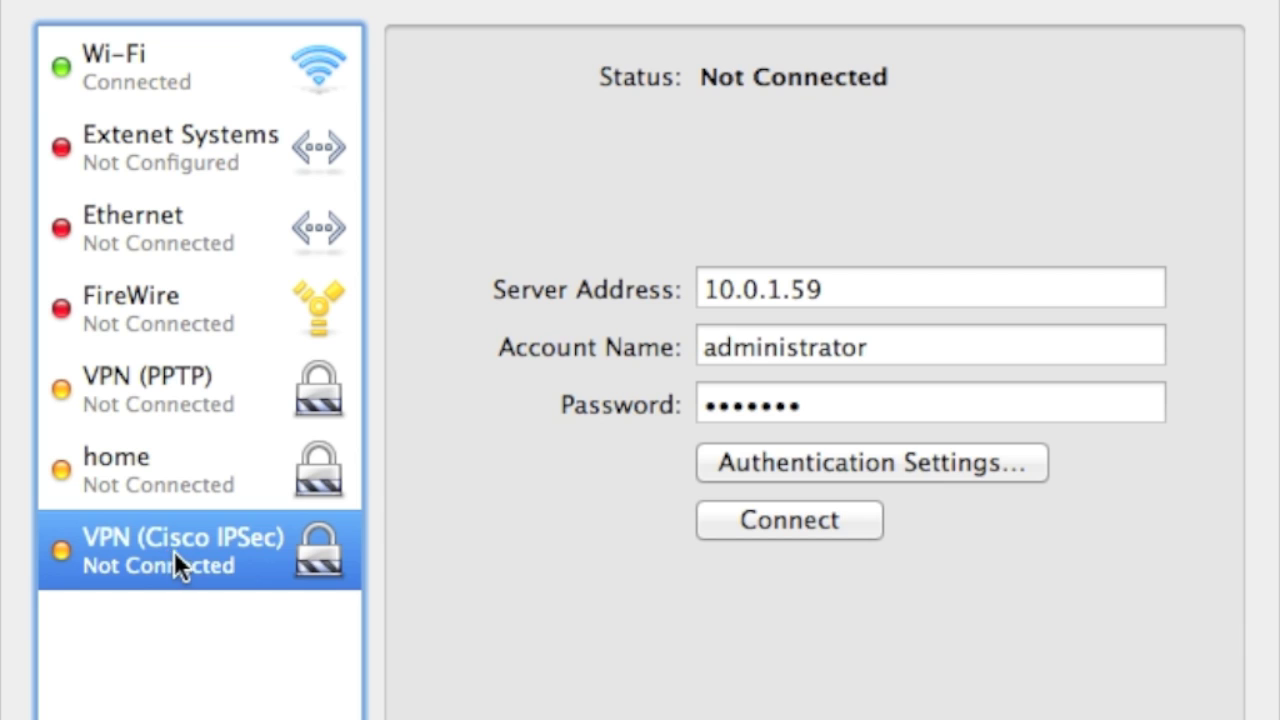
Step: Check the server address and account name, then retype the VPN account password
{"action": "left_click_drag", "start_coordinate": [866, 291], "coordinate": [700, 258]}
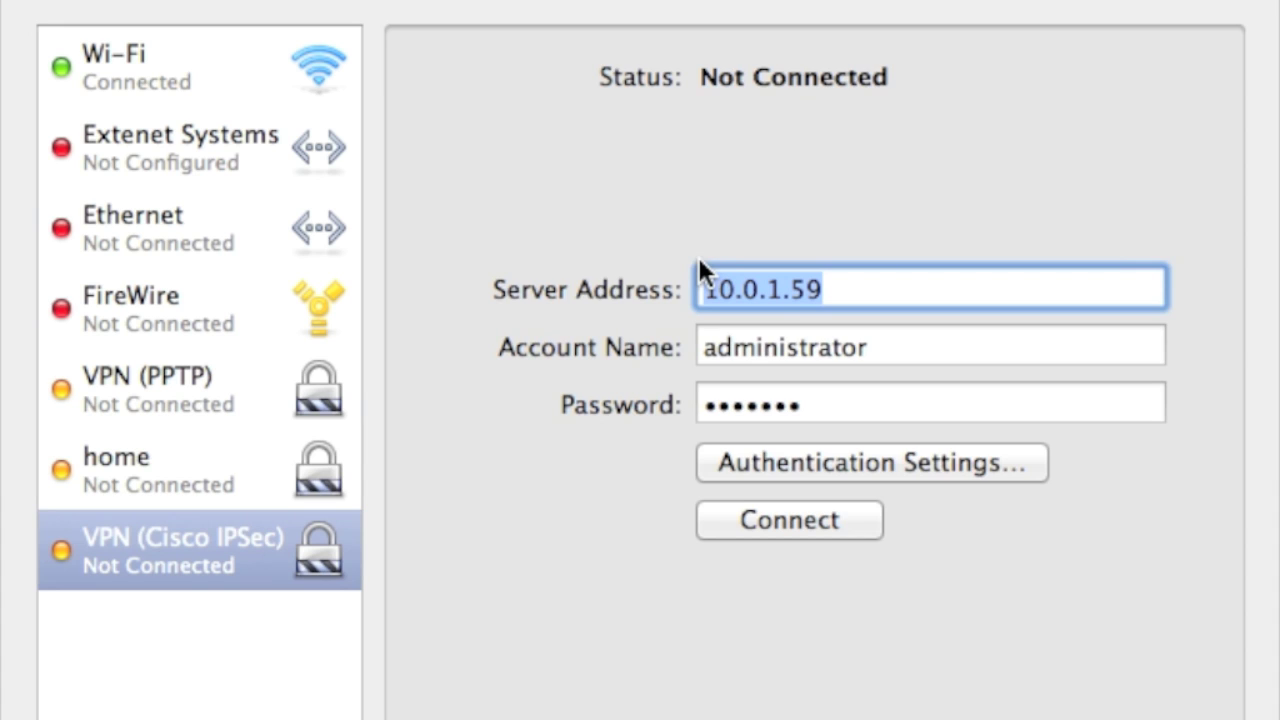
{"action": "left_click", "coordinate": [831, 347]}
{"action": "left_click", "coordinate": [825, 404]}
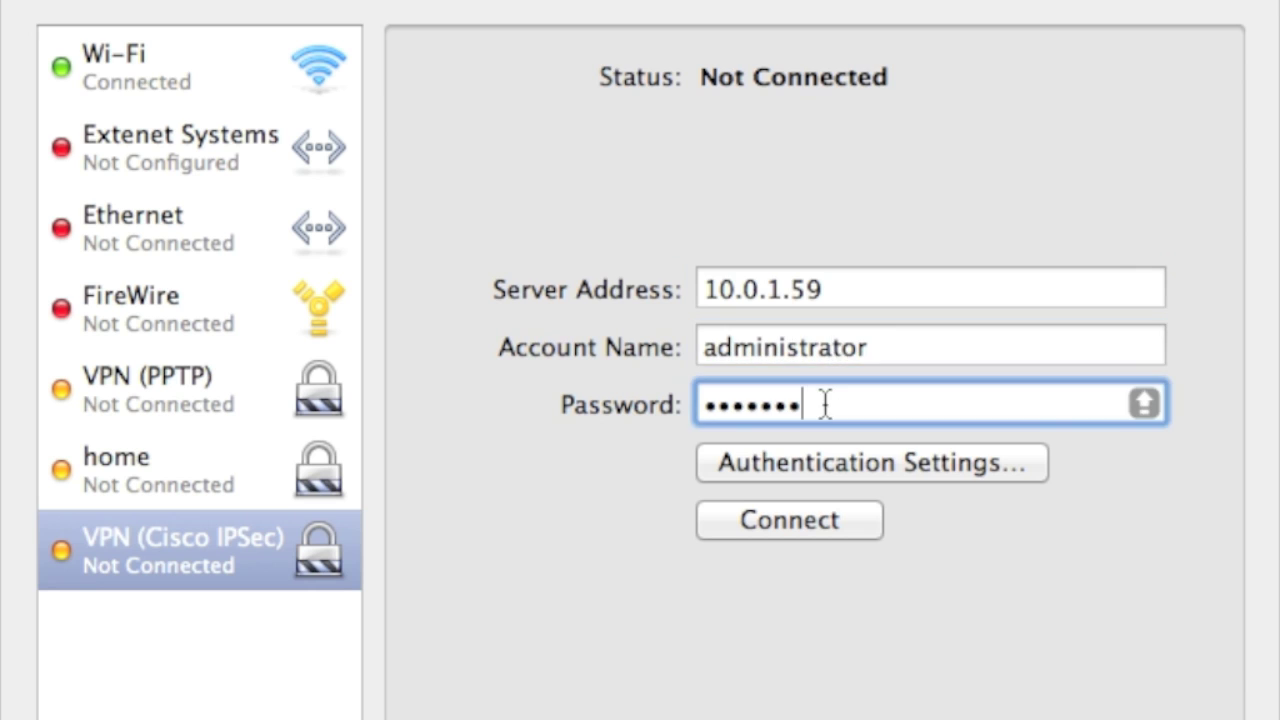
{"action": "left_click_drag", "start_coordinate": [900, 340], "coordinate": [540, 347]}
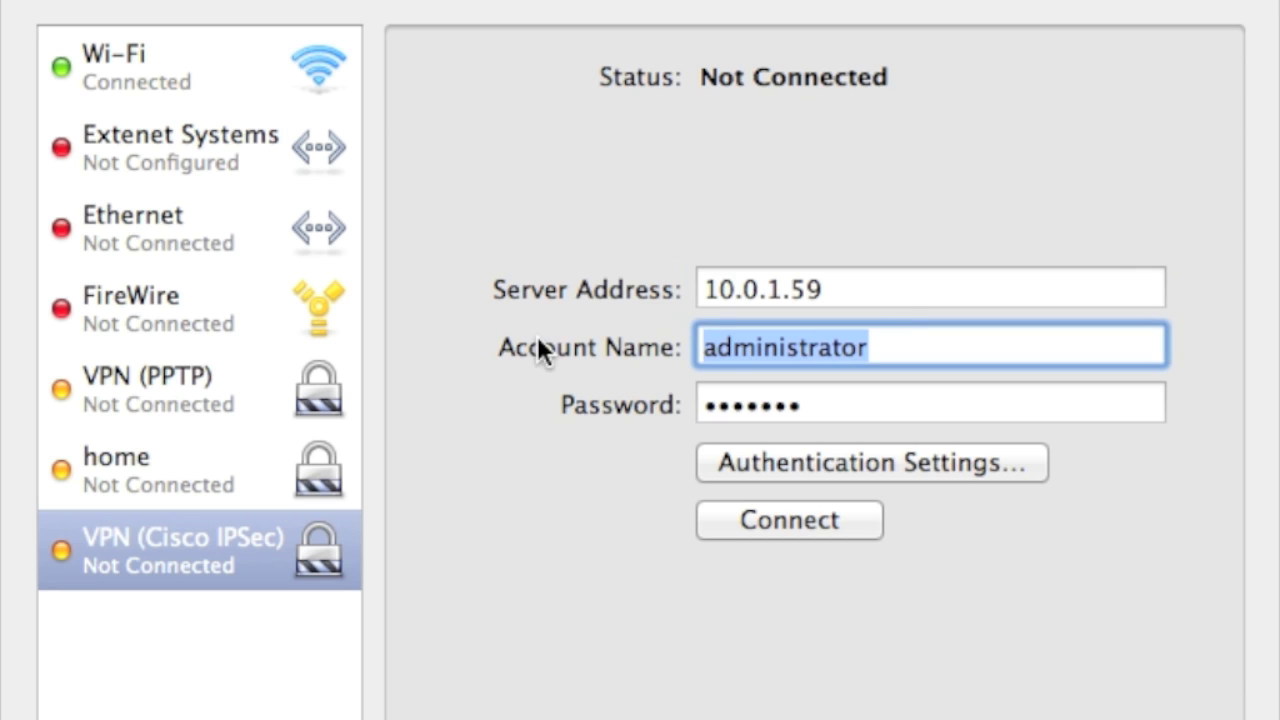
{"action": "left_click", "coordinate": [825, 397]}
{"action": "left_click_drag", "start_coordinate": [825, 397], "coordinate": [668, 410]}
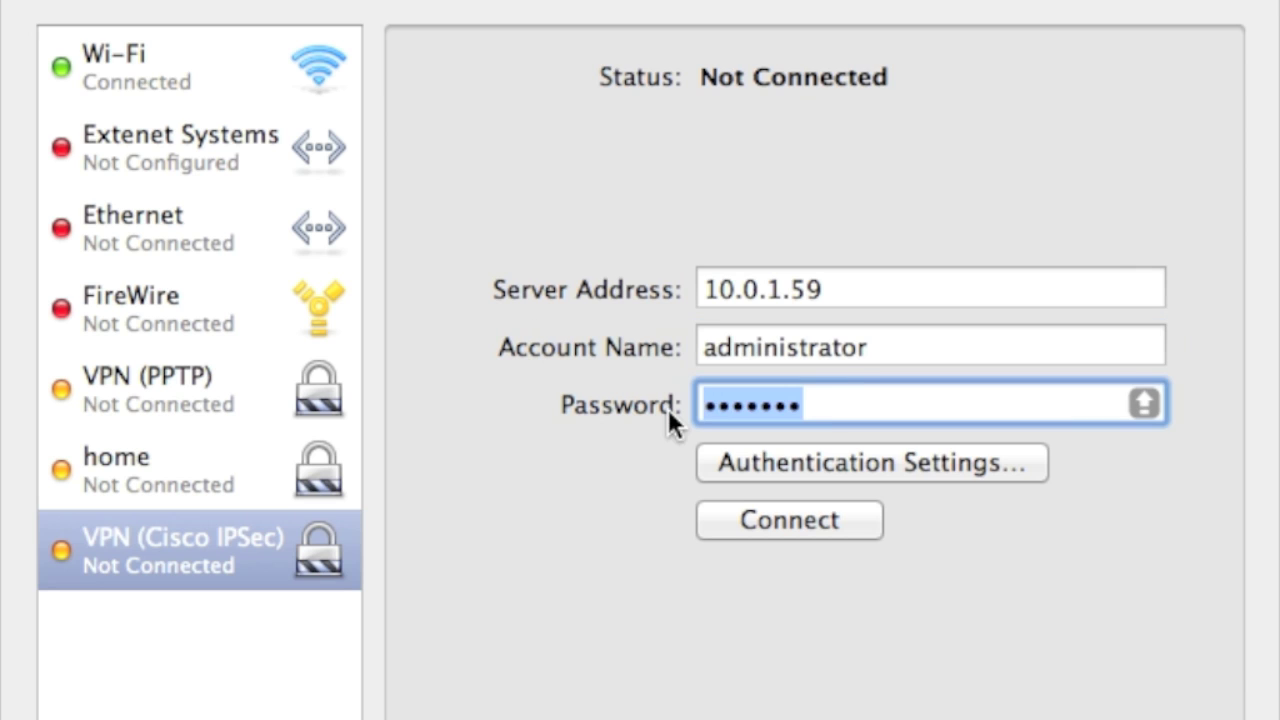
{"action": "type", "text": "*******"}
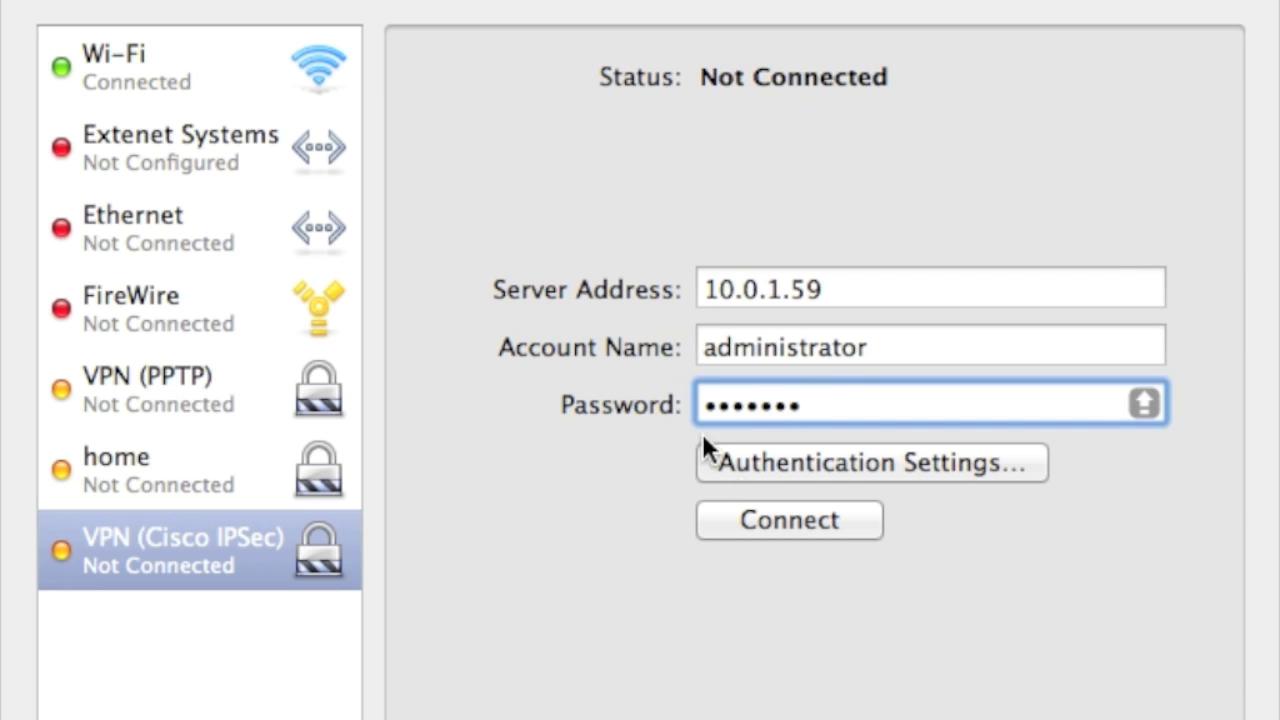
{"action": "left_click", "coordinate": [835, 464]}
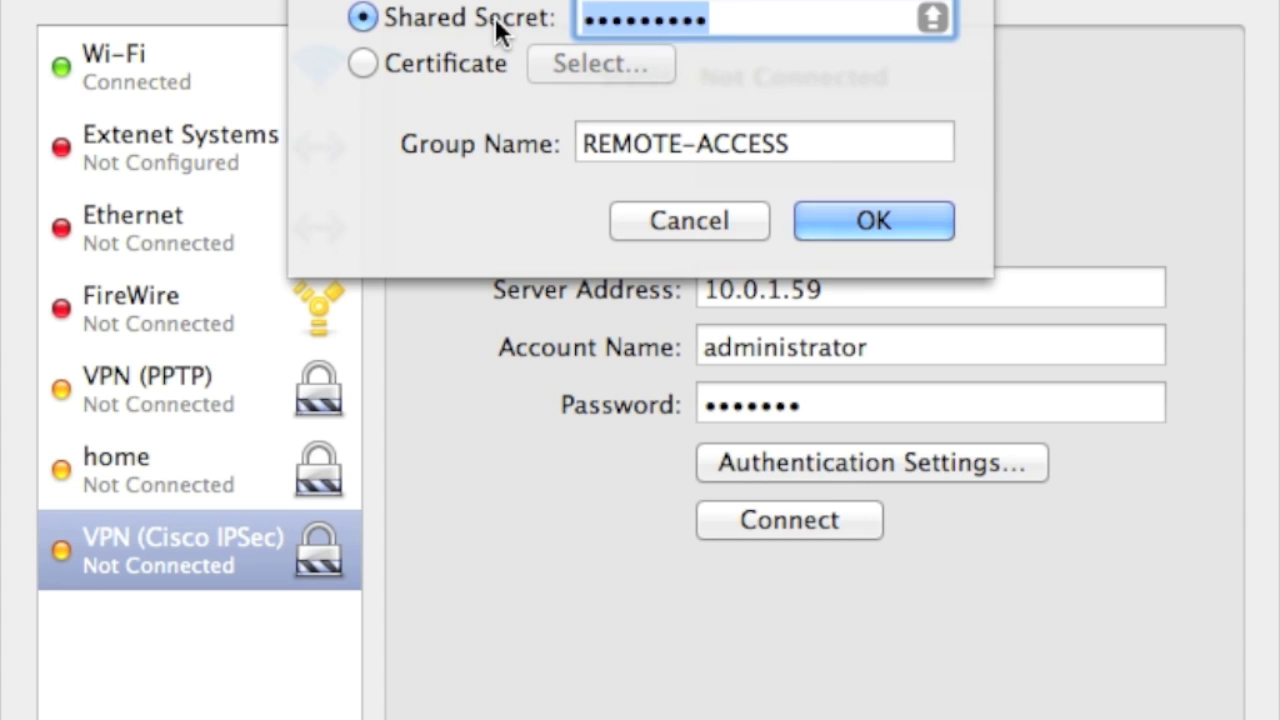
Step: Enter the shared secret and keep group name REMOTE-ACCESS for machine authentication
{"action": "type", "text": "**********"}
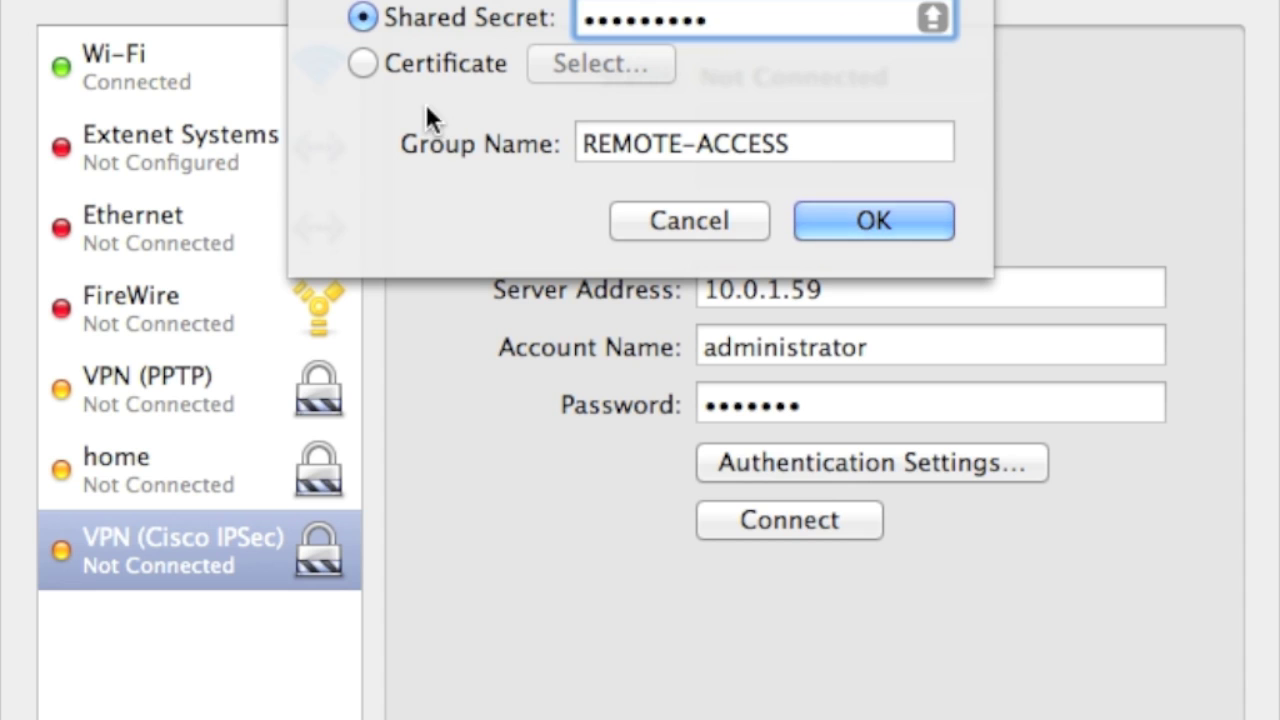
{"action": "left_click", "coordinate": [822, 146]}
{"action": "triple_click", "coordinate": [822, 146]}
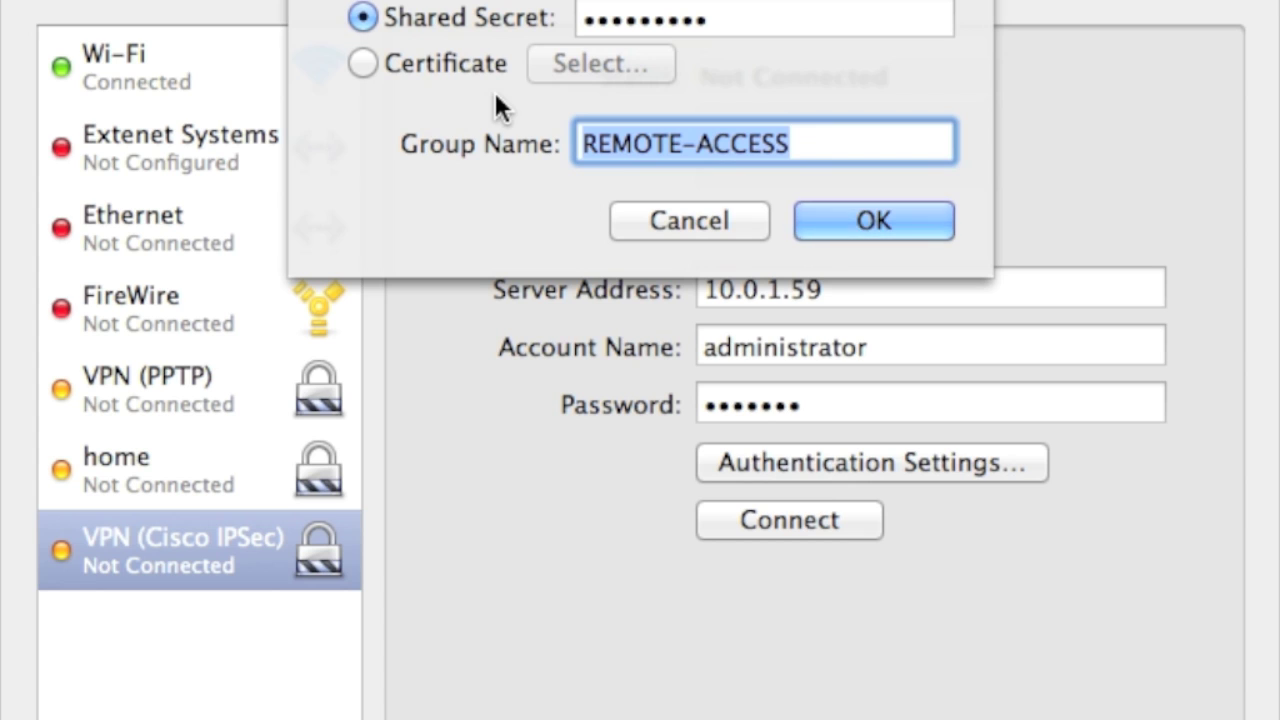
{"action": "left_click", "coordinate": [845, 221]}
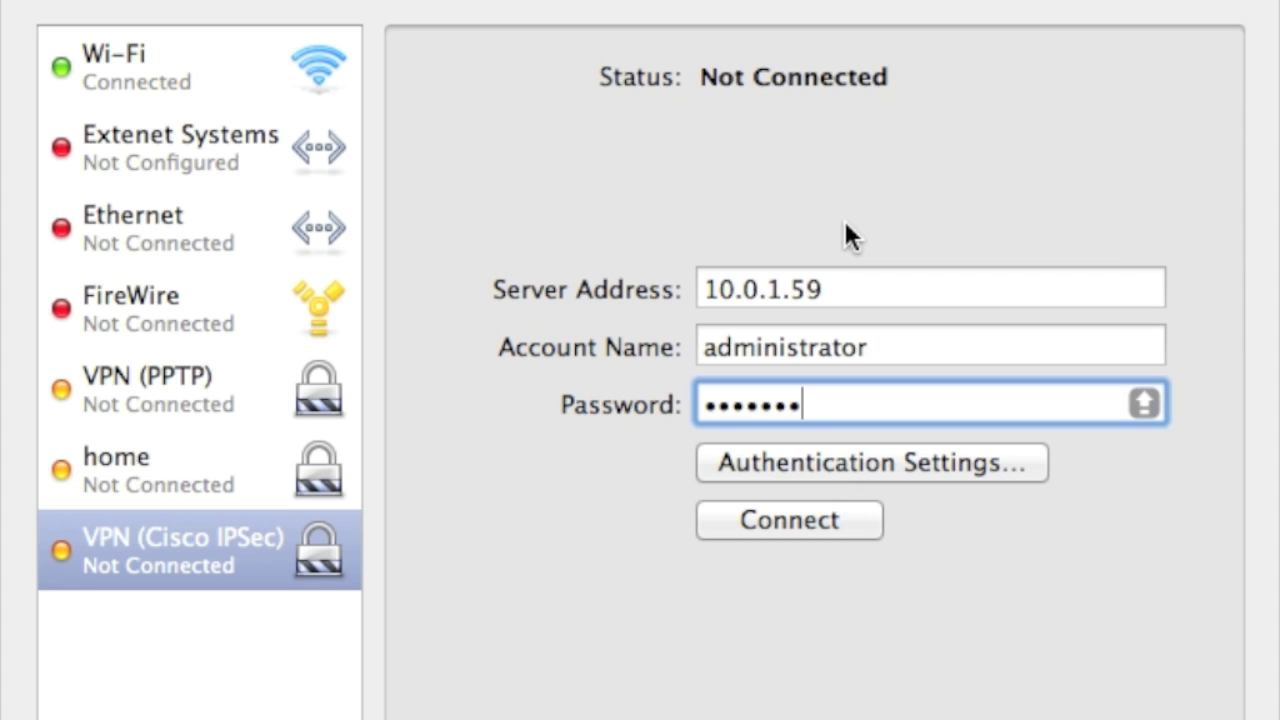